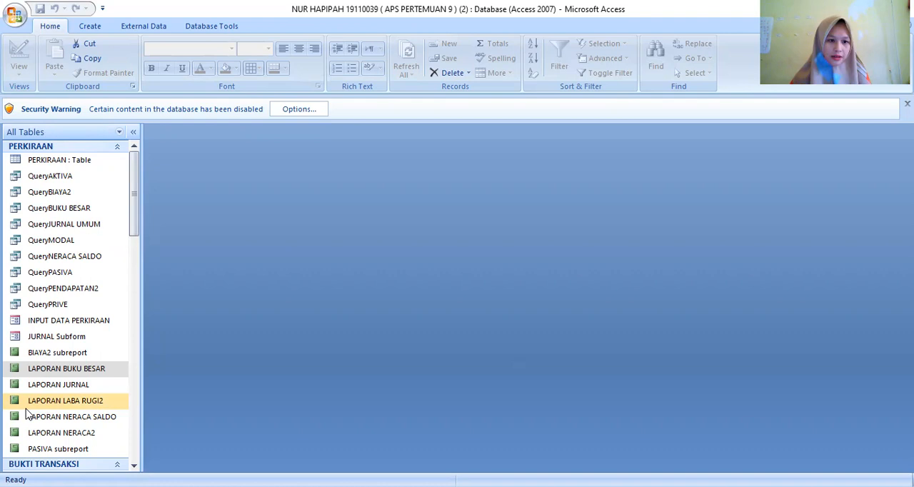
- Open the JURNAL table in the JURNAL group
{"action": "scroll", "coordinate": [43, 420], "scroll_direction": "down", "scroll_amount": 3}
{"action": "scroll", "coordinate": [48, 422], "scroll_direction": "down", "scroll_amount": 12}
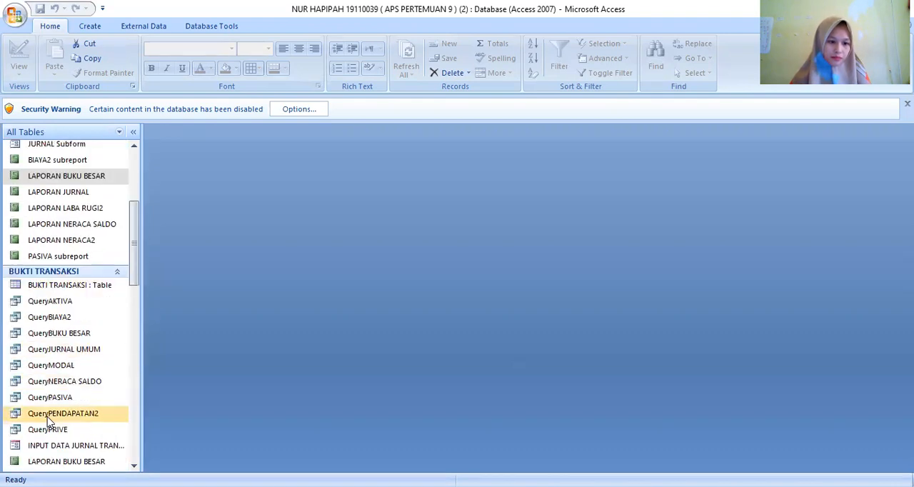
{"action": "scroll", "coordinate": [48, 421], "scroll_direction": "down", "scroll_amount": 4}
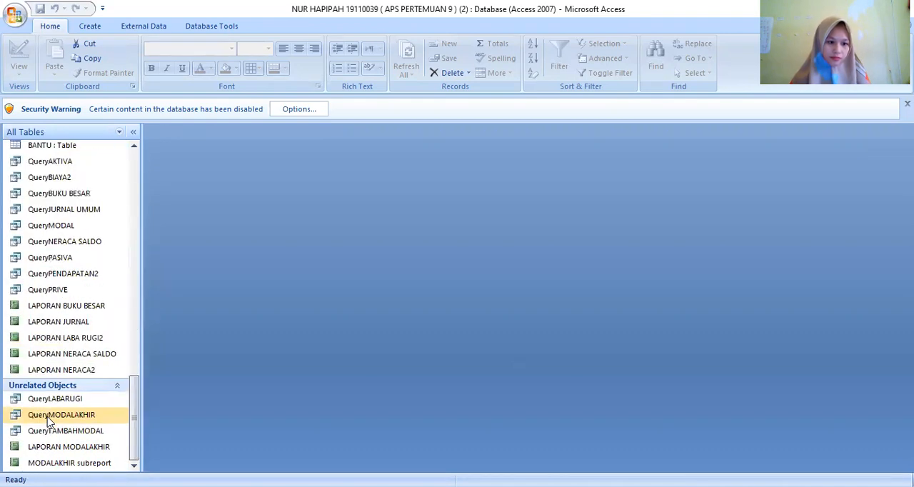
{"action": "scroll", "coordinate": [48, 421], "scroll_direction": "up", "scroll_amount": 10}
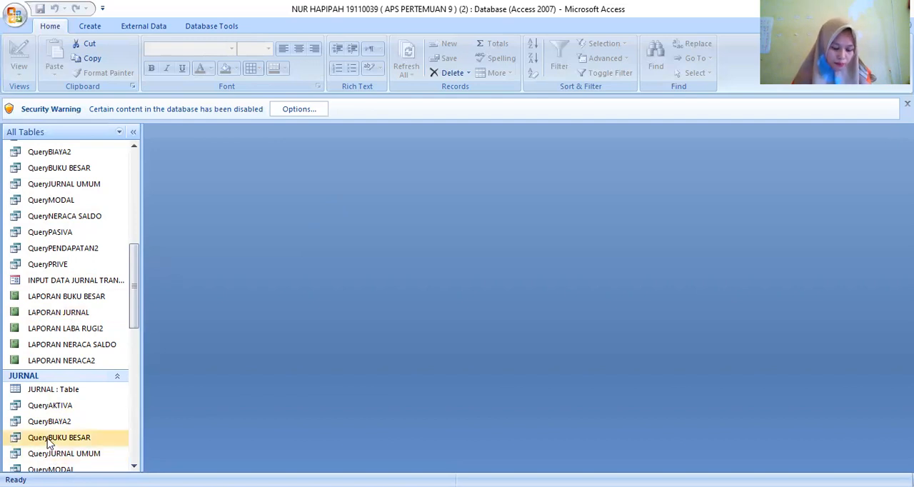
{"action": "double_click", "coordinate": [48, 390]}
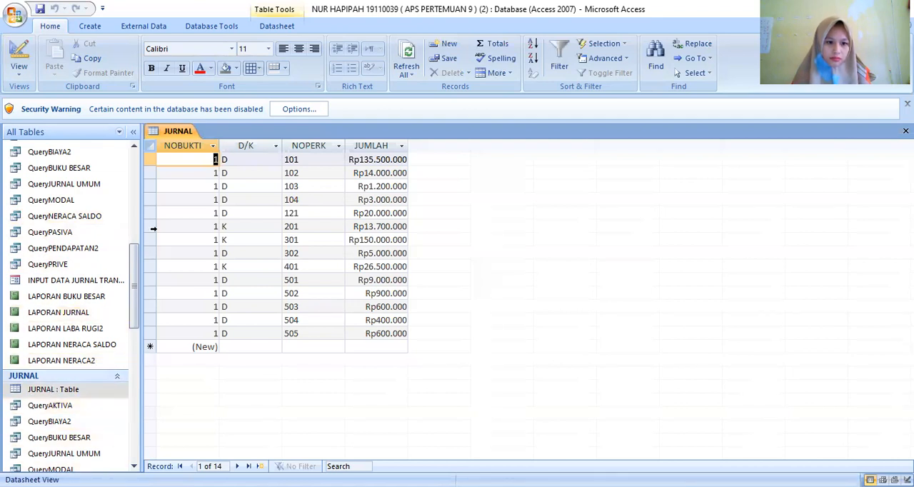
- Delete all existing records from the JURNAL table
{"action": "left_click", "coordinate": [193, 155]}
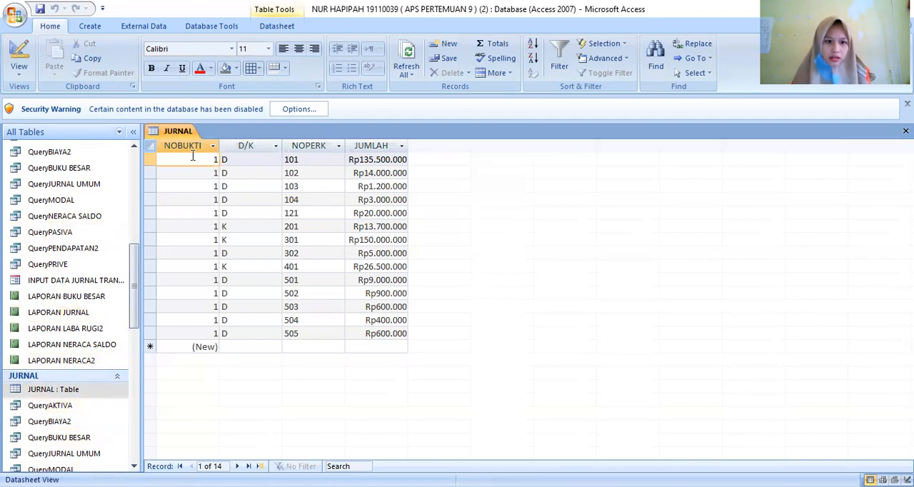
{"action": "left_click_drag", "start_coordinate": [193, 156], "coordinate": [252, 162]}
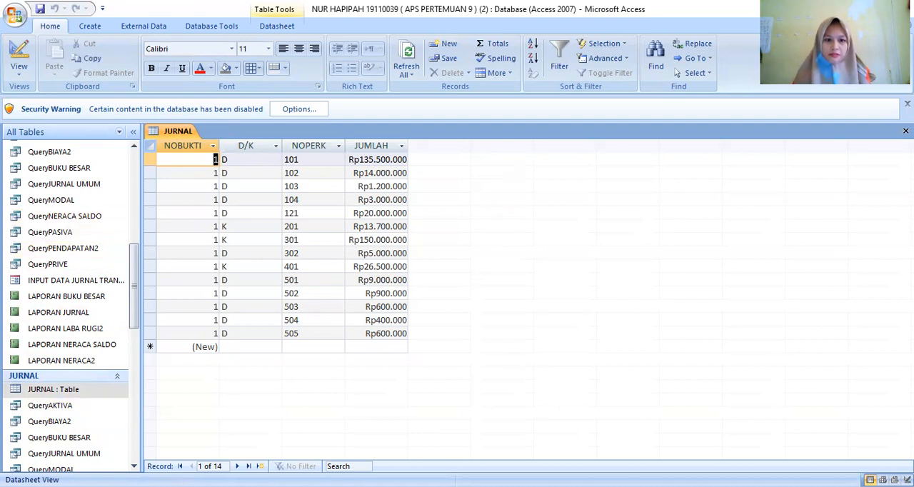
{"action": "left_click_drag", "start_coordinate": [151, 160], "coordinate": [159, 333]}
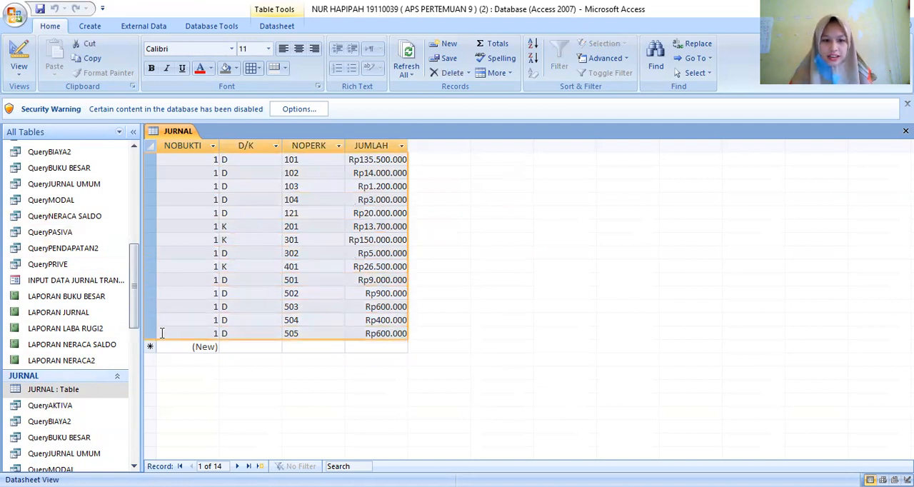
{"action": "key", "text": "Delete"}
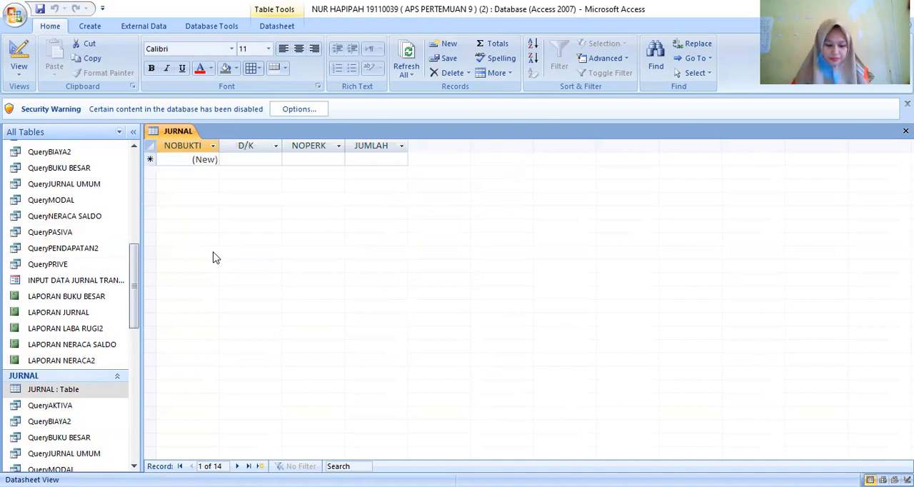
{"action": "left_click", "coordinate": [422, 291]}
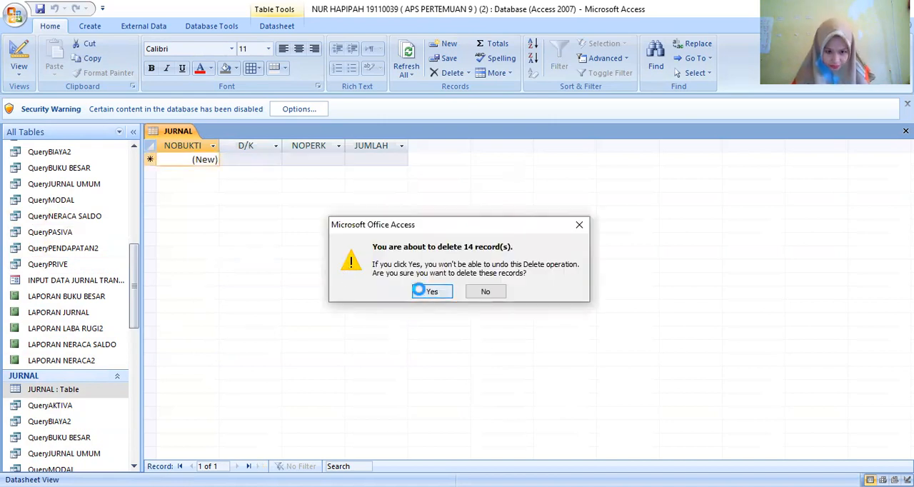
- Open the PERKIRAAN table and delete all of its records
{"action": "scroll", "coordinate": [115, 222], "scroll_direction": "up", "scroll_amount": 5}
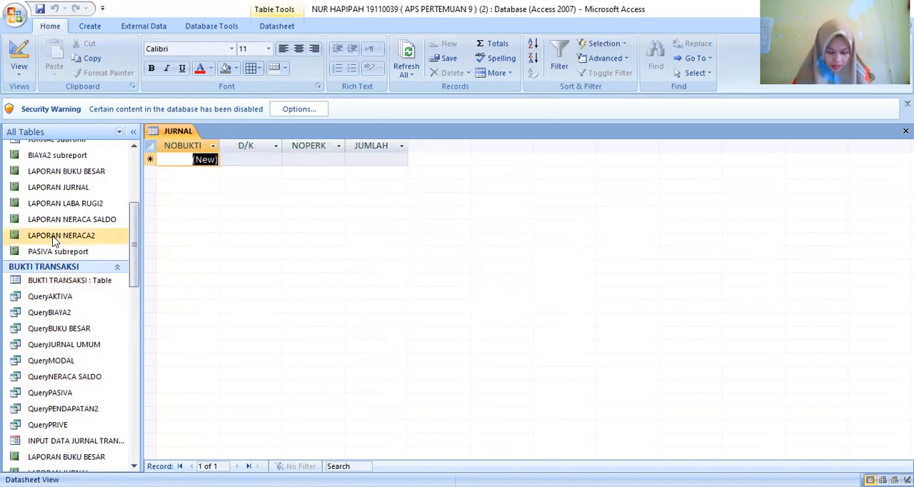
{"action": "scroll", "coordinate": [54, 241], "scroll_direction": "up", "scroll_amount": 1}
{"action": "scroll", "coordinate": [57, 229], "scroll_direction": "up", "scroll_amount": 5}
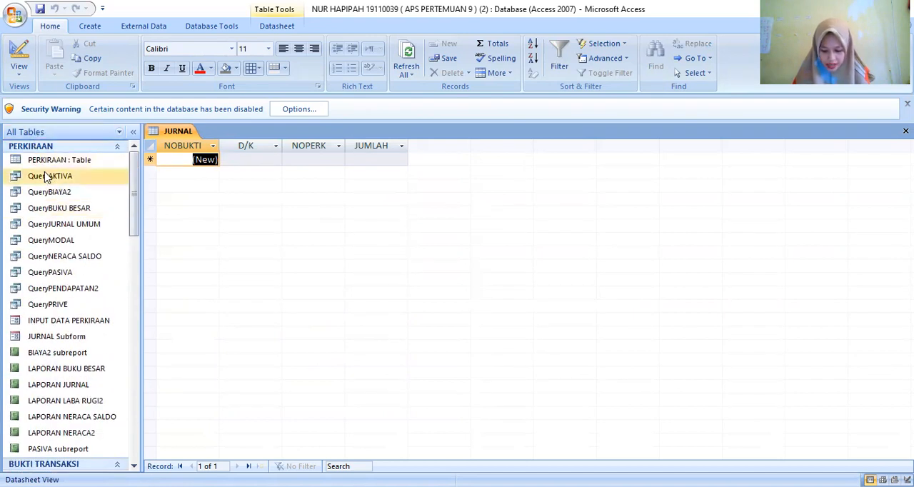
{"action": "left_click", "coordinate": [45, 161]}
{"action": "double_click", "coordinate": [44, 160]}
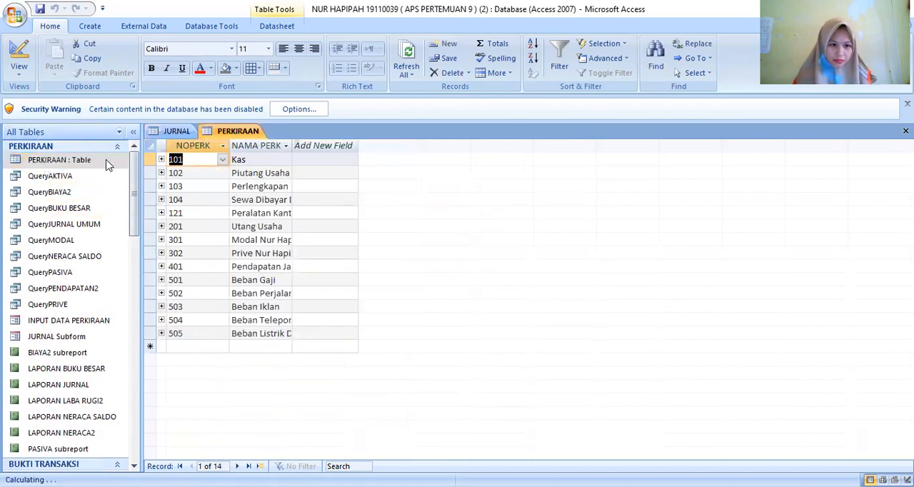
{"action": "left_click_drag", "start_coordinate": [151, 160], "coordinate": [145, 327]}
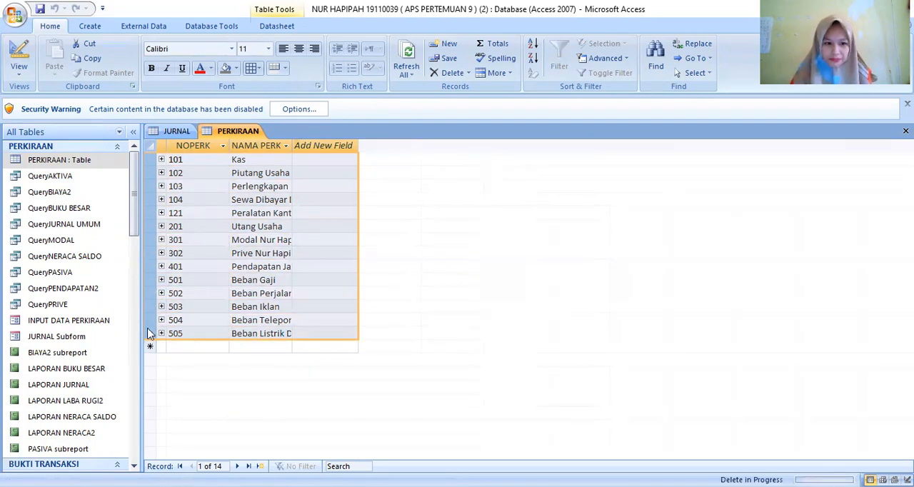
{"action": "key", "text": "Delete"}
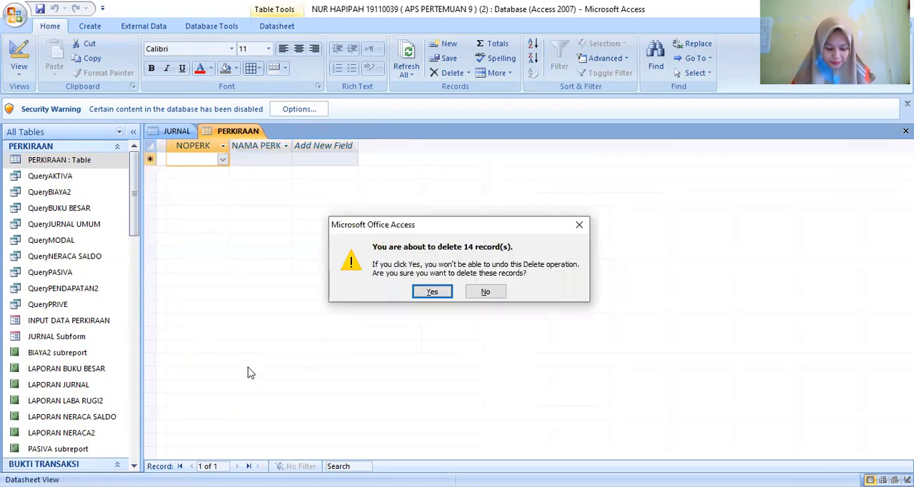
{"action": "left_click", "coordinate": [429, 293]}
- Open the BUKTI TRANSAKSI table and try to delete its NERACA SALDO record
{"action": "scroll", "coordinate": [61, 337], "scroll_direction": "down", "scroll_amount": 3}
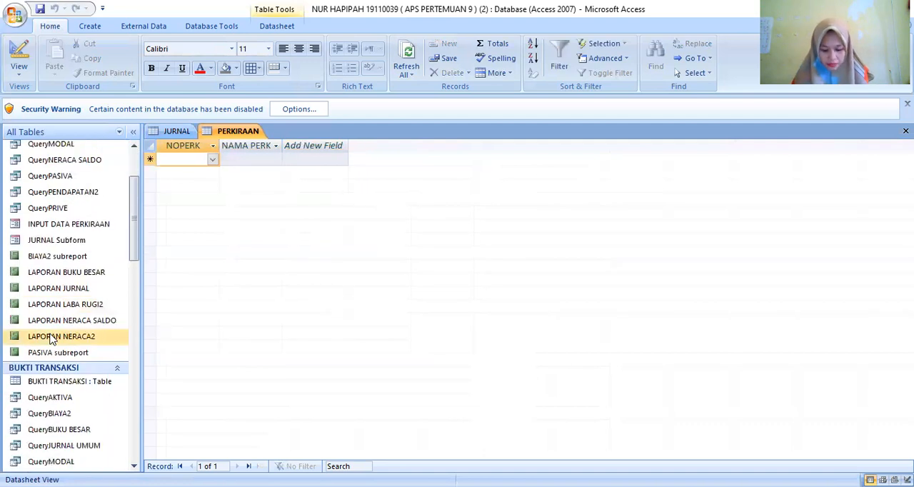
{"action": "double_click", "coordinate": [62, 384]}
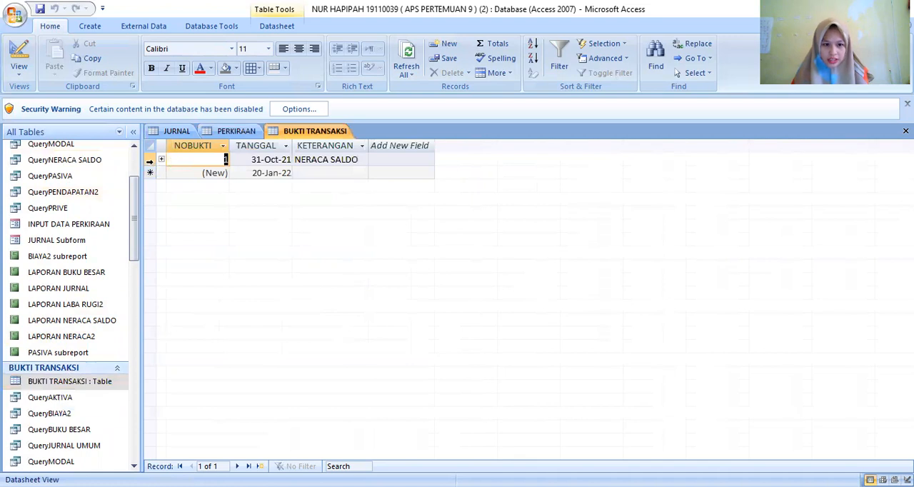
{"action": "left_click", "coordinate": [150, 160]}
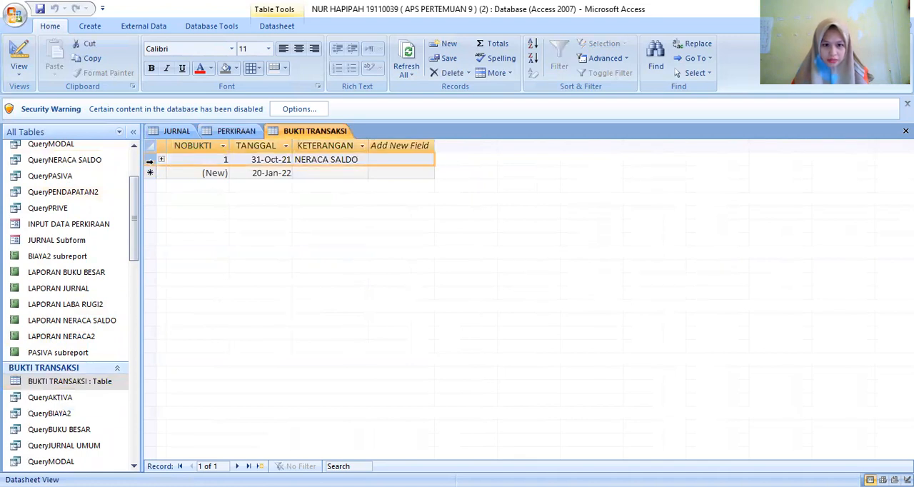
{"action": "key", "text": "Delete"}
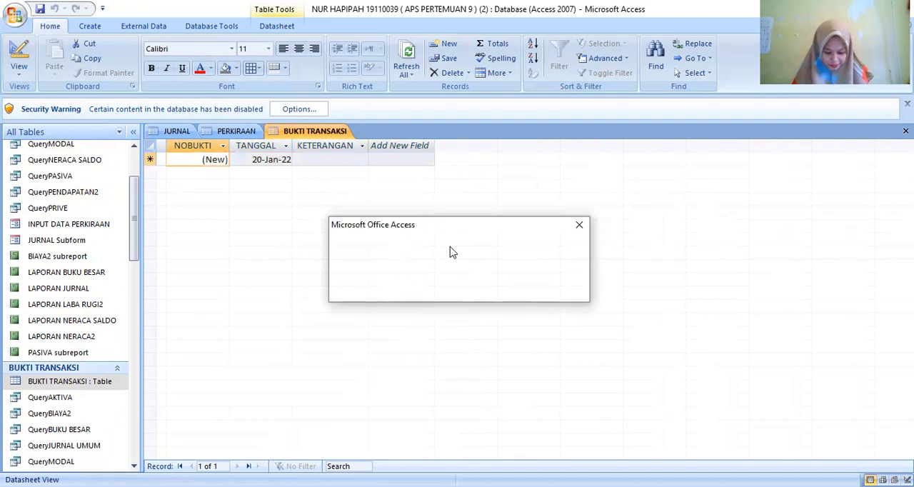
{"action": "left_click", "coordinate": [582, 227]}
- Close all open tables at once
{"action": "left_click", "coordinate": [67, 177]}
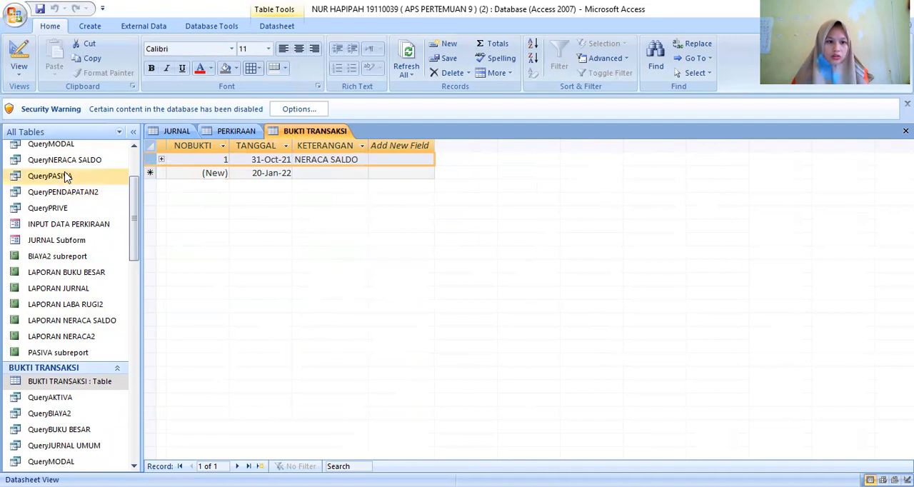
{"action": "left_click", "coordinate": [171, 133]}
{"action": "right_click", "coordinate": [171, 133]}
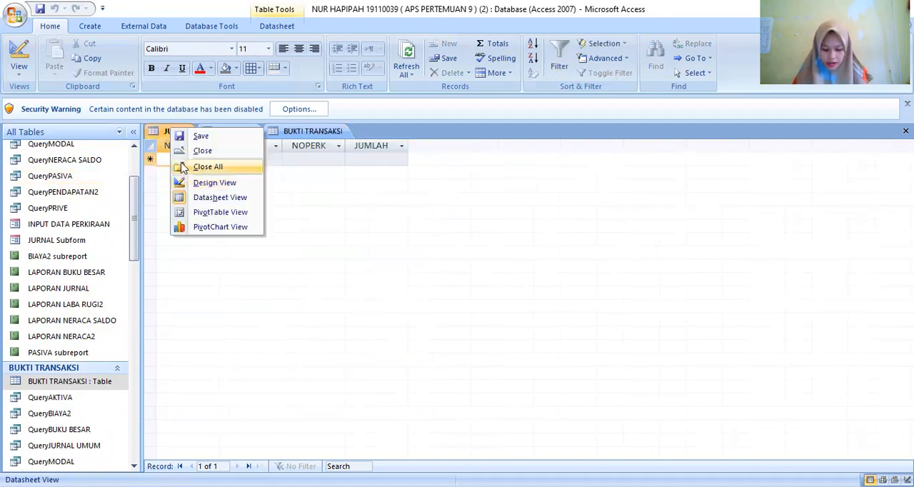
{"action": "left_click", "coordinate": [182, 166]}
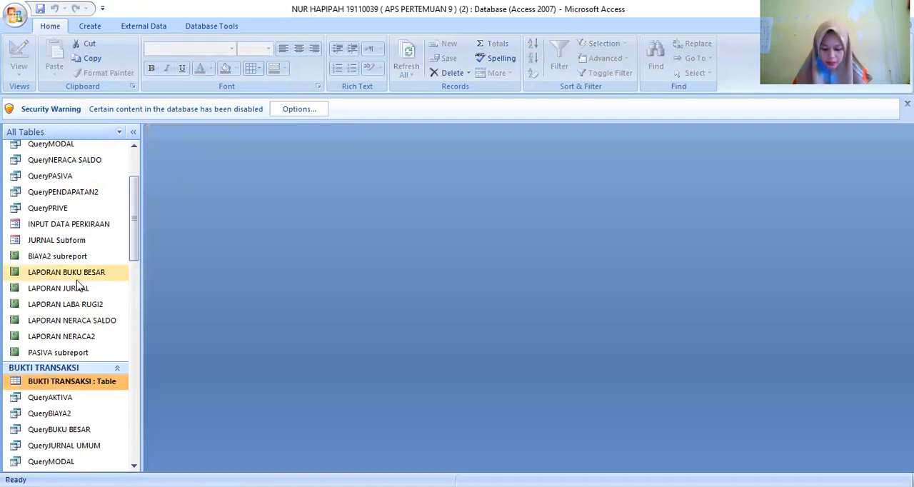
- Open the INPUT DATA PERKIRAAN form and add a record with NOPERK 101 and NAMA PERKIRAAN Kas
{"action": "scroll", "coordinate": [69, 260], "scroll_direction": "up", "scroll_amount": 2}
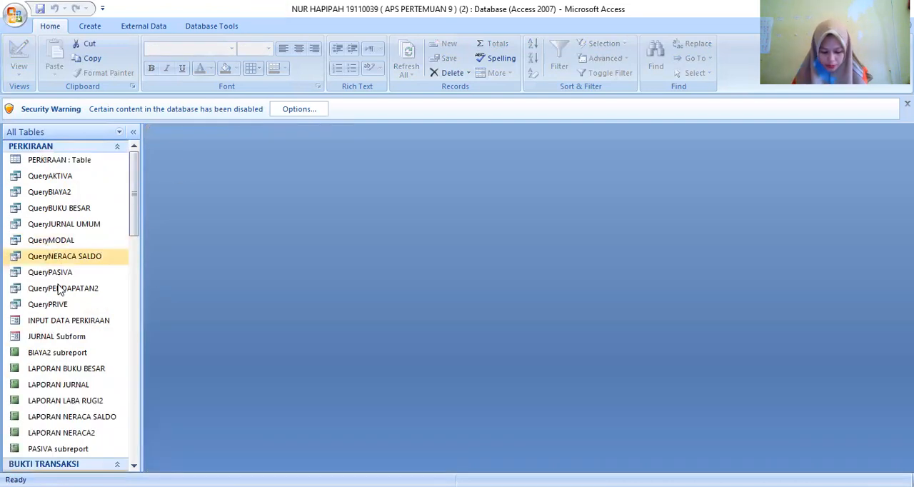
{"action": "double_click", "coordinate": [56, 318]}
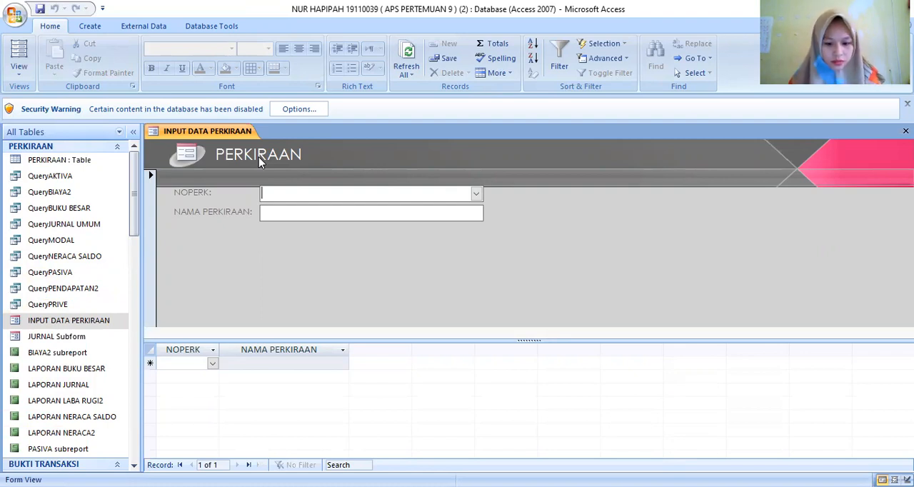
{"action": "type", "text": "101"}
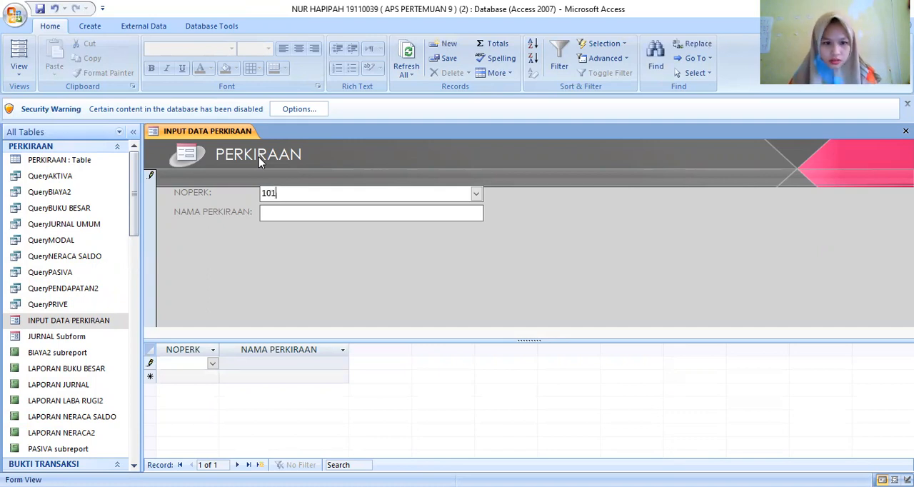
{"action": "key", "text": "Return"}
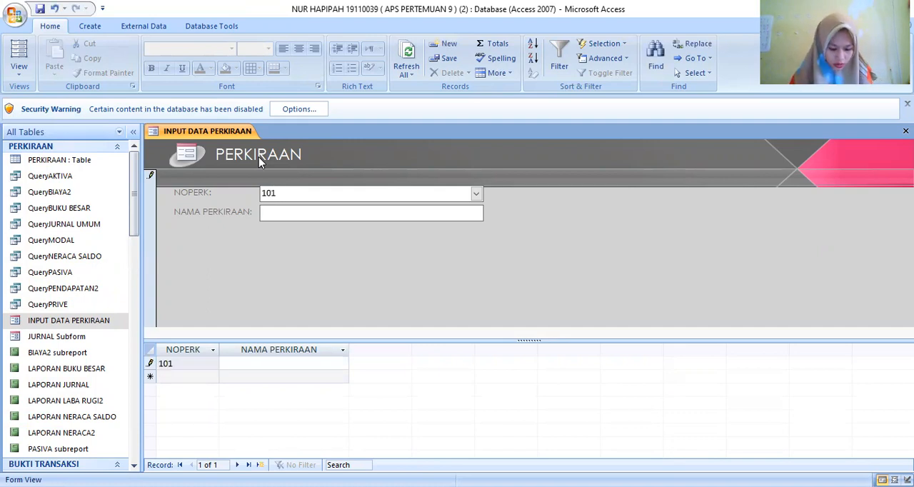
{"action": "type", "text": "Kas"}
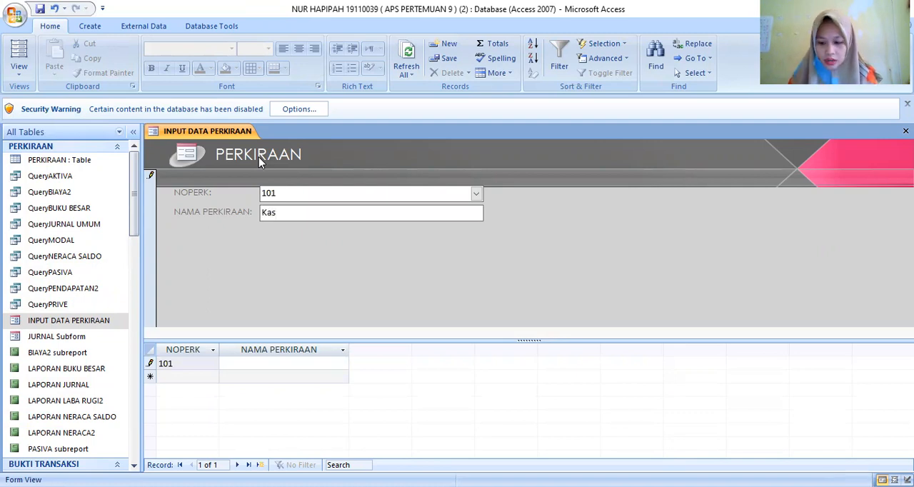
{"action": "key", "text": "Return"}
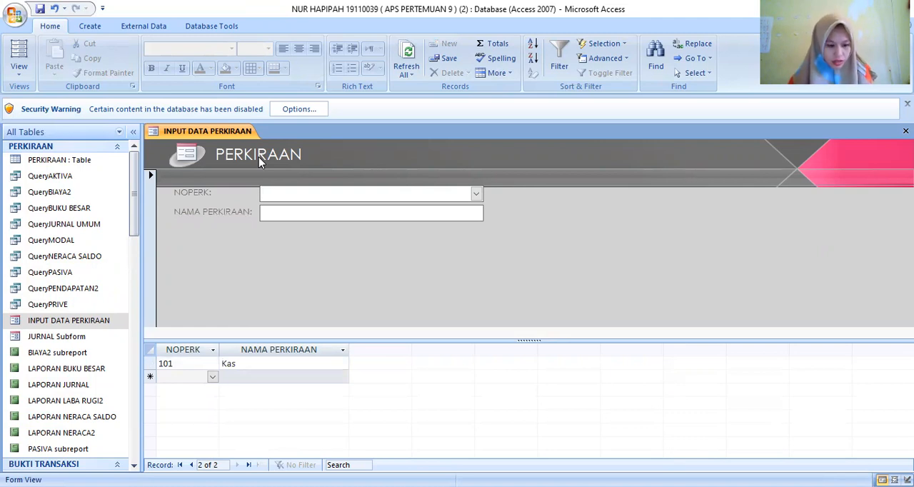
- Add a record with NOPERK 102 and NAMA PERKIRAAN Piutang Usaha
{"action": "type", "text": "102"}
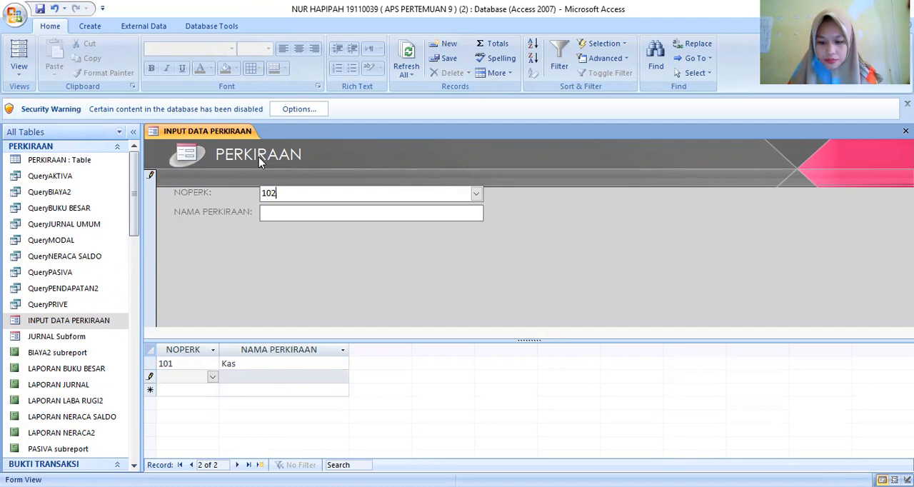
{"action": "key", "text": "Return"}
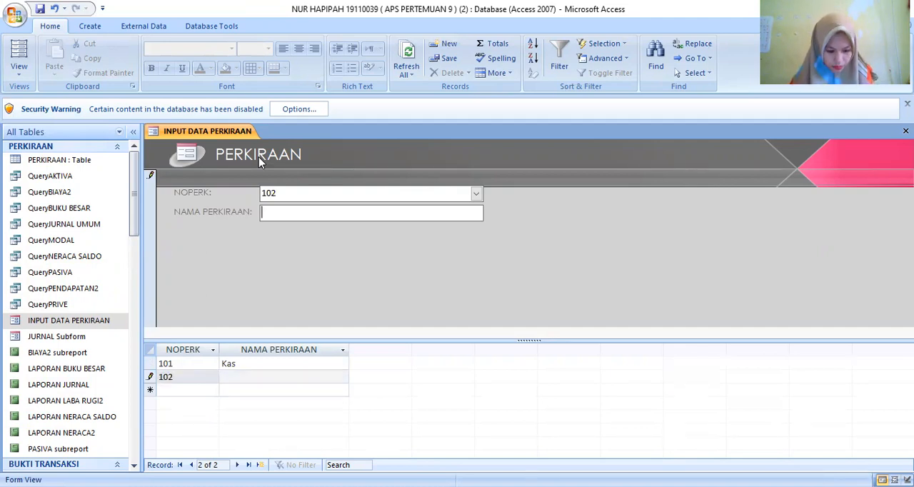
{"action": "type", "text": "Pi"}
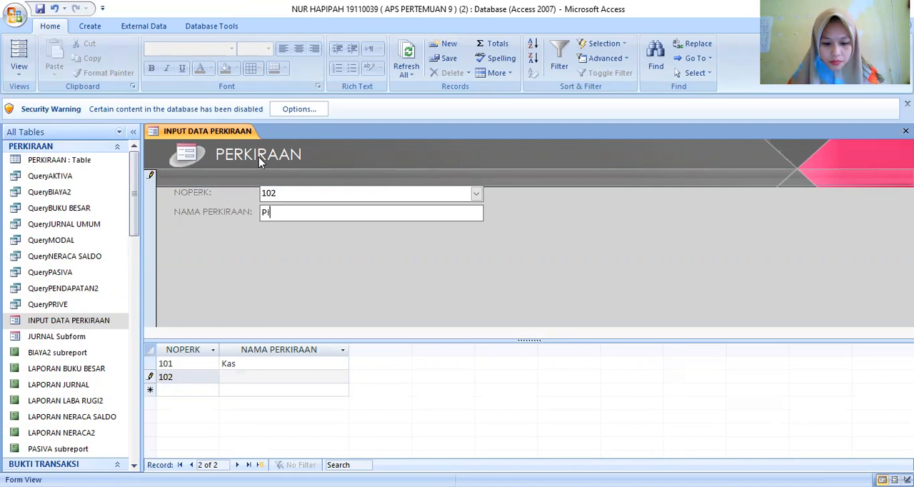
{"action": "type", "text": "utang "}
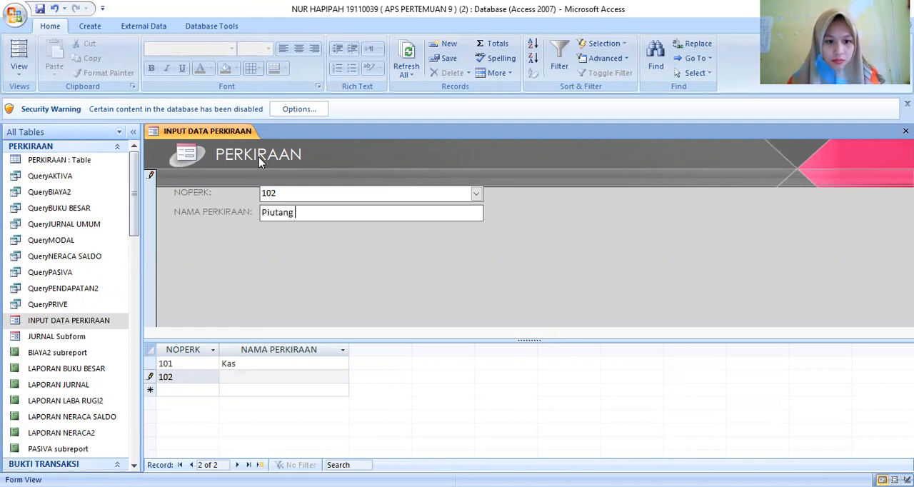
{"action": "type", "text": "U"}
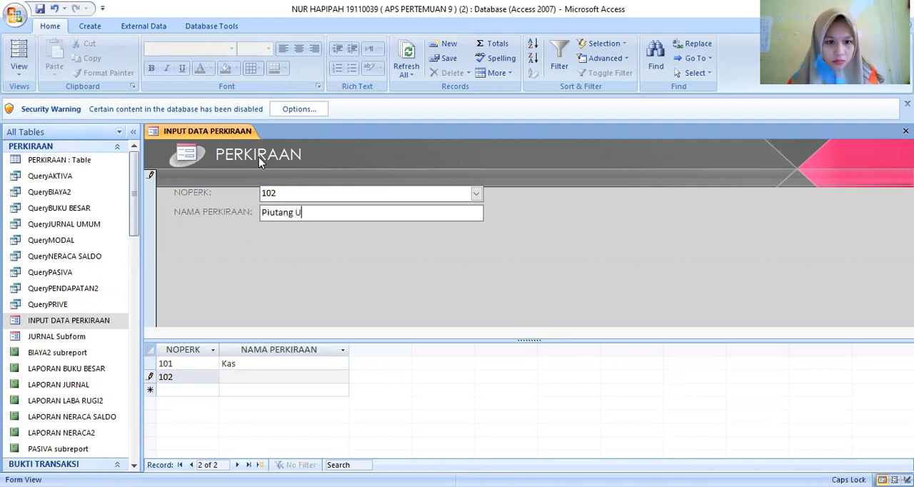
{"action": "type", "text": "saha"}
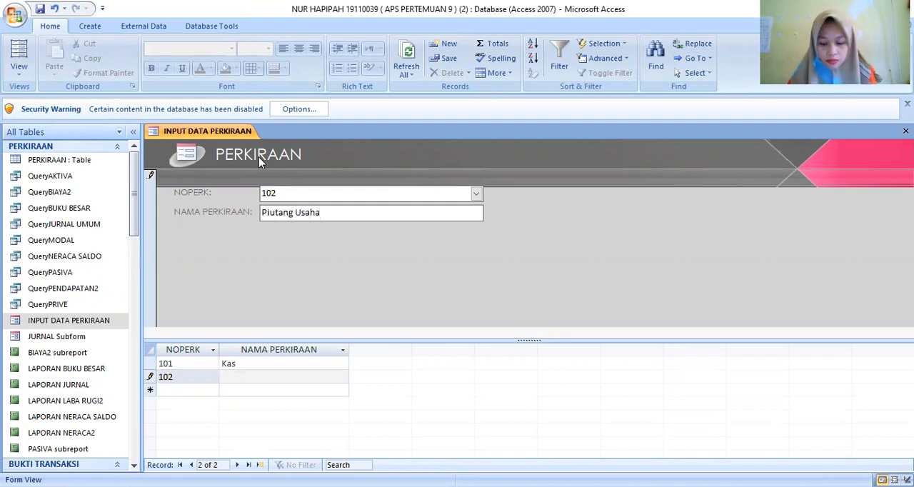
{"action": "key", "text": "Return"}
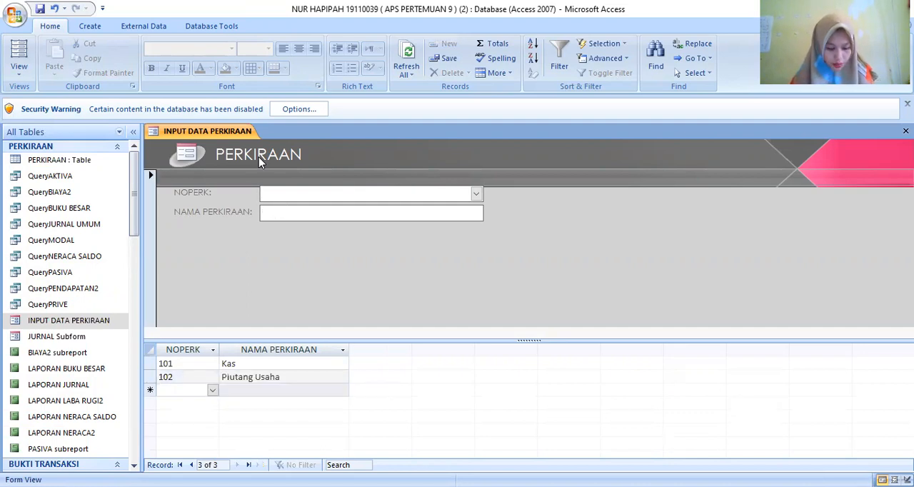
- Add a record with NOPERK 103 and NAMA PERKIRAAN Perlengkapan Kantor
{"action": "type", "text": "103"}
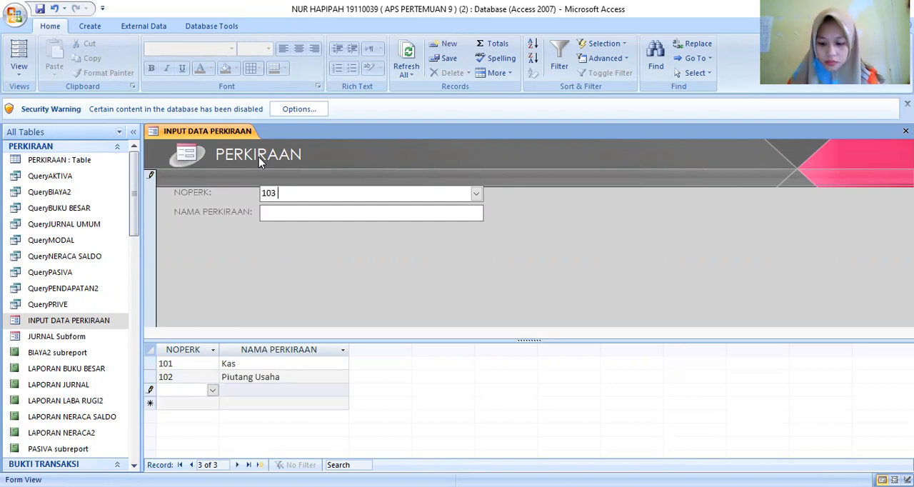
{"action": "key", "text": "Return"}
{"action": "type", "text": "P"}
{"action": "key", "text": "Caps_Lock"}
{"action": "type", "text": "erlengkapan"}
{"action": "key", "text": "Caps_Lock"}
{"action": "type", "text": "K"}
{"action": "key", "text": "Caps_Lock"}
{"action": "type", "text": "antor"}
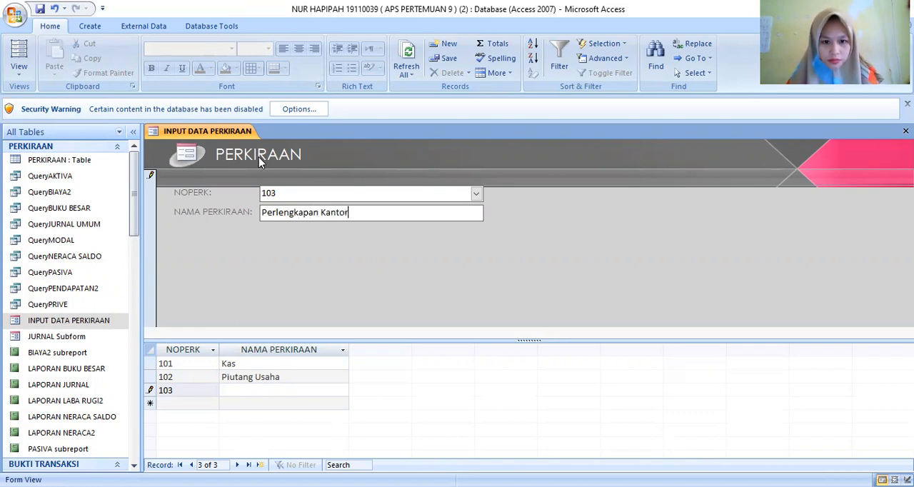
{"action": "key", "text": "Return"}
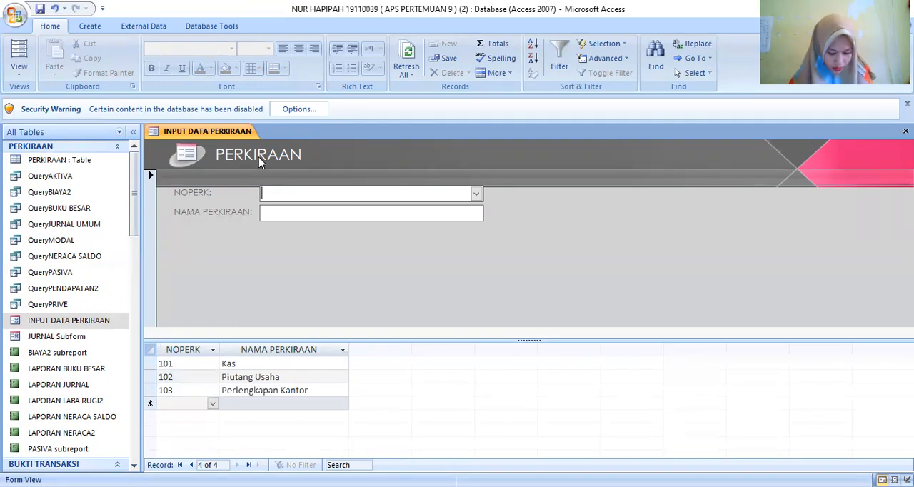
- Add a record with NOPERK 104 and NAMA PERKIRAAN Sewa Dibayar dimuka
{"action": "type", "text": "1"}
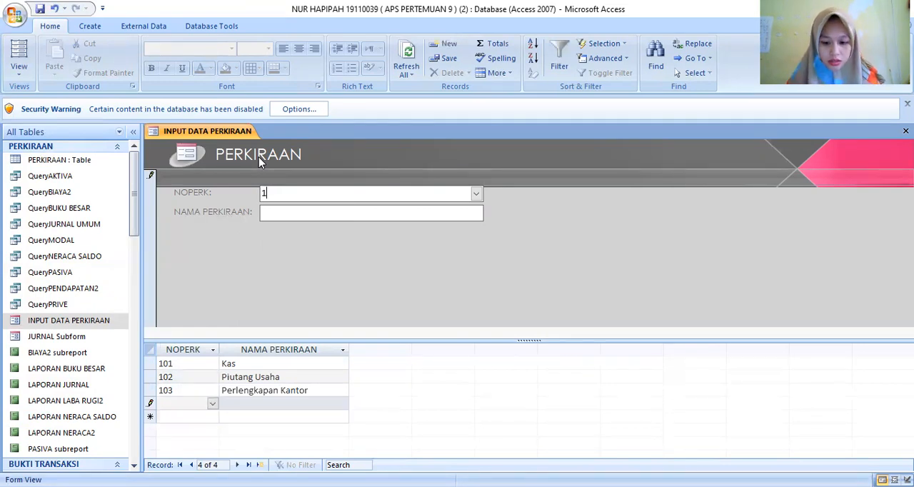
{"action": "type", "text": "04"}
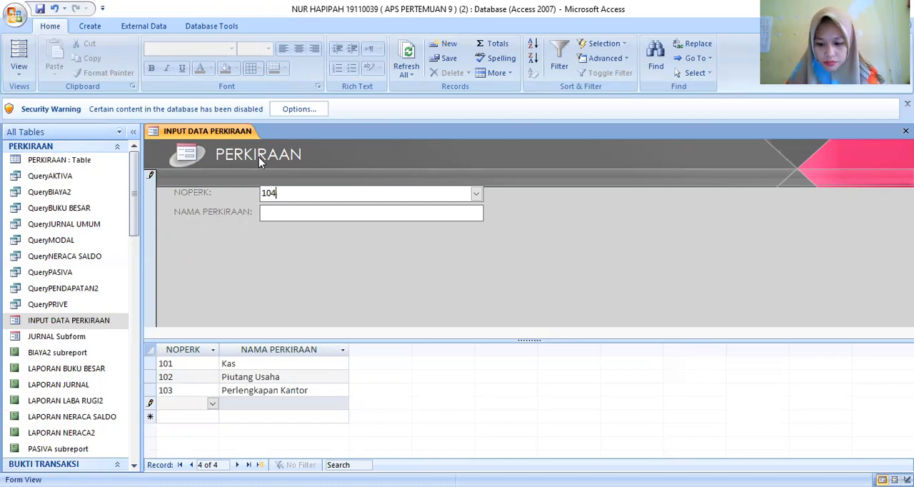
{"action": "key", "text": "Return"}
{"action": "key", "text": "Caps_Lock"}
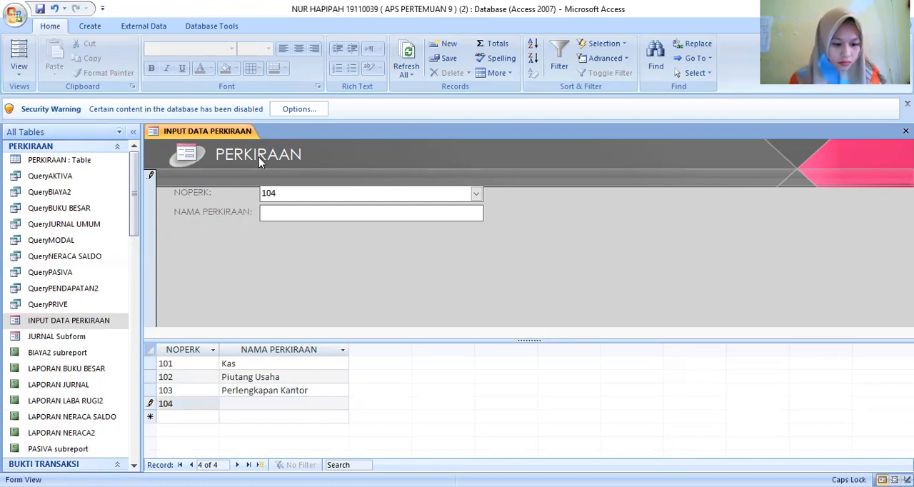
{"action": "type", "text": "S"}
{"action": "key", "text": "Caps_Lock"}
{"action": "type", "text": "ewa"}
{"action": "key", "text": "Caps_Lock"}
{"action": "type", "text": "D"}
{"action": "key", "text": "Caps_Lock"}
{"action": "type", "text": "ib"}
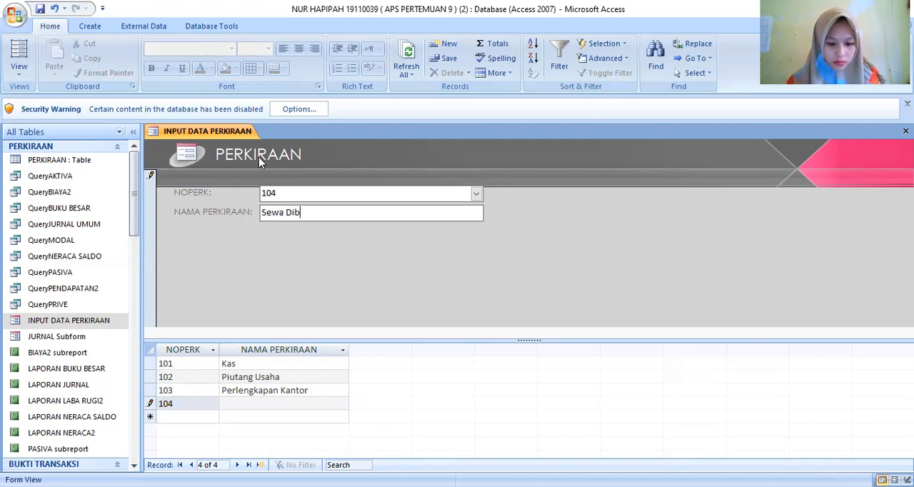
{"action": "type", "text": "ayar dimuka"}
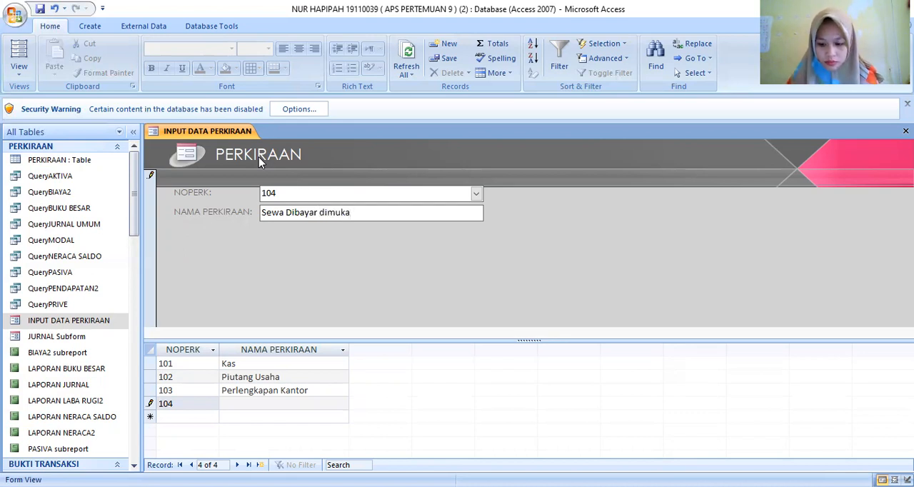
{"action": "key", "text": "Return"}
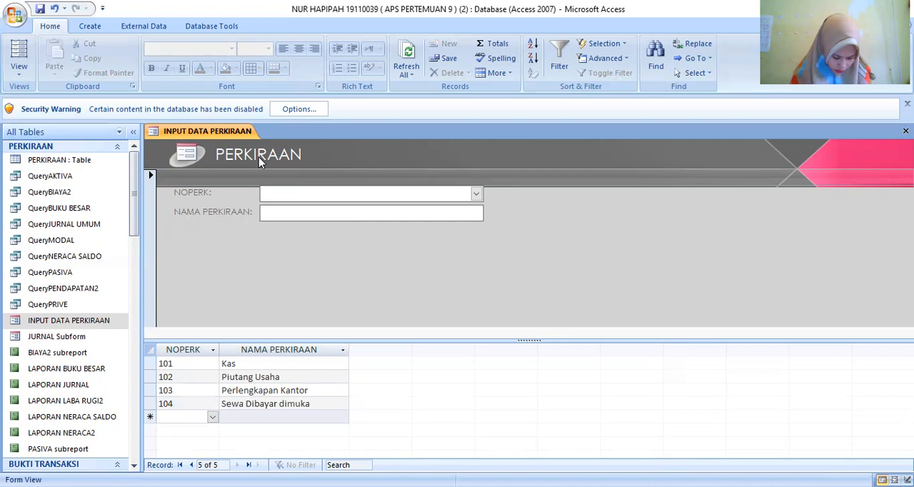
- Add a record with NOPERK 121 and NAMA PERKIRAAN Peralatan Kantor
{"action": "type", "text": "121"}
{"action": "key", "text": "Return"}
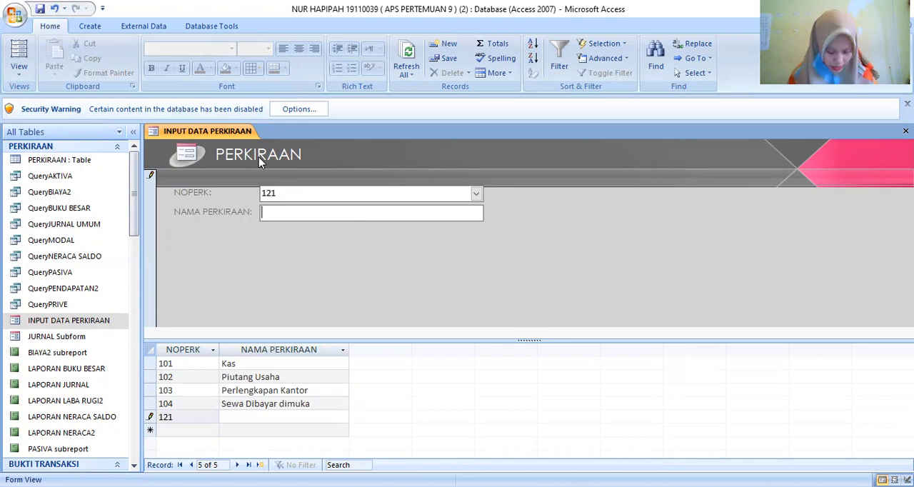
{"action": "type", "text": "P"}
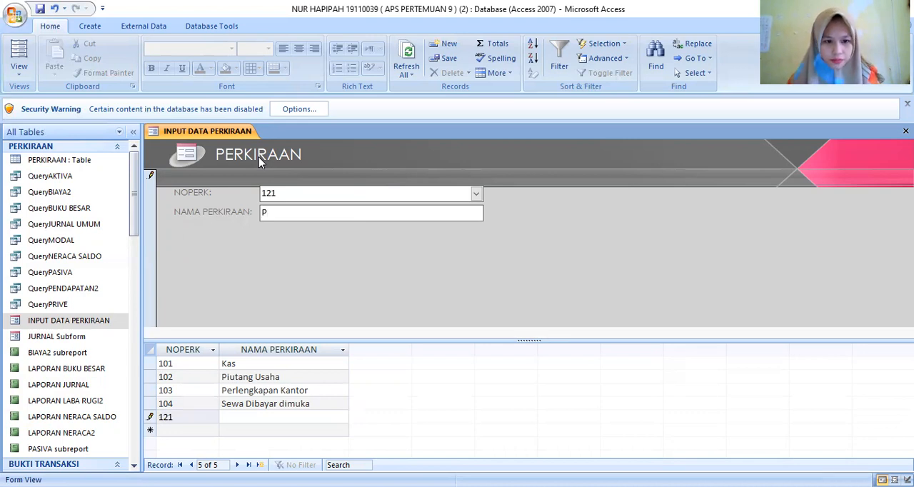
{"action": "type", "text": "erala"}
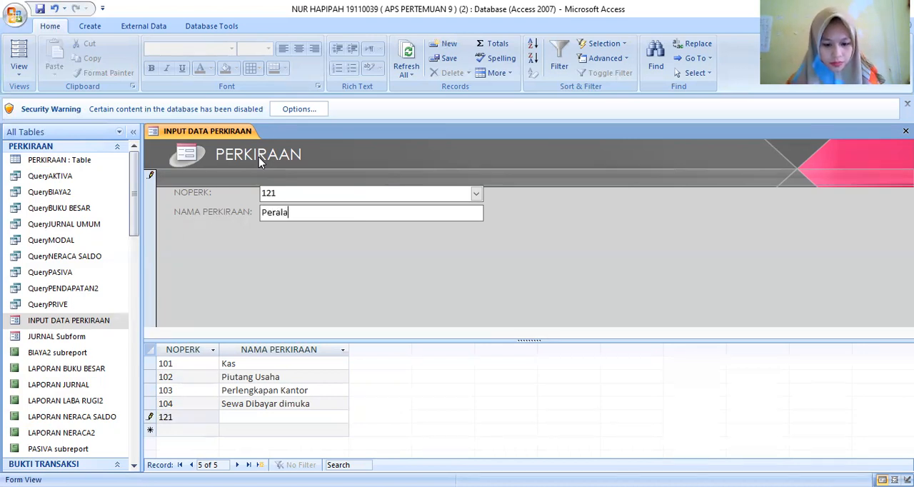
{"action": "type", "text": "tan"}
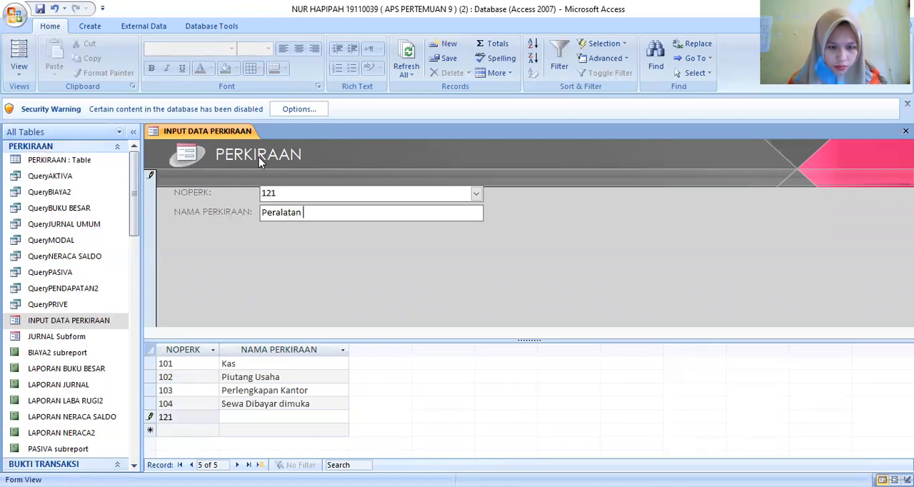
{"action": "type", "text": " Kantor"}
{"action": "key", "text": "Return"}
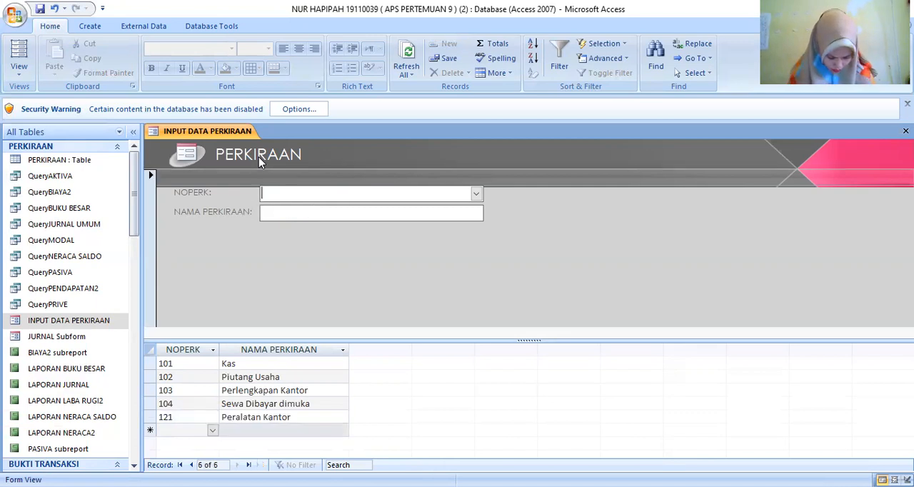
- Add a record with NOPERK 201 and NAMA PERKIRAAN Utang Usaha
{"action": "type", "text": "201"}
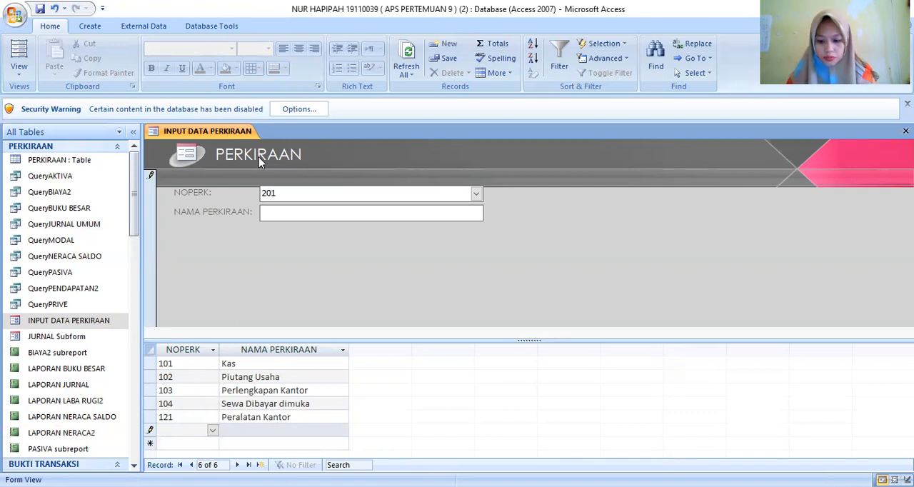
{"action": "key", "text": "Return"}
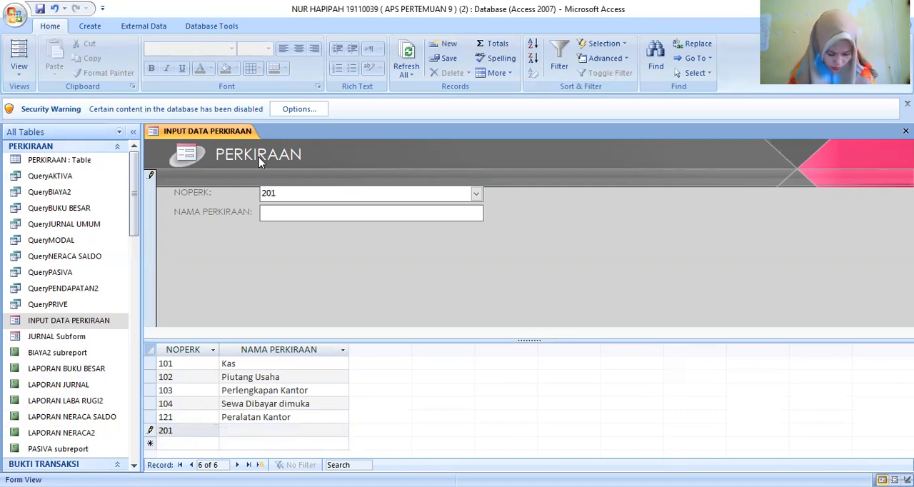
{"action": "type", "text": "U"}
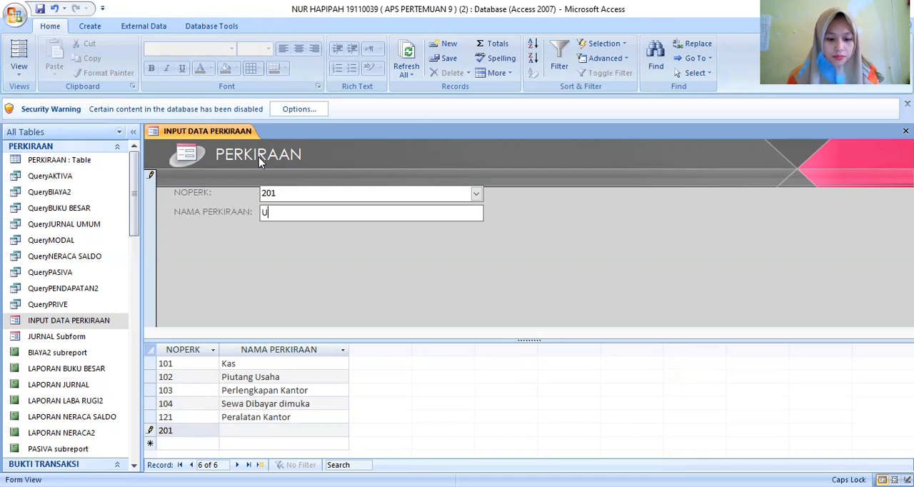
{"action": "type", "text": "tang "}
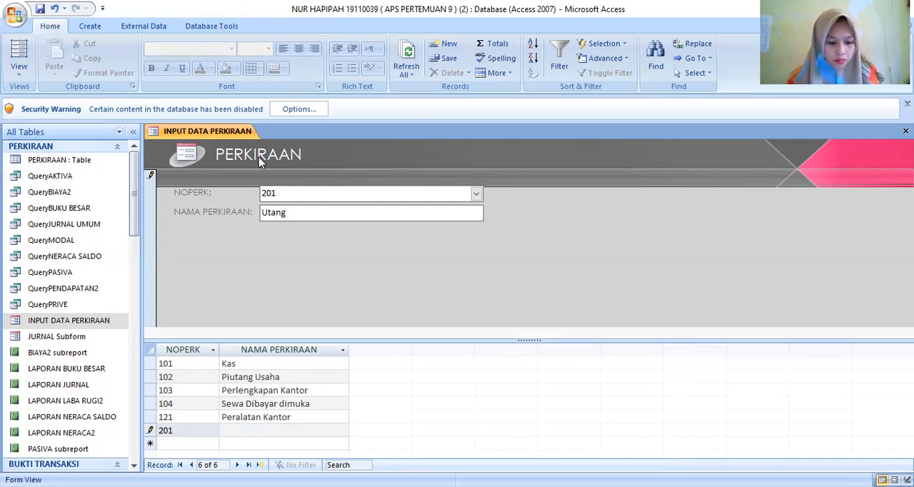
{"action": "type", "text": "Usaha"}
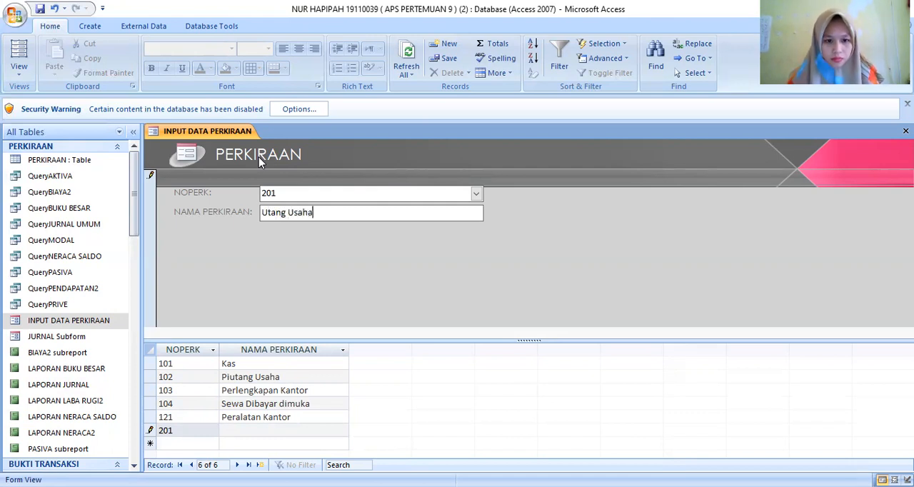
{"action": "key", "text": "Return"}
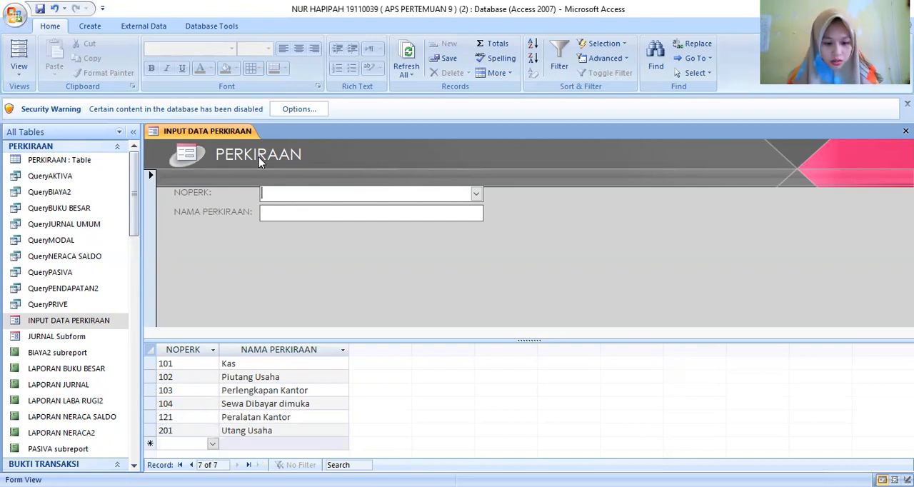
- Add a record with NOPERK 301 and NAMA PERKIRAAN Modal followed by the owner's full name
{"action": "type", "text": "301"}
{"action": "key", "text": "Return"}
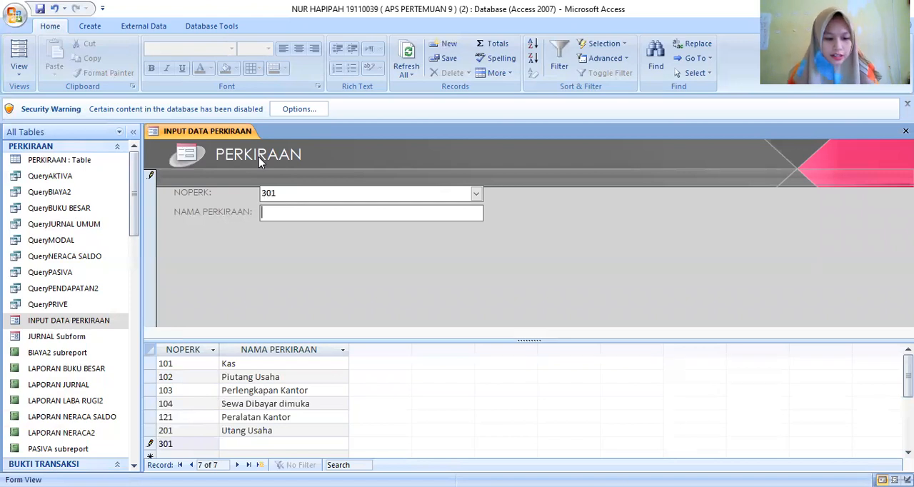
{"action": "type", "text": "Mo"}
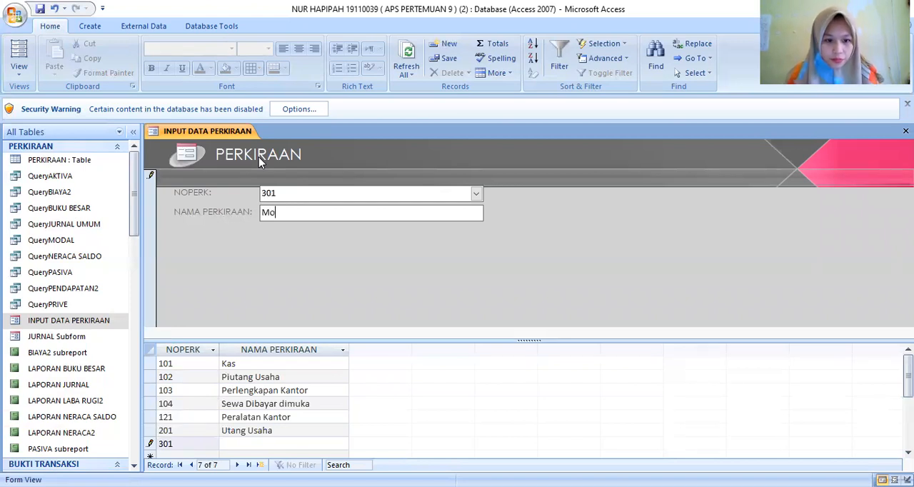
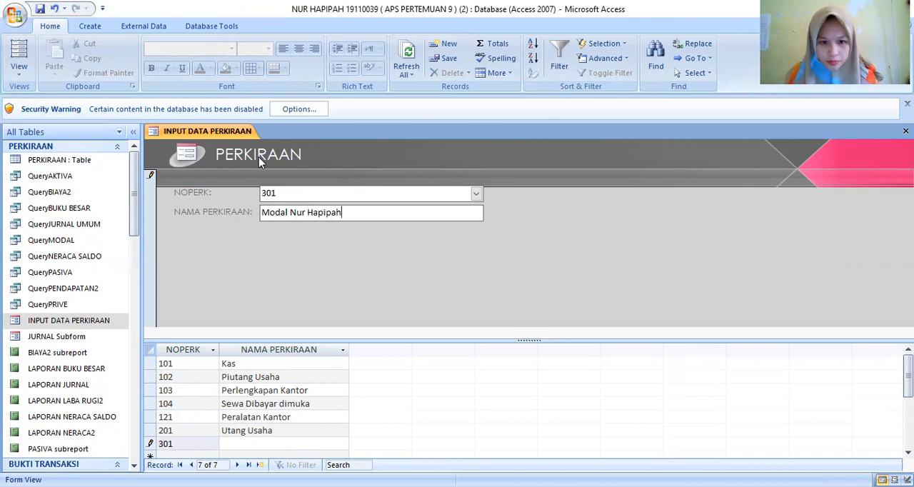
{"action": "key", "text": "Return"}
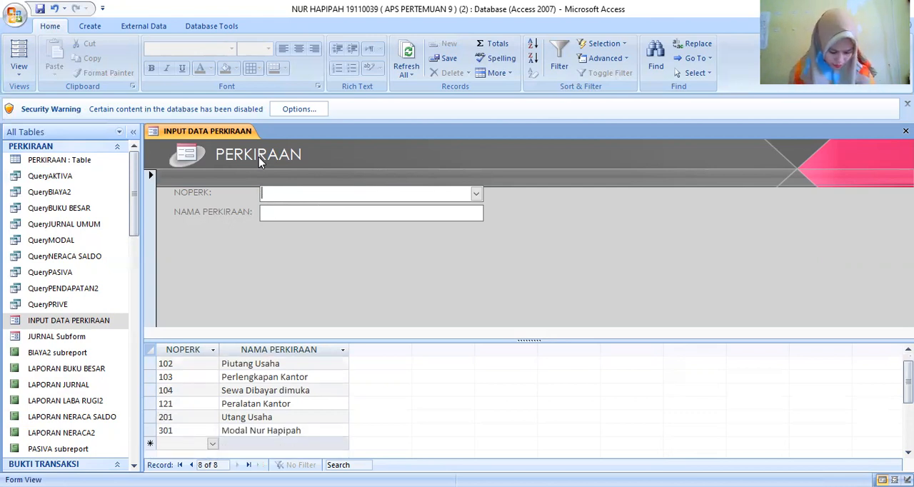
- Add a record with NOPERK 302 and NAMA PERKIRAAN Prive followed by the owner's full name
{"action": "type", "text": "301"}
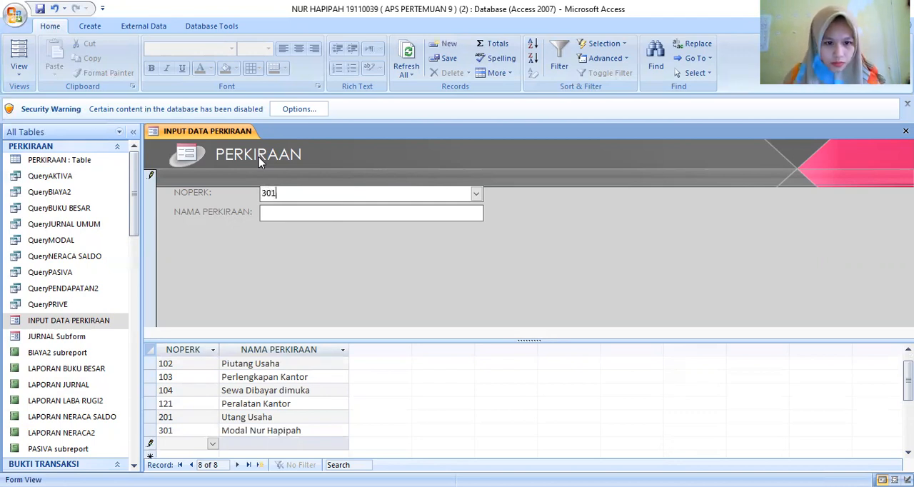
{"action": "key", "text": "BackSpace"}
{"action": "type", "text": "2"}
{"action": "key", "text": "Tab"}
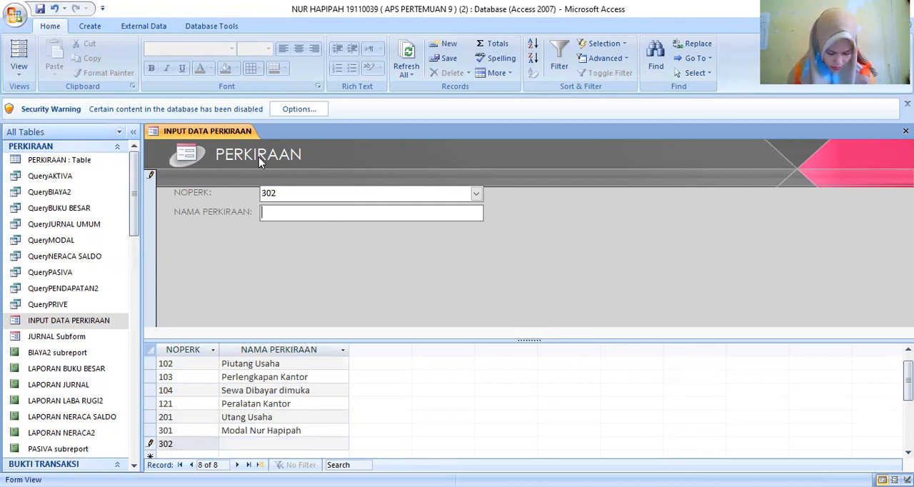
{"action": "type", "text": "P"}
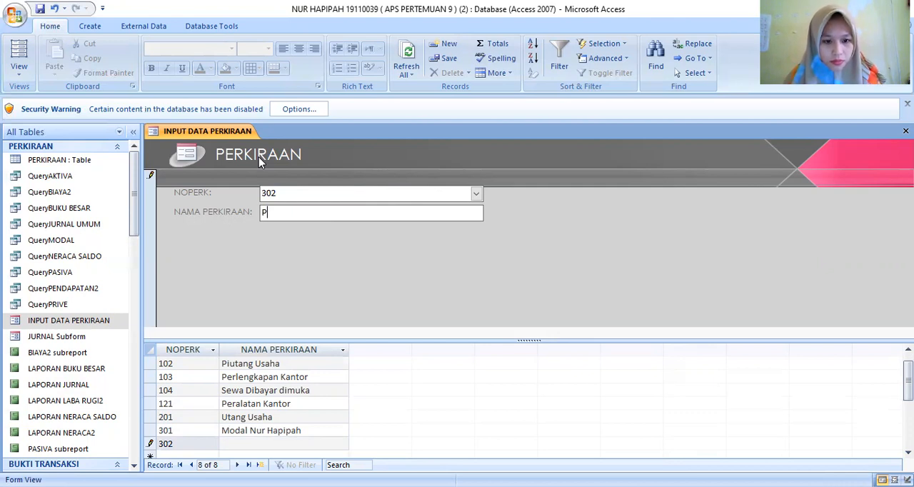
{"action": "key", "text": "BackSpace"}
{"action": "key", "text": "BackSpace"}
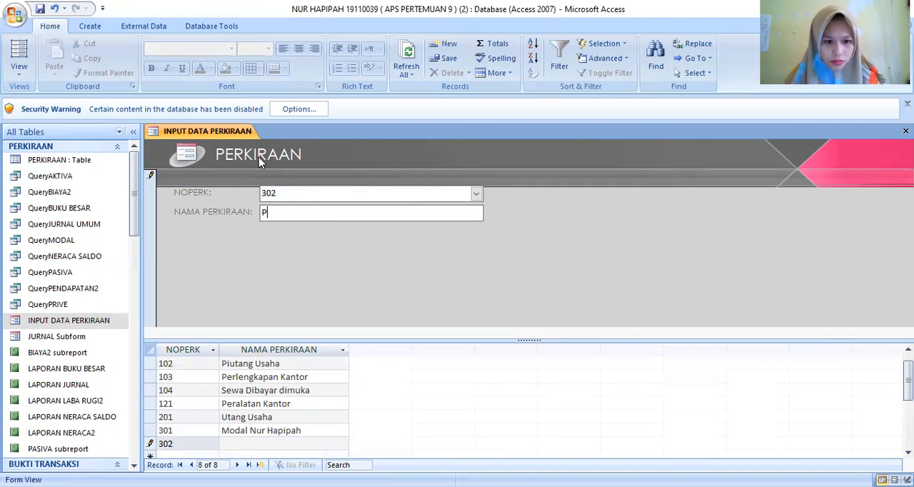
{"action": "type", "text": "P"}
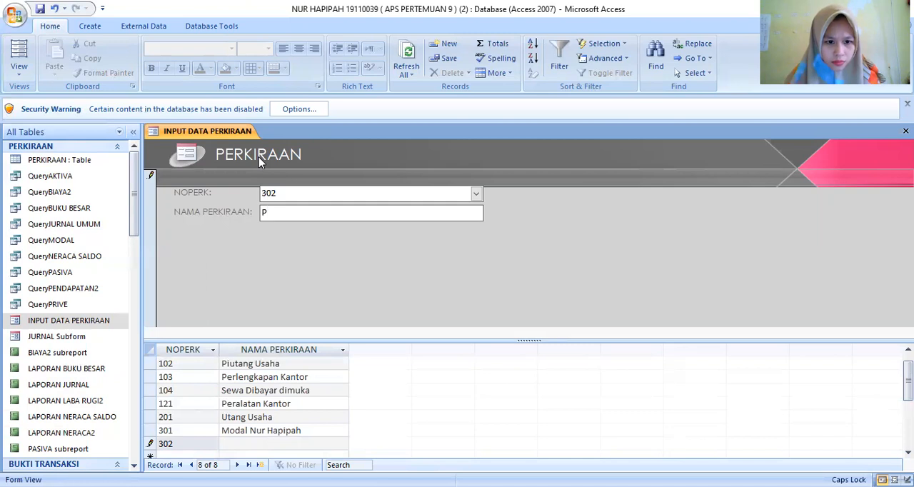
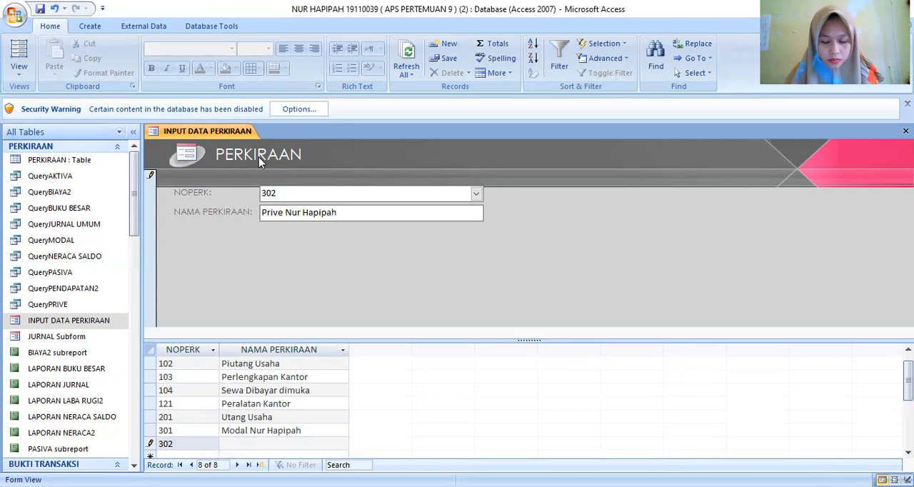
{"action": "key", "text": "Return"}
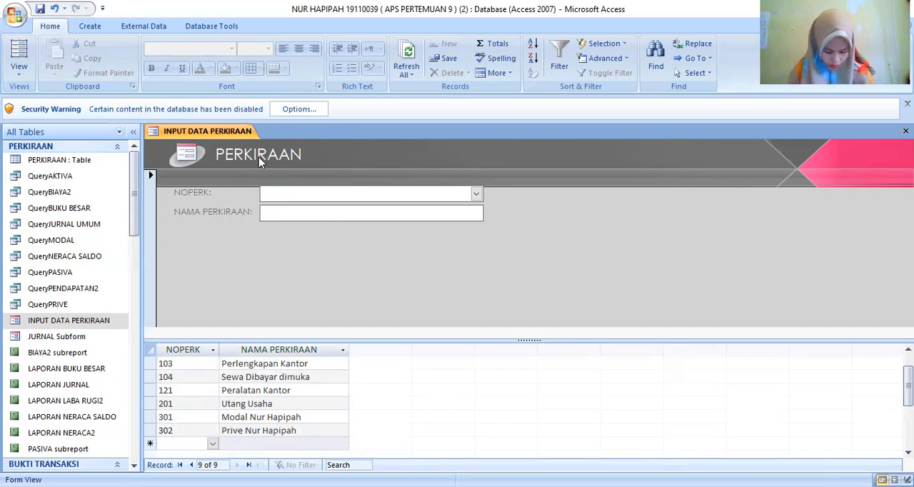
- Add a record with NOPERK 401 and NAMA PERKIRAAN Pendapatan Jasa
{"action": "type", "text": "401"}
{"action": "key", "text": "Tab"}
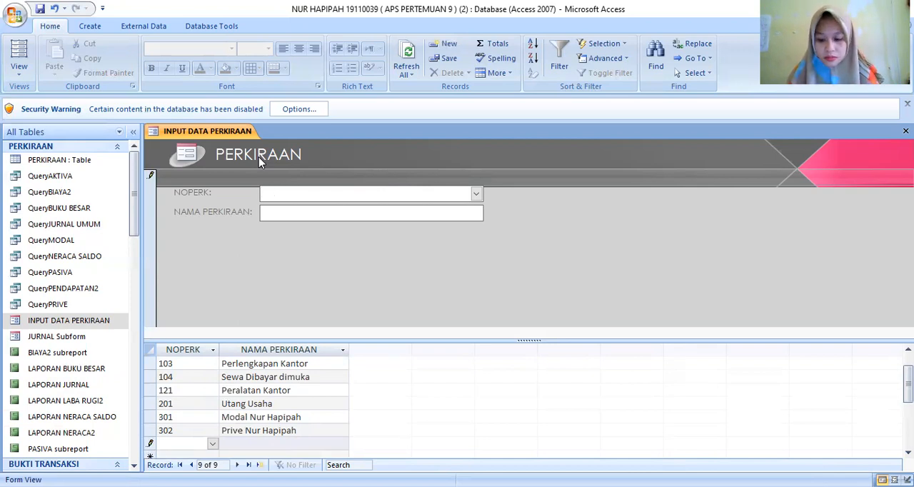
{"action": "type", "text": "P"}
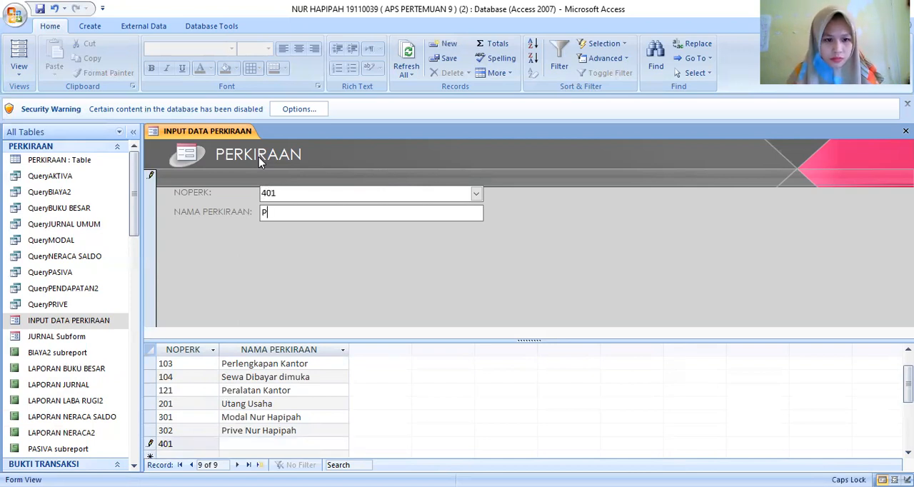
{"action": "type", "text": "enda"}
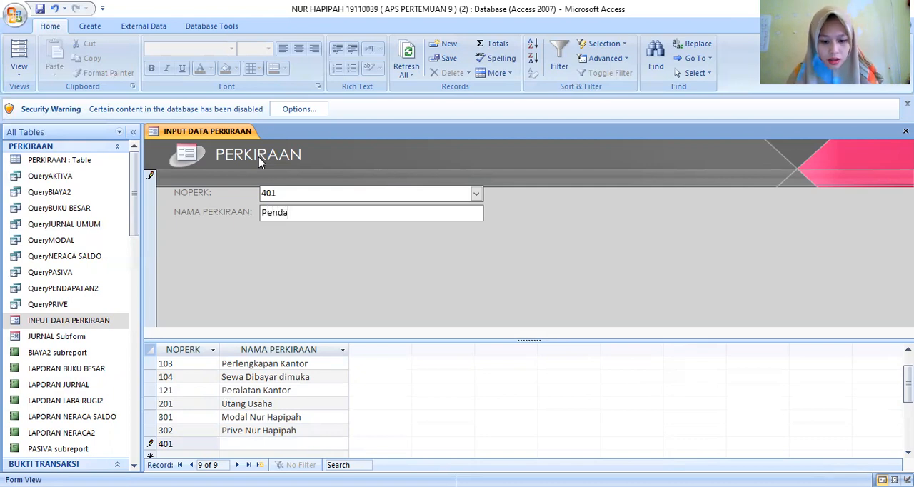
{"action": "type", "text": "patan"}
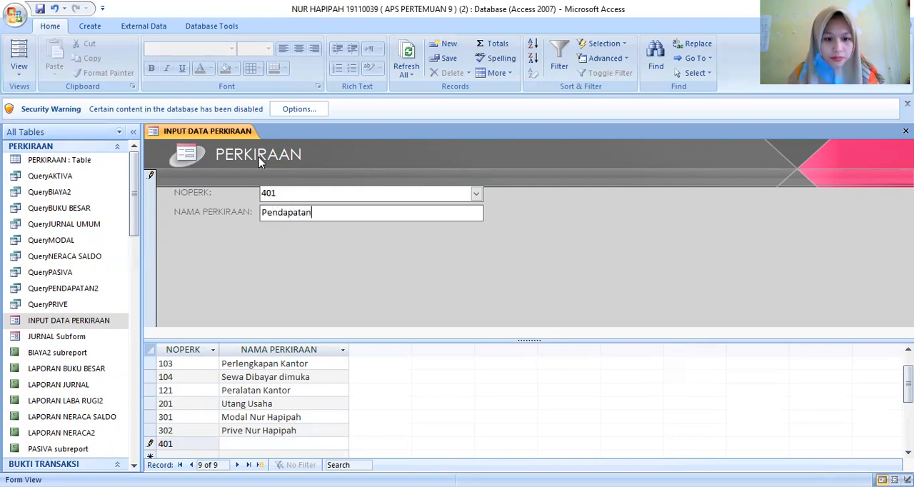
{"action": "type", "text": " Jasa"}
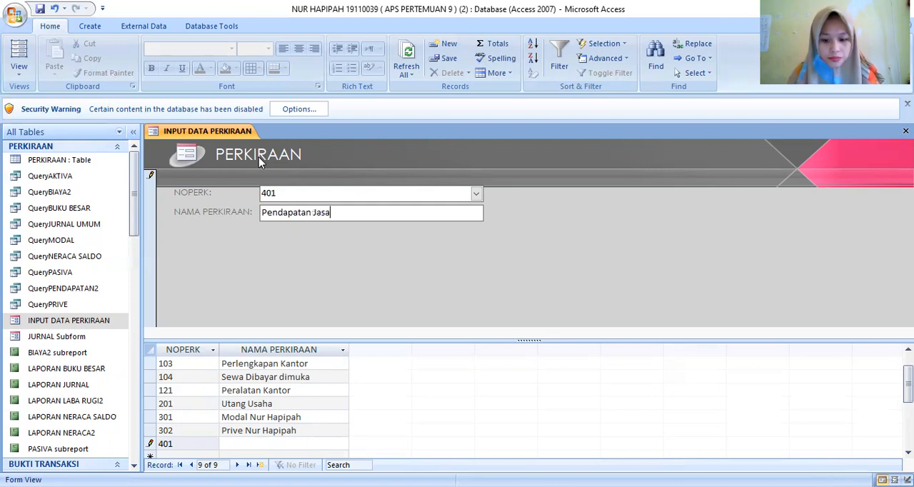
{"action": "key", "text": "Return"}
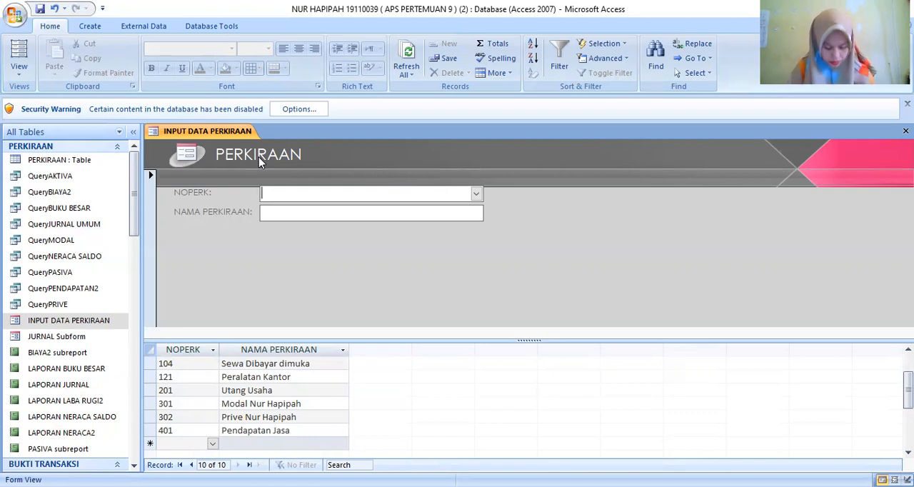
- Add a record with NOPERK 501 and NAMA PERKIRAAN Beban Gaji
{"action": "type", "text": "501"}
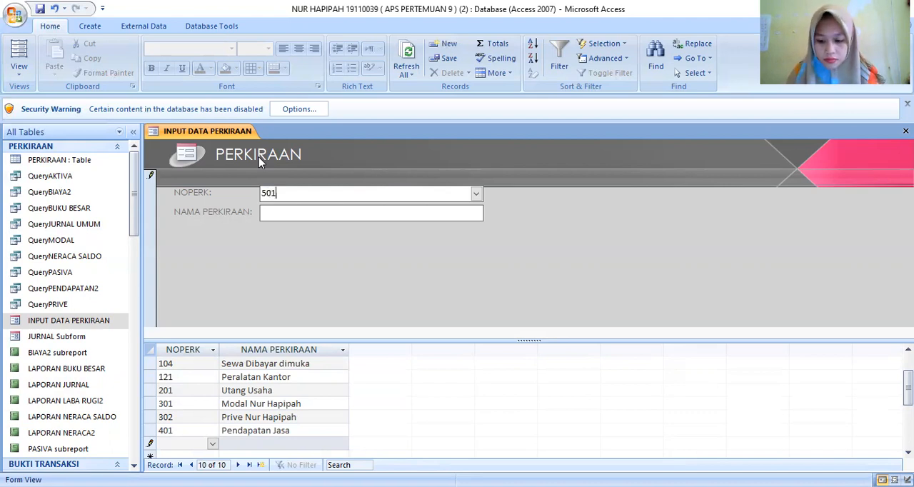
{"action": "key", "text": "Tab"}
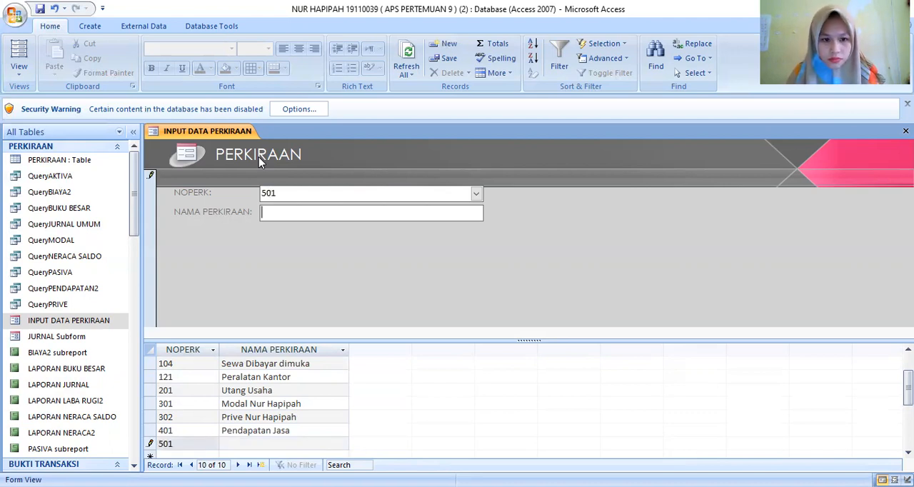
{"action": "type", "text": "B"}
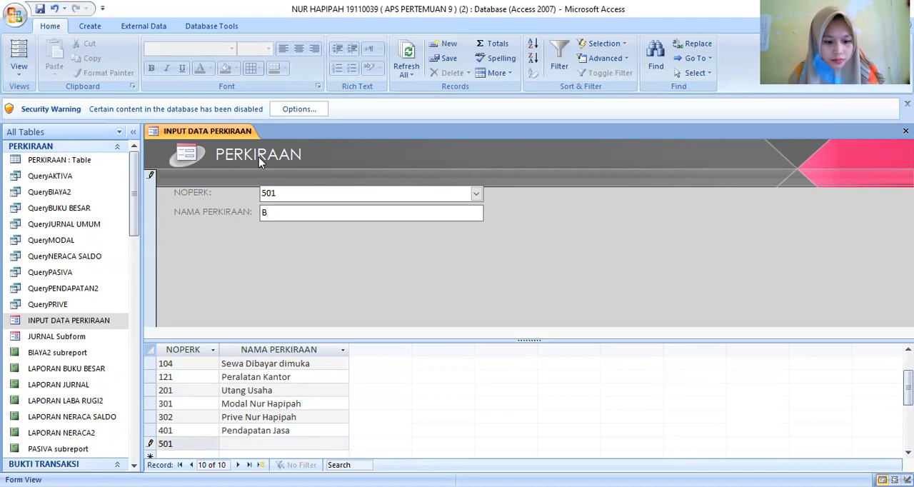
{"action": "type", "text": "eban "}
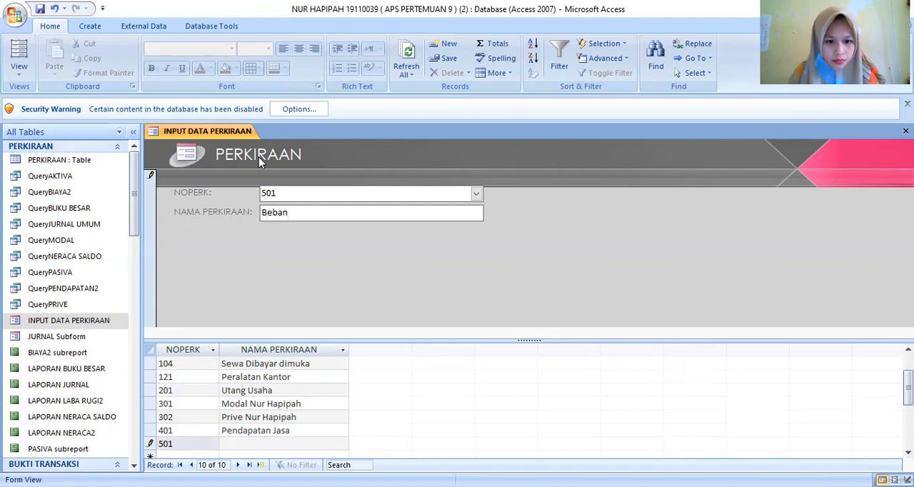
{"action": "type", "text": "G"}
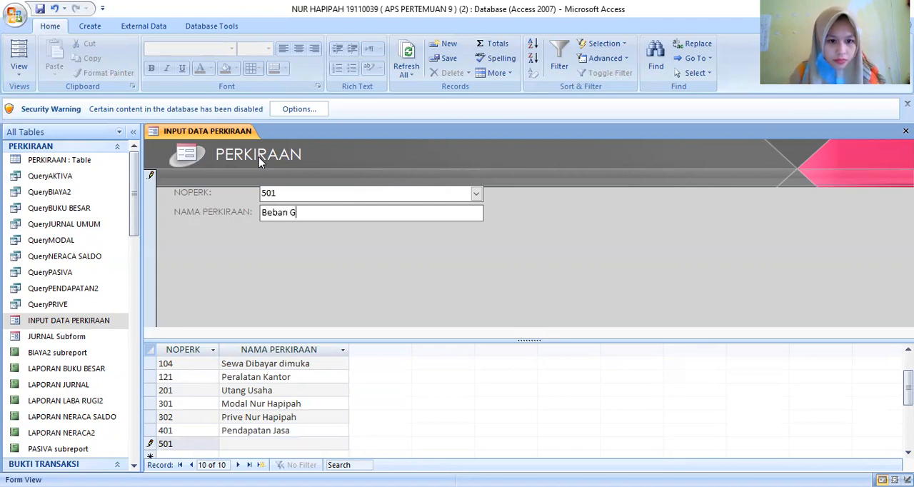
{"action": "type", "text": "aji"}
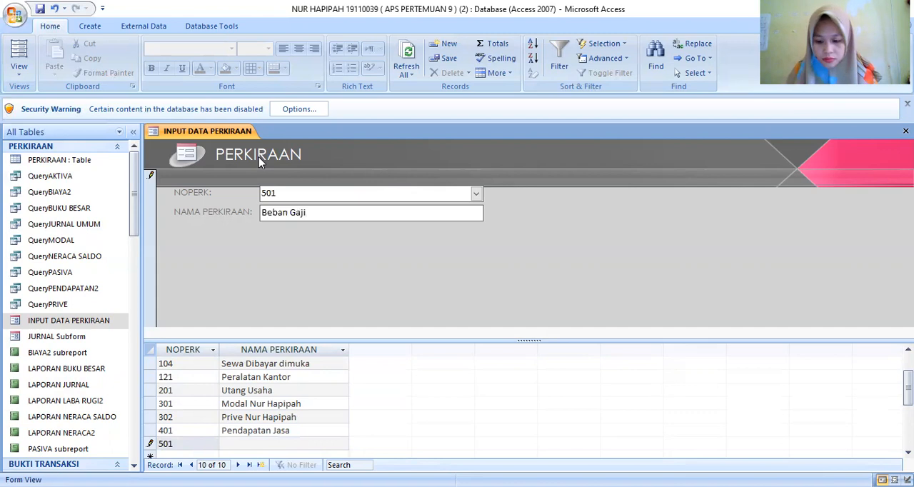
{"action": "key", "text": "Return"}
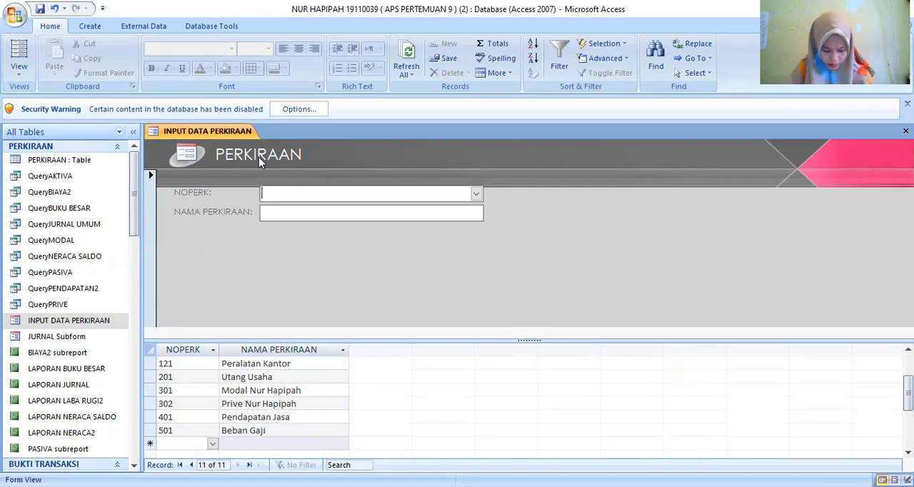
- Add a record with NOPERK 502 and NAMA PERKIRAAN Beban Perjalanan Dinas
{"action": "type", "text": "5"}
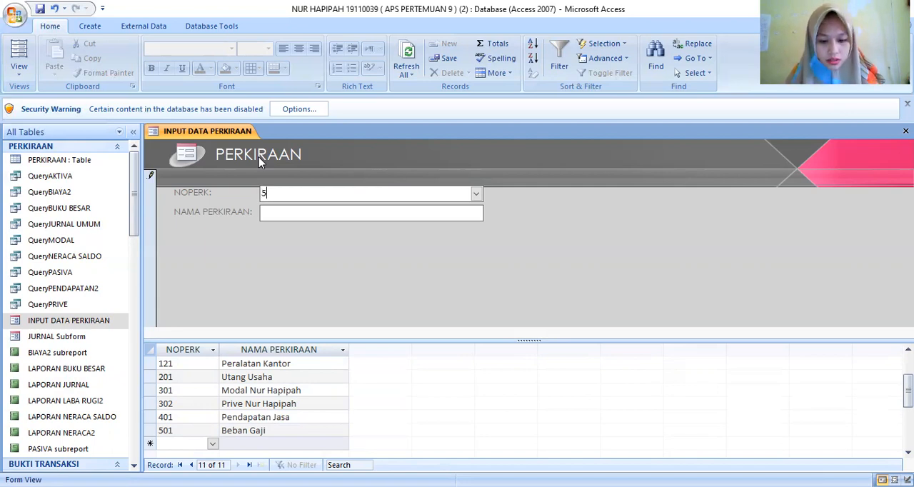
{"action": "type", "text": "02"}
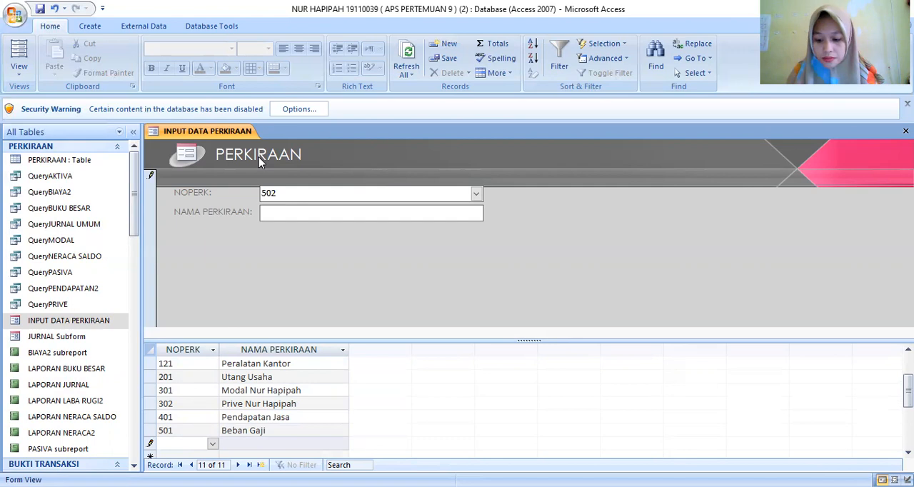
{"action": "key", "text": "Tab"}
{"action": "type", "text": "Beban"}
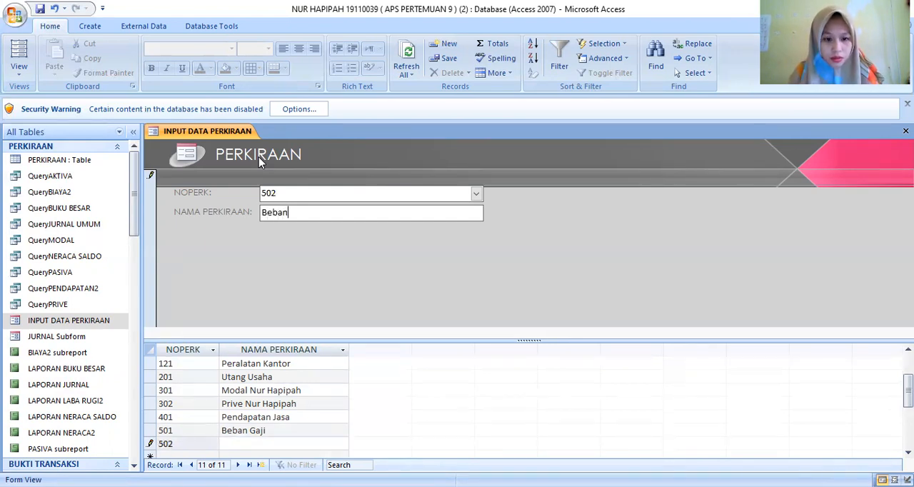
{"action": "key", "text": "Caps_Lock"}
{"action": "type", "text": "P"}
{"action": "key", "text": "Caps_Lock"}
{"action": "type", "text": "e"}
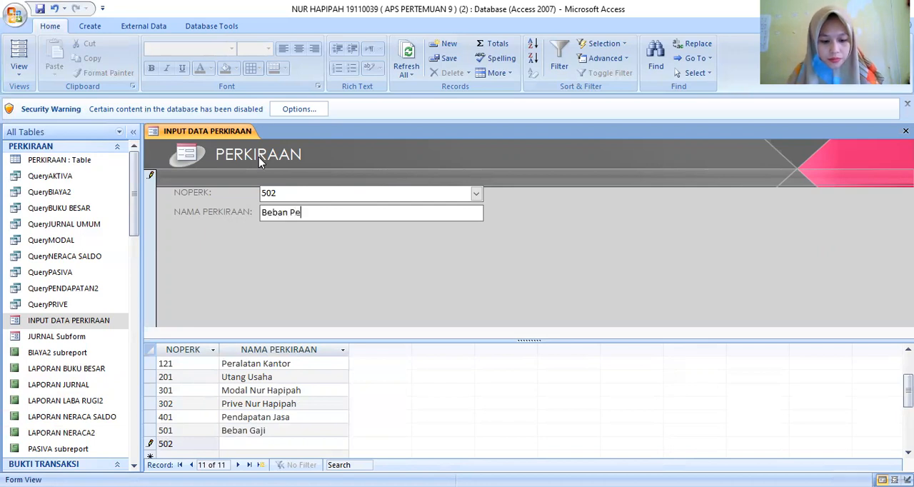
{"action": "type", "text": "rjalanan"}
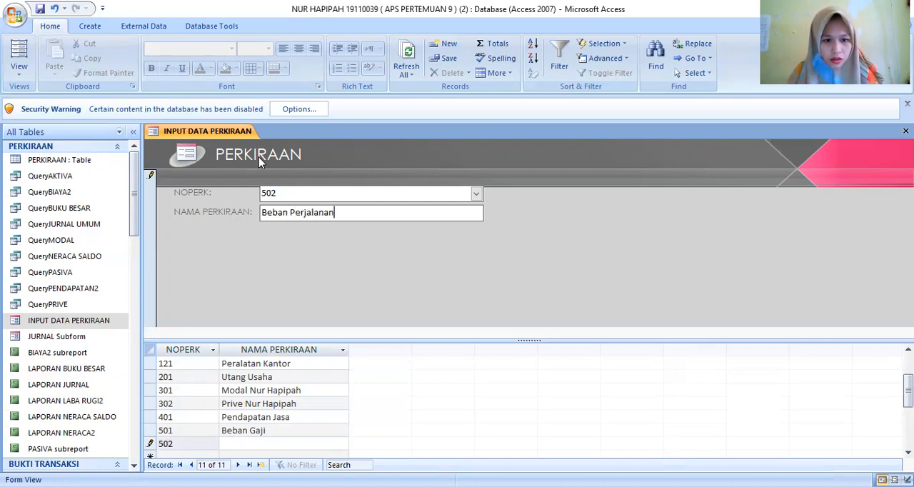
{"action": "key", "text": "Caps_Lock"}
{"action": "type", "text": "D"}
{"action": "key", "text": "Caps_Lock"}
{"action": "type", "text": "inas"}
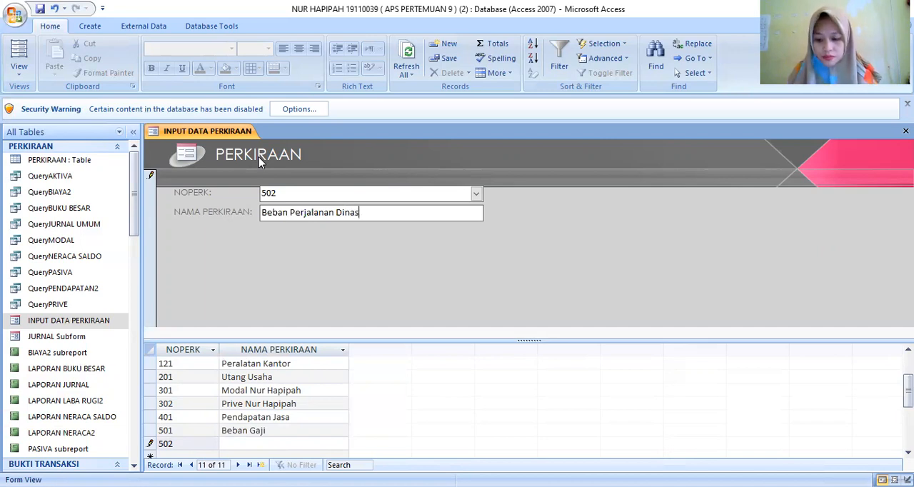
{"action": "key", "text": "Return"}
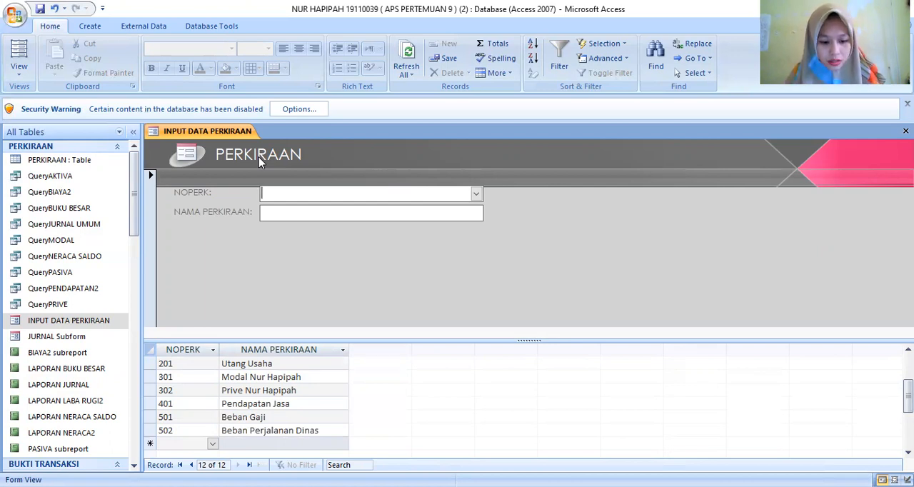
- Add a record with NOPERK 503 and NAMA PERKIRAAN Beban Iklan
{"action": "type", "text": "503"}
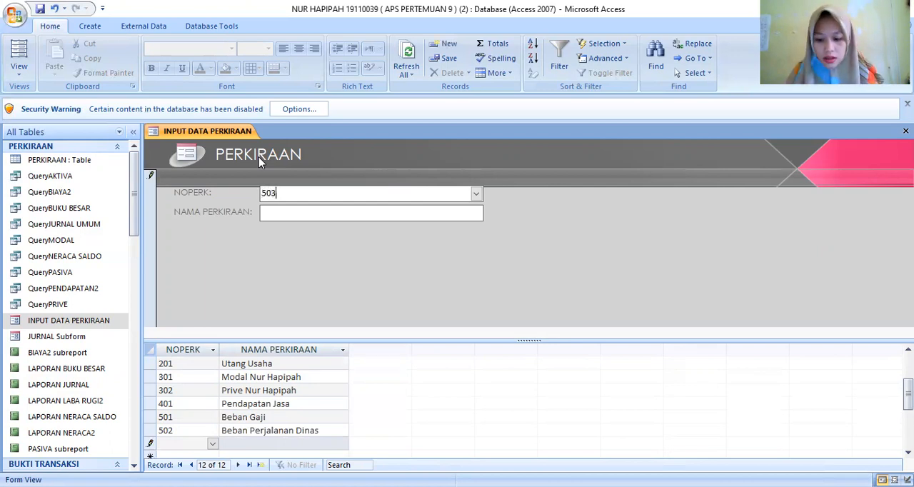
{"action": "key", "text": "Tab"}
{"action": "type", "text": "B"}
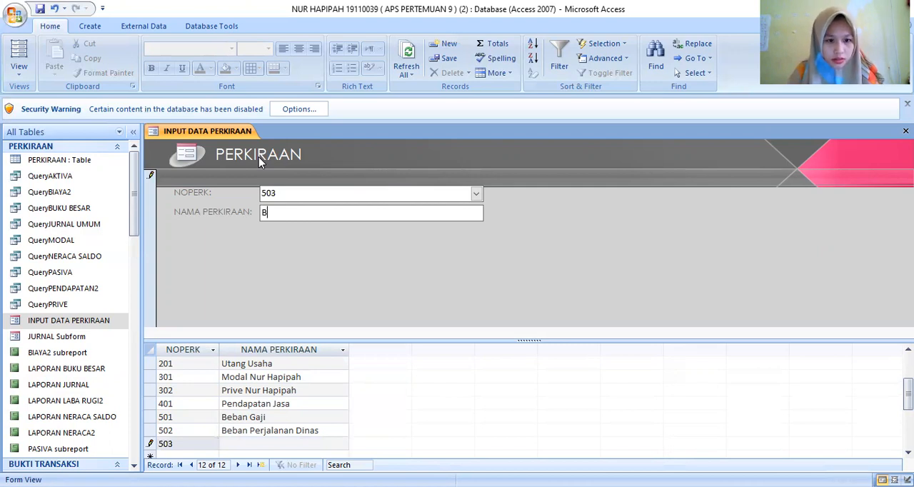
{"action": "type", "text": "eban"}
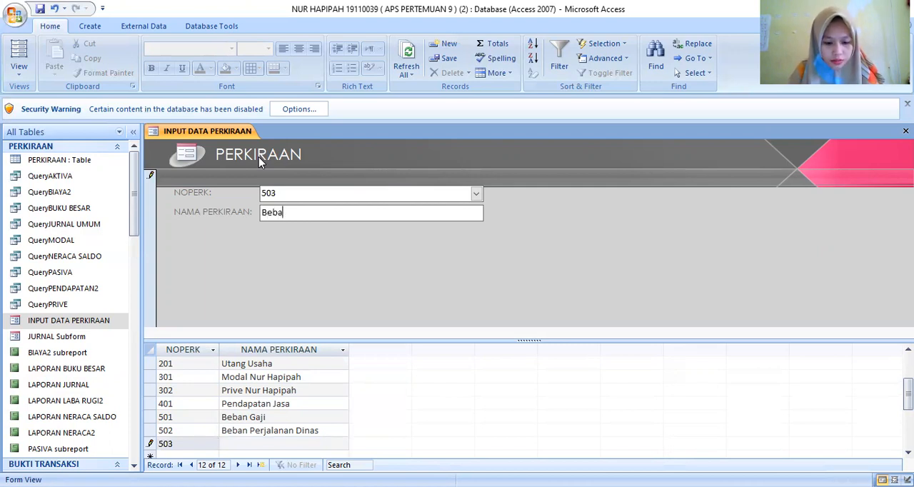
{"action": "key", "text": "Caps_Lock"}
{"action": "type", "text": "I"}
{"action": "key", "text": "Caps_Lock"}
{"action": "type", "text": "klan"}
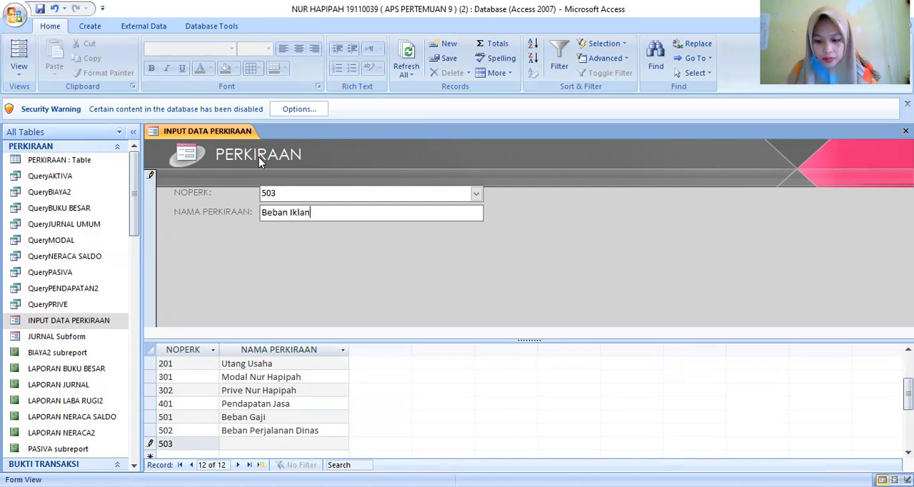
{"action": "key", "text": "Return"}
- Add a record with NOPERK 504 and NAMA PERKIRAAN Bbeban Telepon
{"action": "type", "text": "504"}
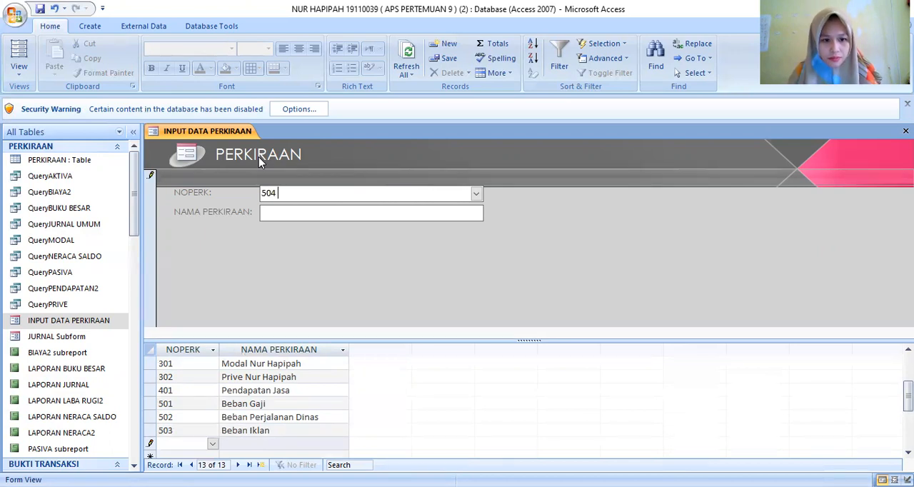
{"action": "key", "text": "Return"}
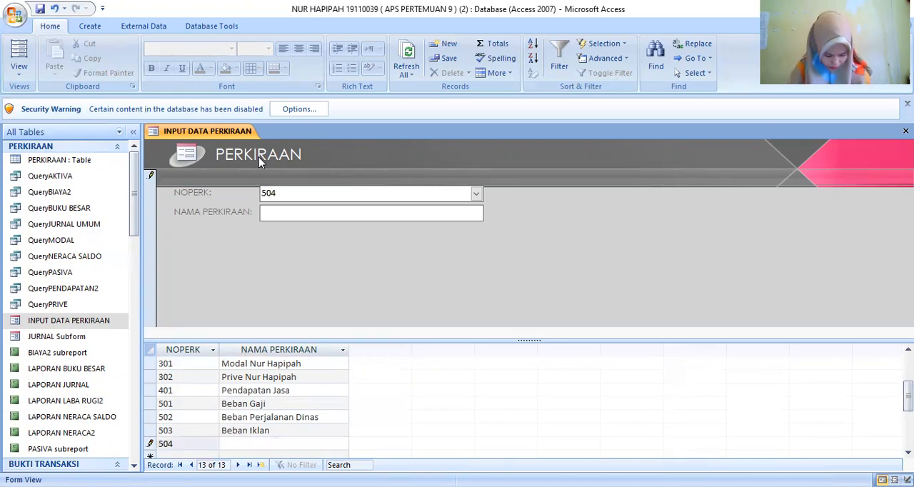
{"action": "type", "text": "Bbeban "}
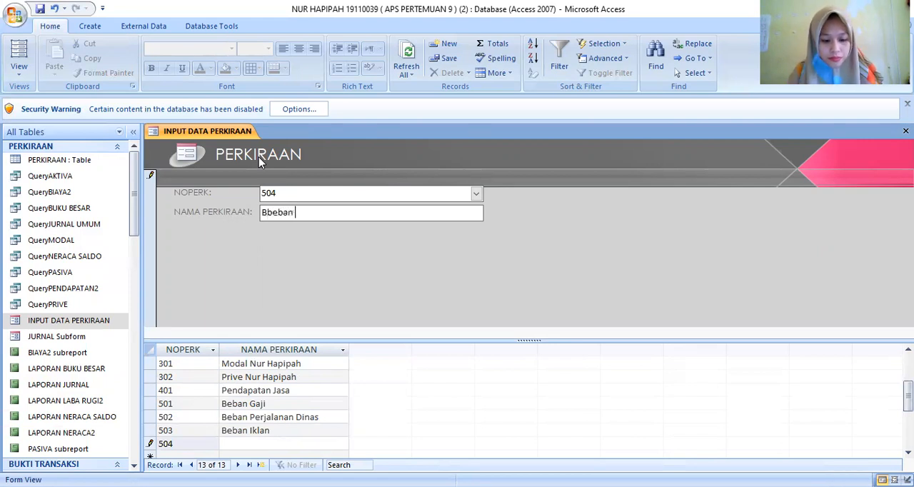
{"action": "type", "text": "Telepon"}
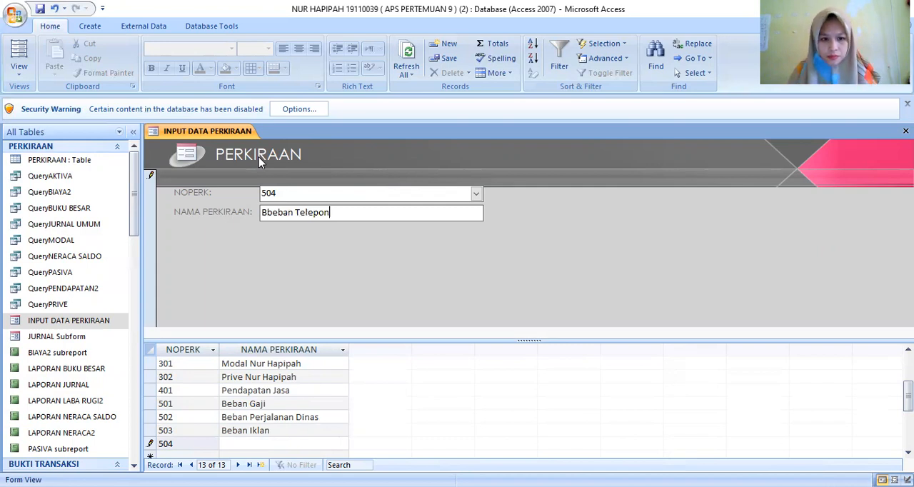
{"action": "key", "text": "Return"}
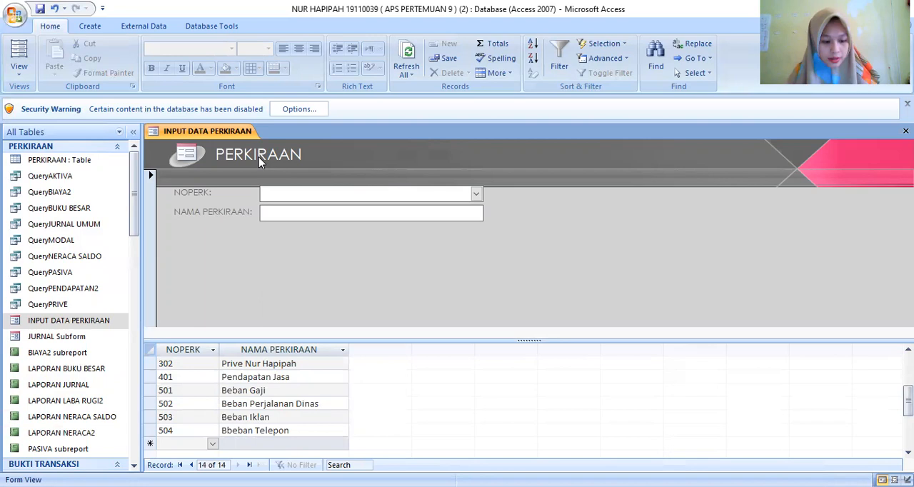
- Add a record with NOPERK 505 and NAMA PERKIRAAN Beban Listrik Dan Air
{"action": "type", "text": "5"}
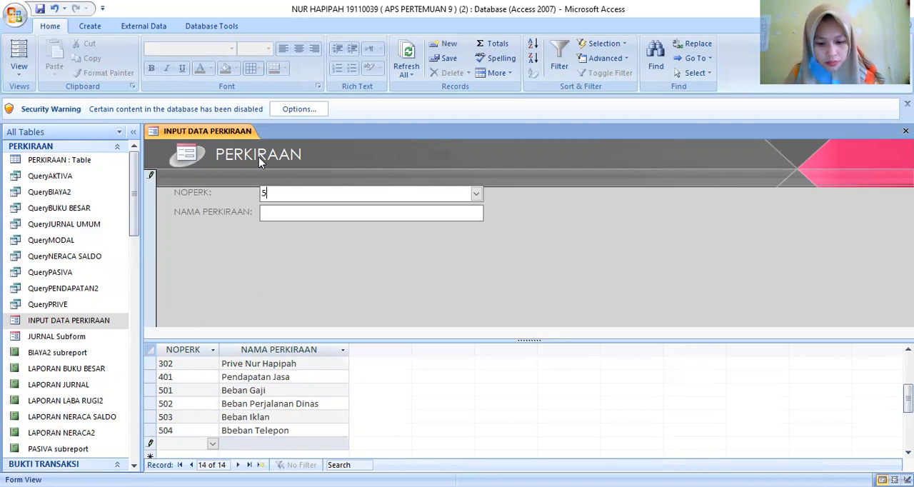
{"action": "type", "text": "05"}
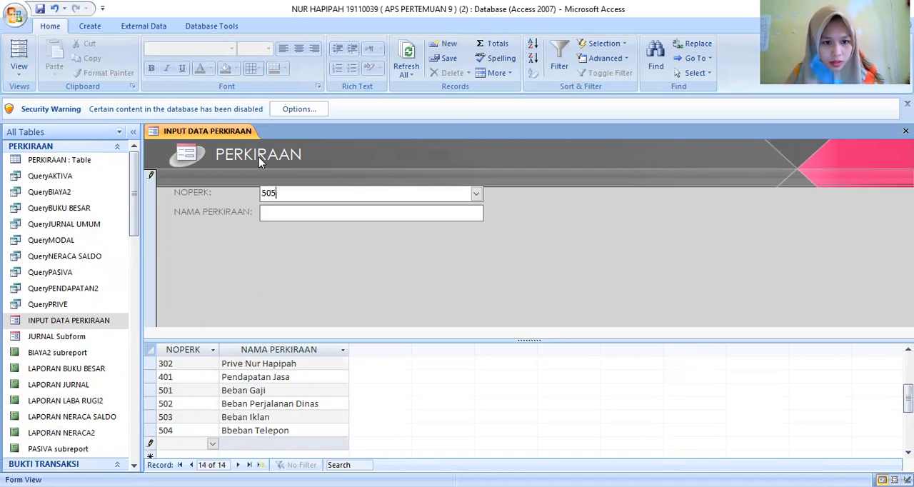
{"action": "key", "text": "Tab"}
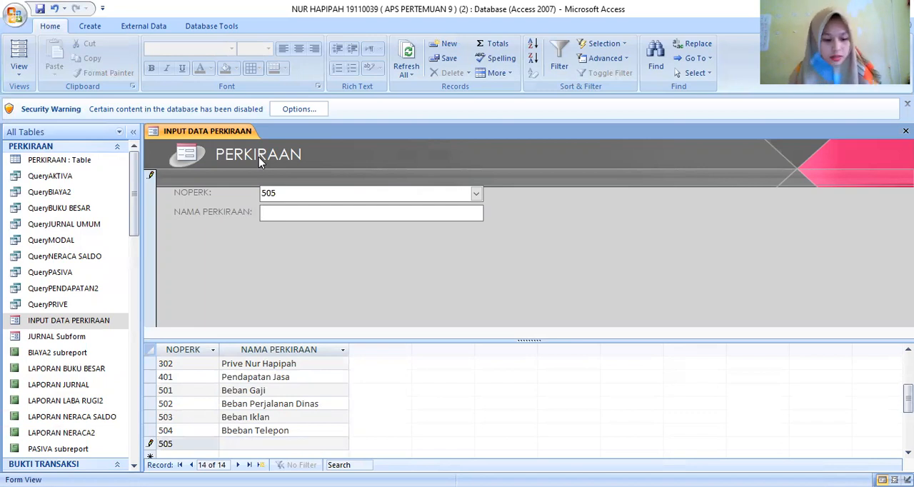
{"action": "type", "text": "Bebe"}
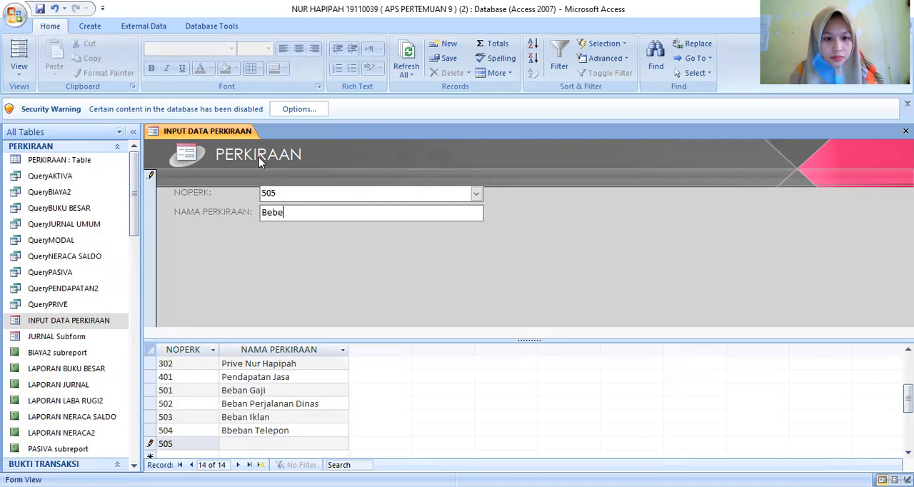
{"action": "key", "text": "BackSpace"}
{"action": "type", "text": "a"}
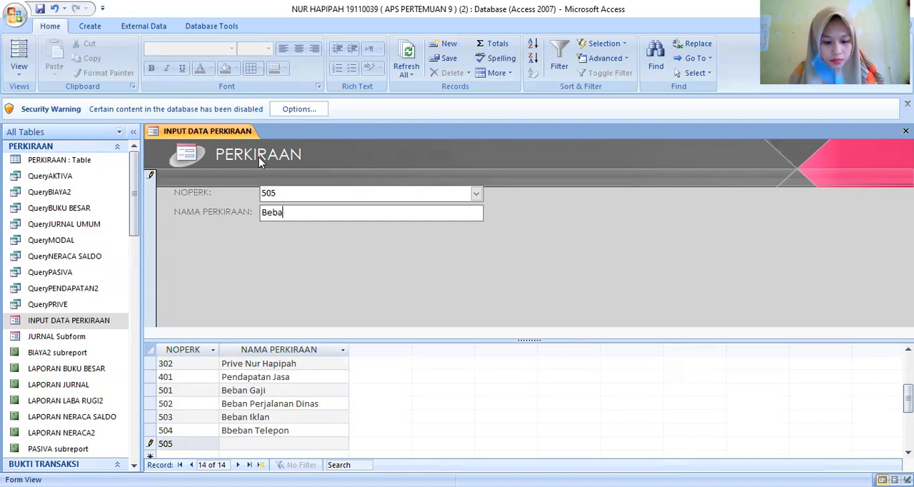
{"action": "type", "text": "n L"}
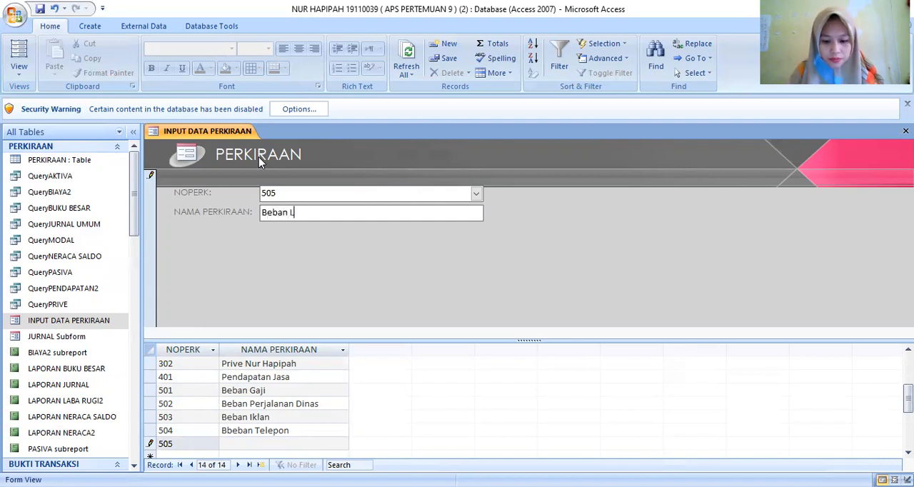
{"action": "type", "text": "istrik"}
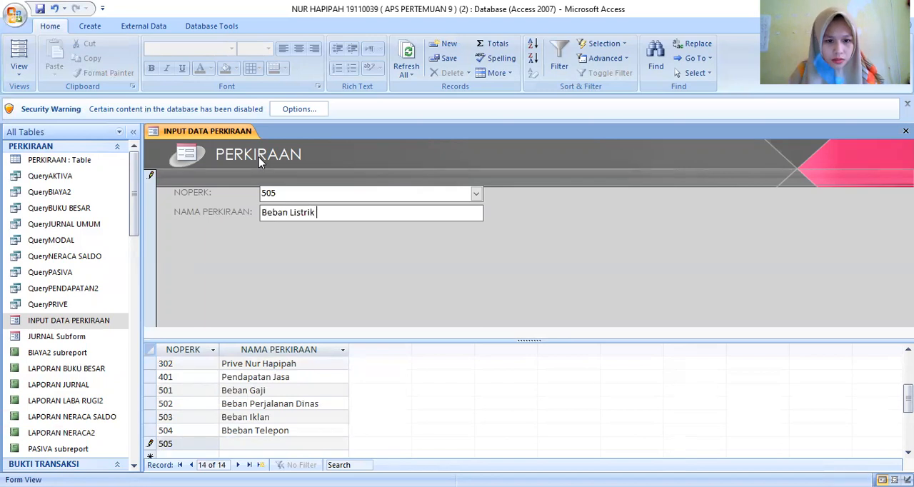
{"action": "type", "text": " Dan A"}
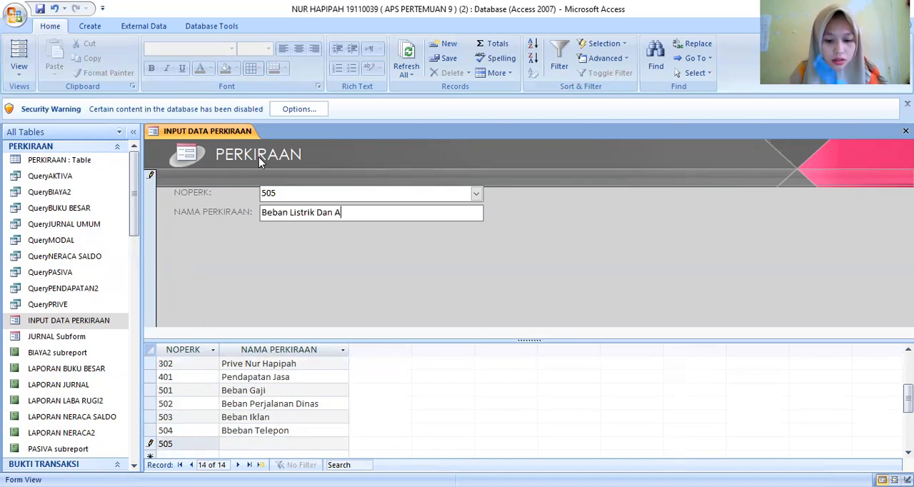
{"action": "type", "text": "ir"}
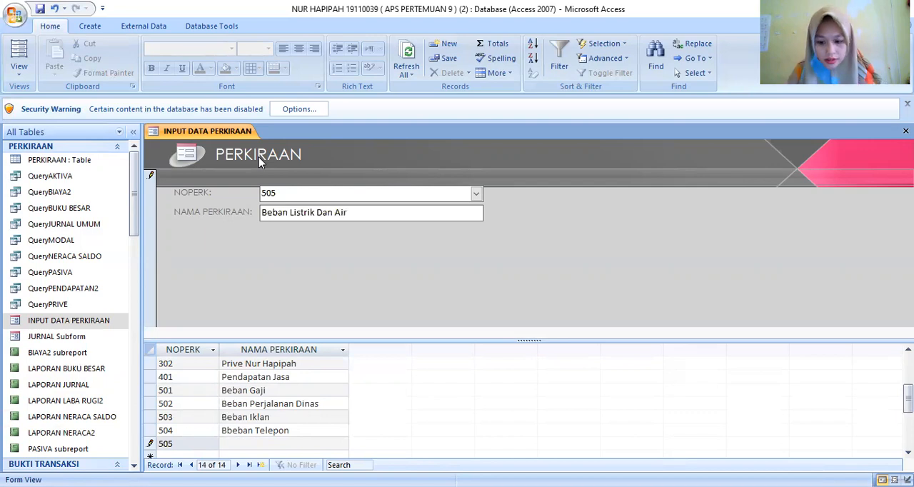
{"action": "key", "text": "Return"}
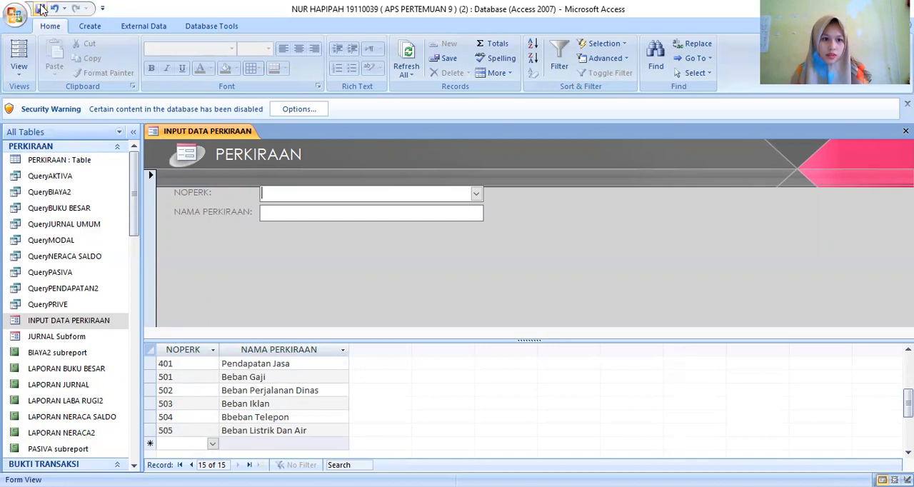
- Close the INPUT DATA PERKIRAAN form and open the INPUT DATA JURNAL TRANSAKSI form from the BUKTI TRANSAKSI group
{"action": "right_click", "coordinate": [182, 127]}
{"action": "left_click", "coordinate": [215, 152]}
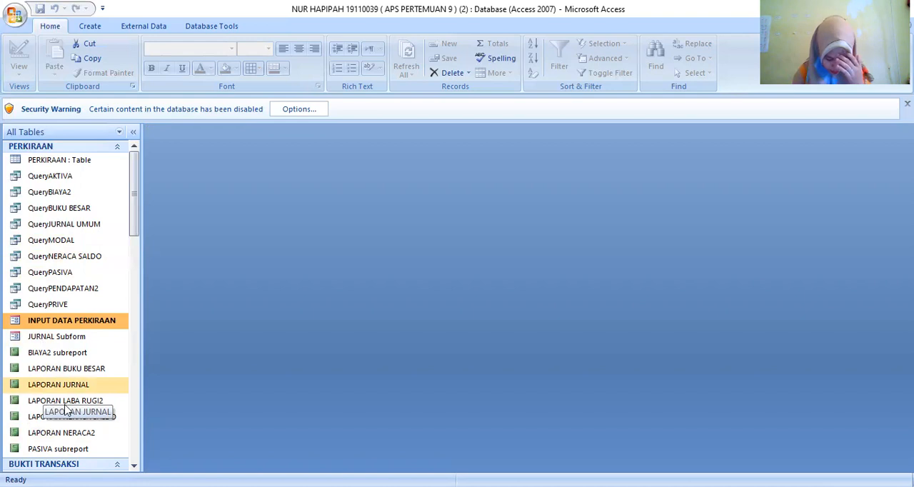
{"action": "scroll", "coordinate": [69, 411], "scroll_direction": "down", "scroll_amount": 3}
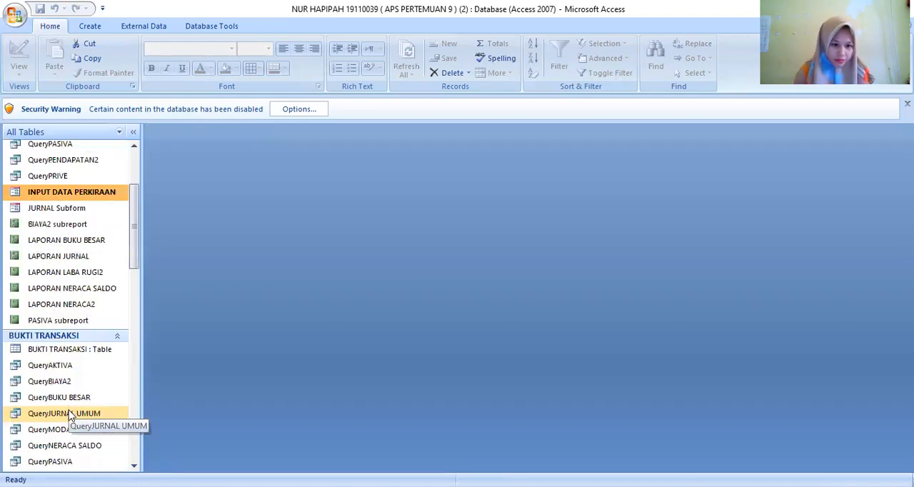
{"action": "scroll", "coordinate": [69, 415], "scroll_direction": "down", "scroll_amount": 1}
{"action": "scroll", "coordinate": [73, 427], "scroll_direction": "down", "scroll_amount": 1}
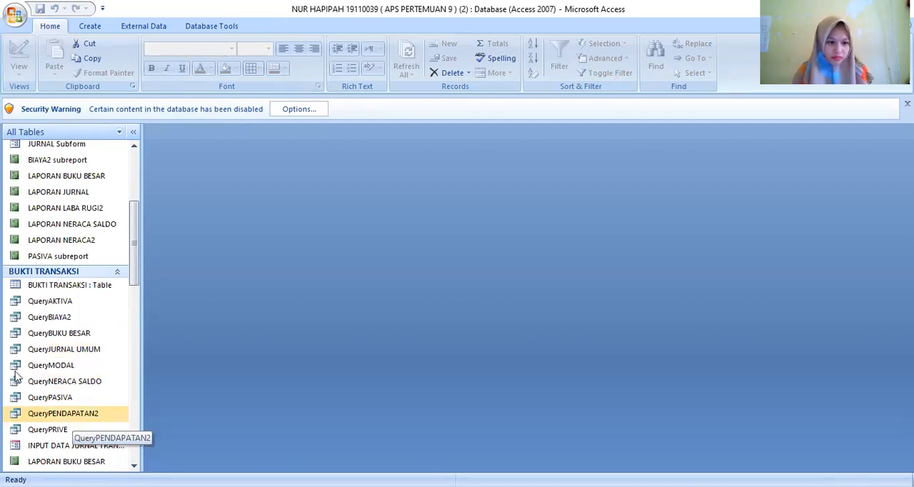
{"action": "scroll", "coordinate": [16, 376], "scroll_direction": "down", "scroll_amount": 1}
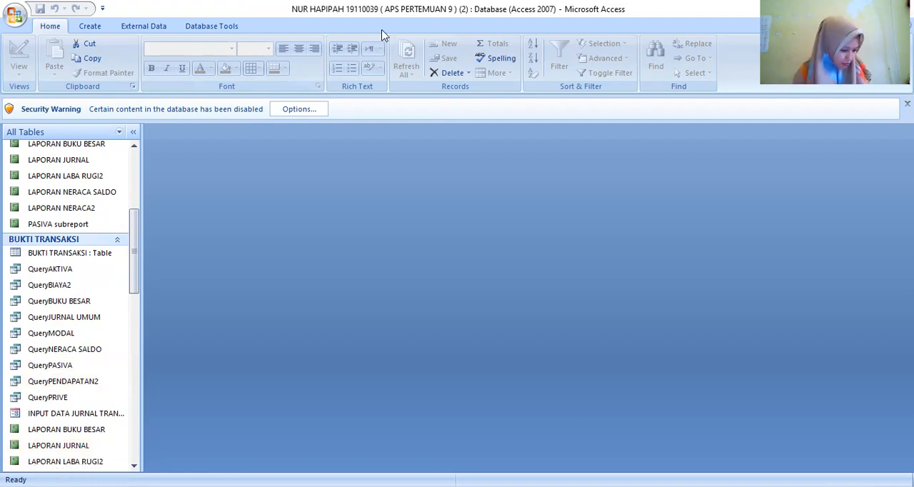
{"action": "scroll", "coordinate": [92, 301], "scroll_direction": "down", "scroll_amount": 4}
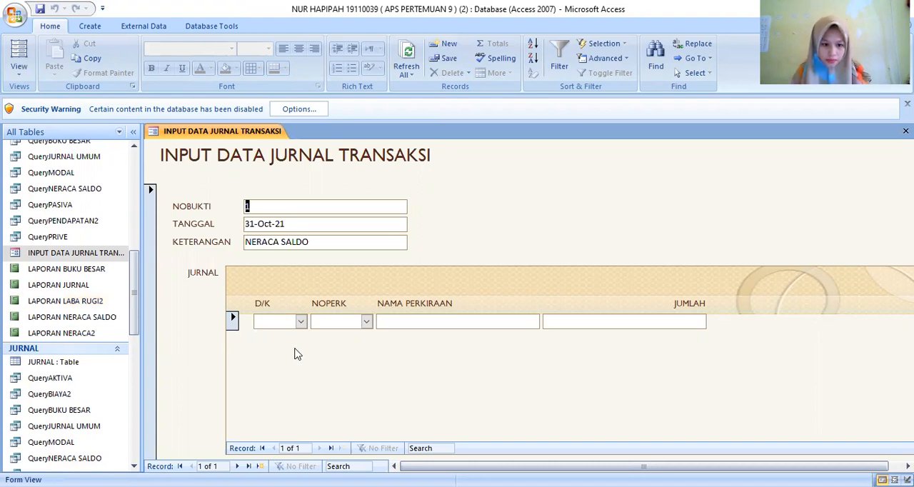
- Add a journal line for NERACA SALDO with D/K set to D, NOPERK 101 and JUMLAH 135500000
{"action": "left_click", "coordinate": [301, 323]}
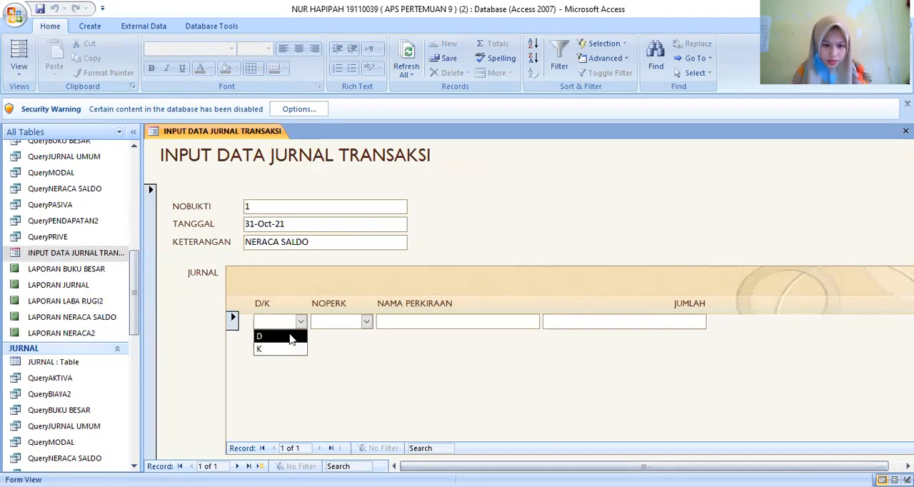
{"action": "left_click", "coordinate": [291, 337]}
{"action": "left_click", "coordinate": [366, 325]}
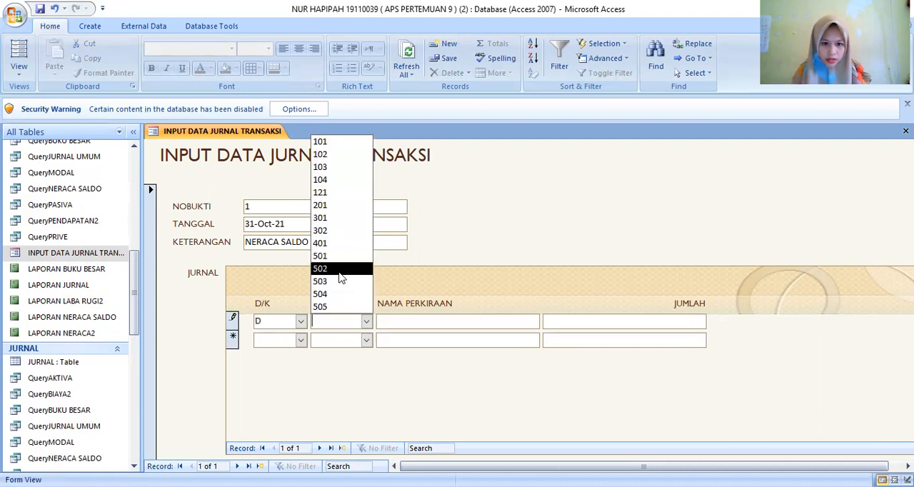
{"action": "left_click", "coordinate": [328, 143]}
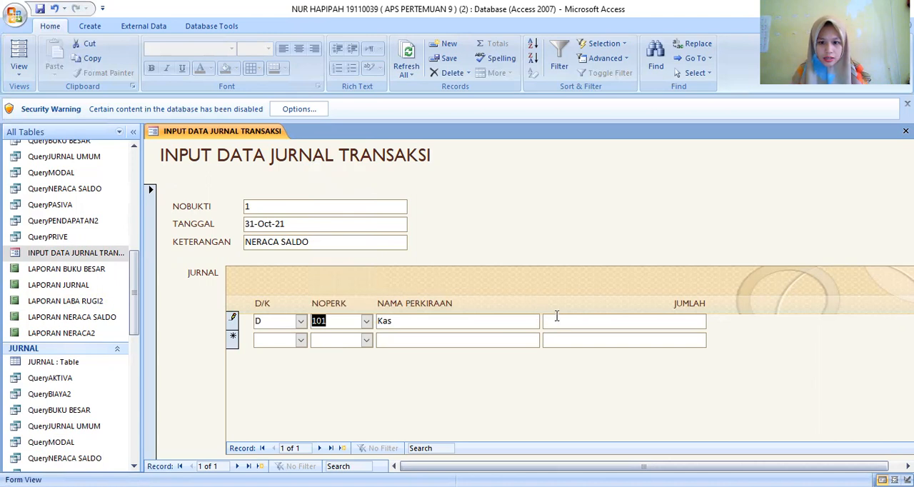
{"action": "left_click", "coordinate": [578, 324]}
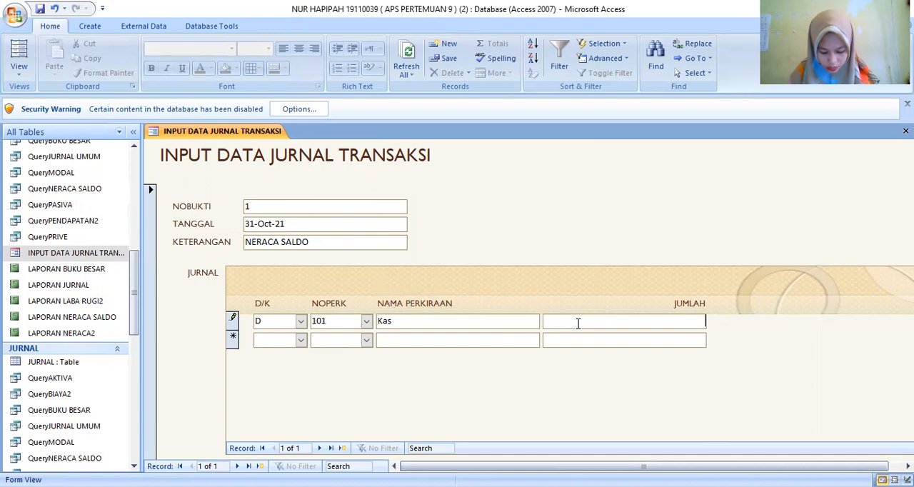
{"action": "type", "text": "35"}
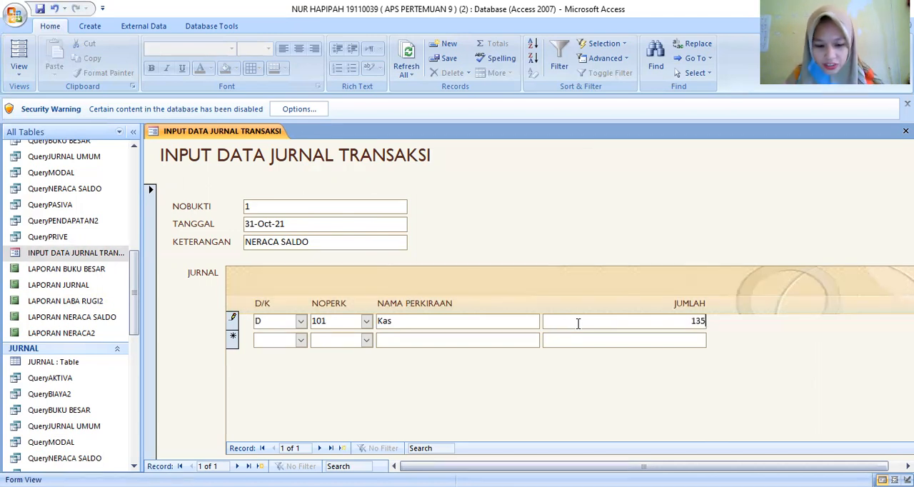
{"action": "type", "text": "500000"}
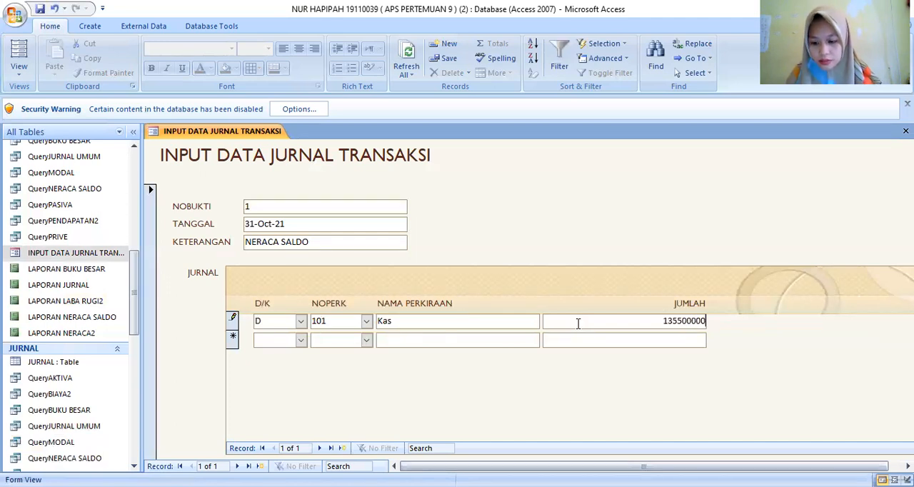
{"action": "key", "text": "Tab"}
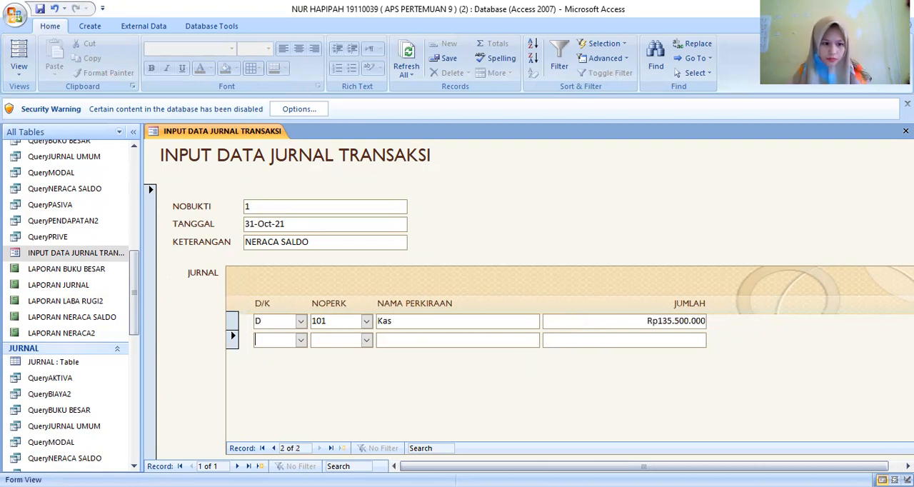
- Add a second journal line with D/K set to D, NOPERK 102 and JUMLAH 140.000.000
{"action": "left_click", "coordinate": [302, 341]}
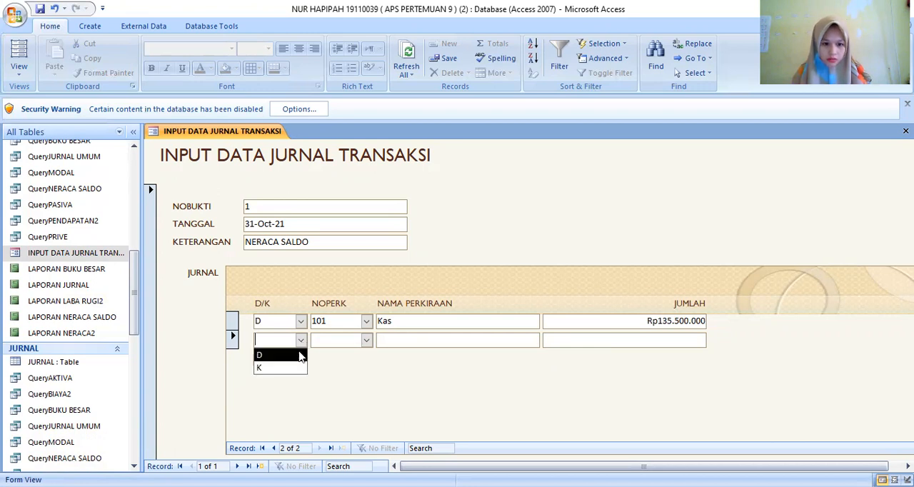
{"action": "left_click", "coordinate": [300, 353]}
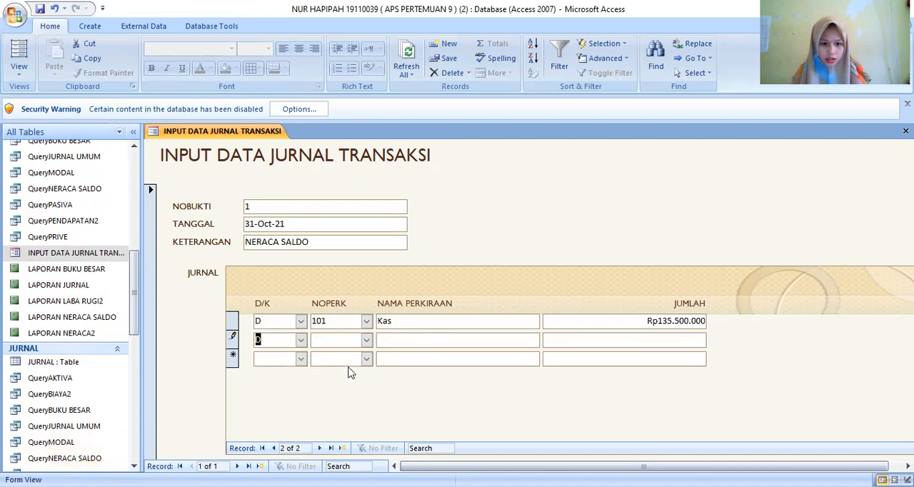
{"action": "left_click", "coordinate": [367, 340]}
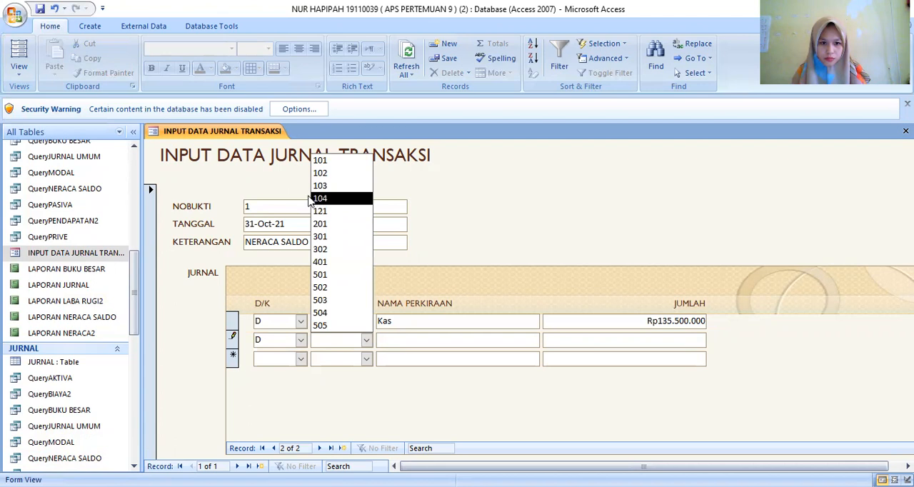
{"action": "left_click", "coordinate": [321, 173]}
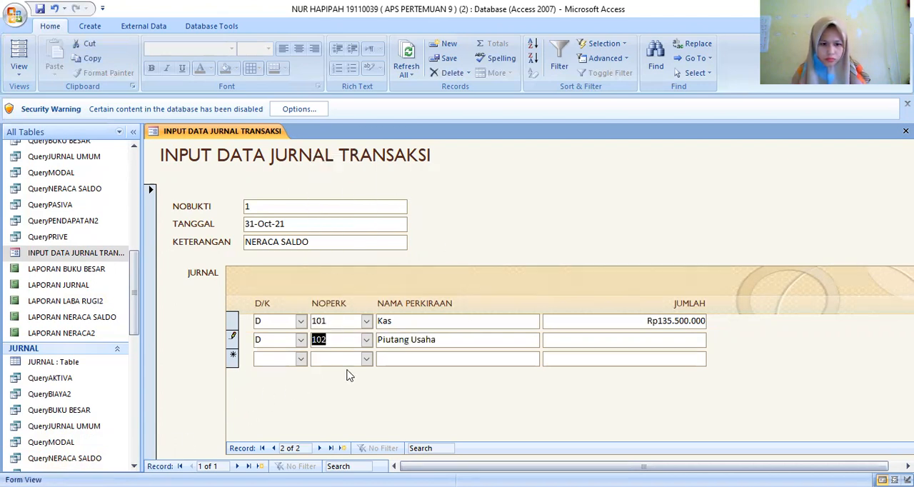
{"action": "left_click", "coordinate": [574, 341]}
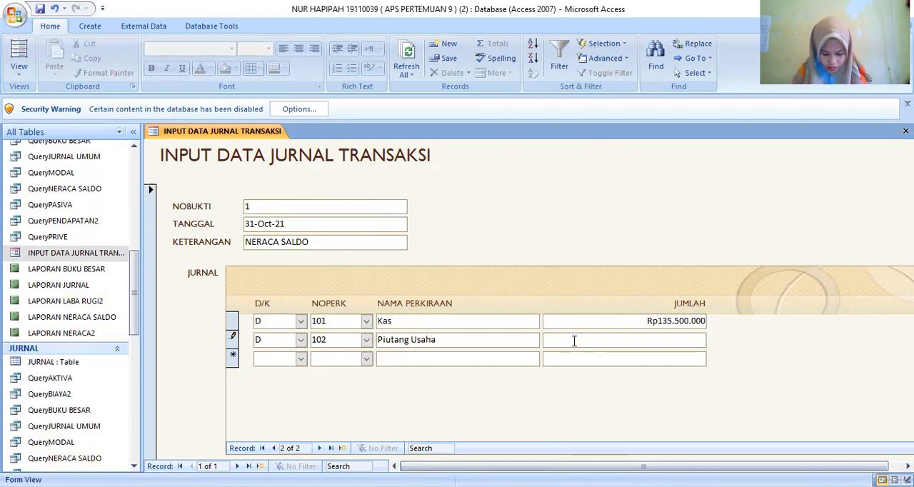
{"action": "type", "text": "1"}
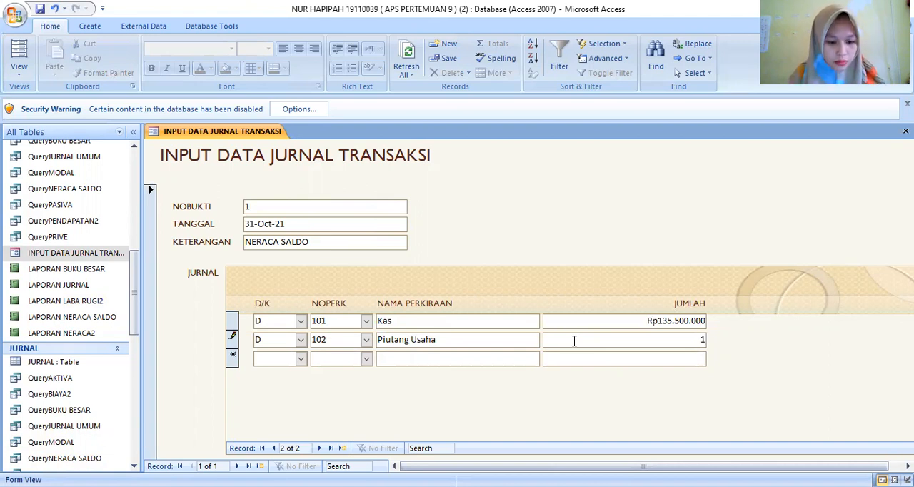
{"action": "type", "text": "40.0"}
{"action": "type", "text": "00.00"}
{"action": "type", "text": "0"}
{"action": "key", "text": "Tab"}
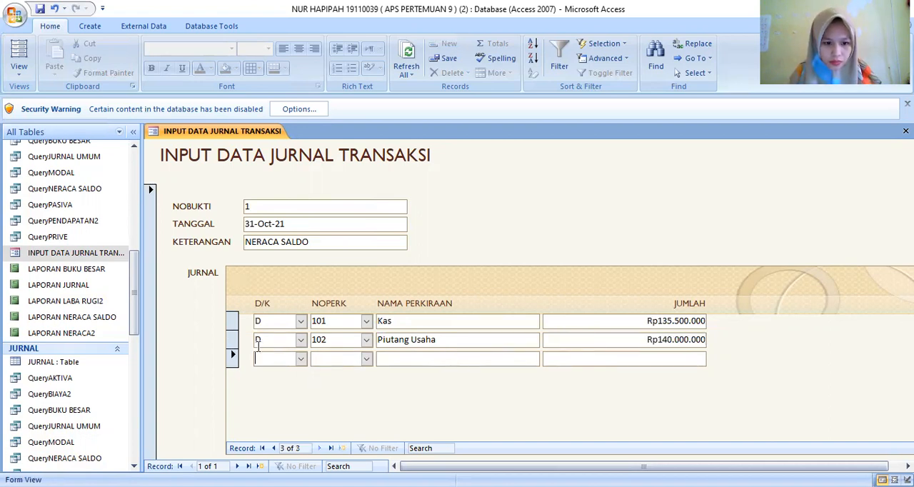
- Add a third journal line with D/K set to D, NOPERK 103 and JUMLAH 1200000
{"action": "left_click", "coordinate": [366, 360]}
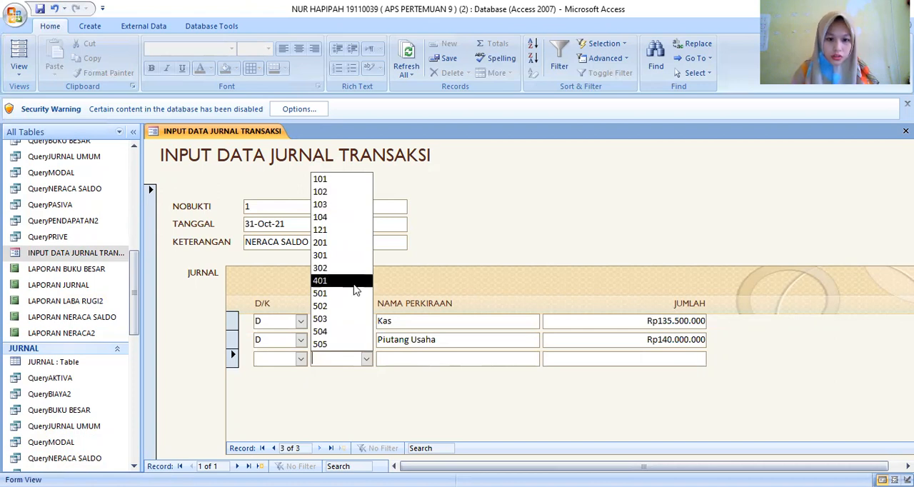
{"action": "left_click", "coordinate": [337, 205]}
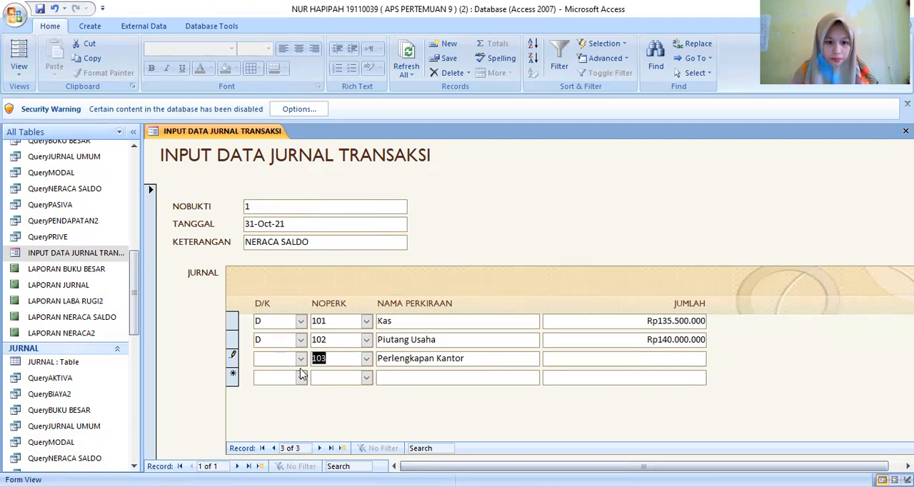
{"action": "left_click", "coordinate": [301, 358]}
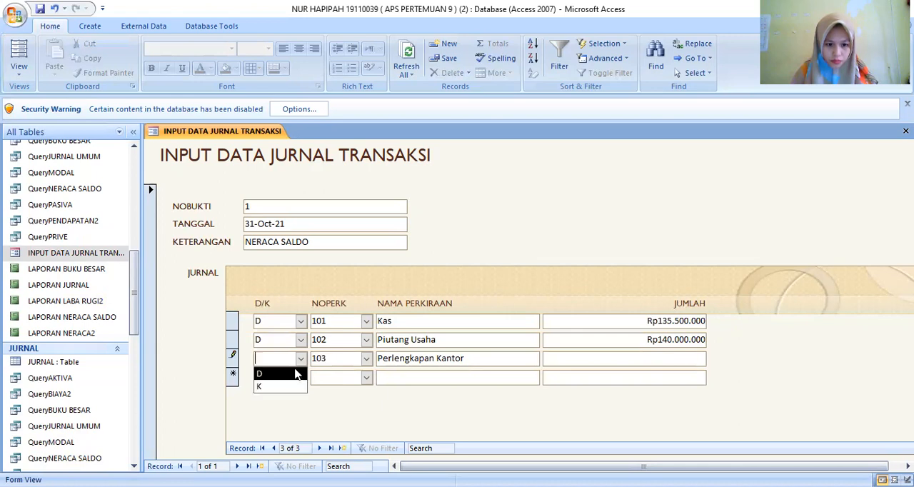
{"action": "left_click", "coordinate": [286, 372]}
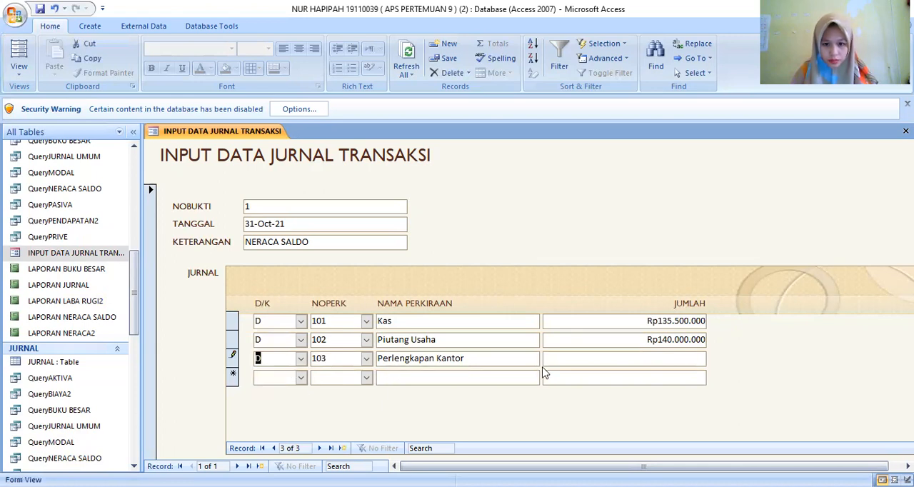
{"action": "left_click", "coordinate": [581, 359]}
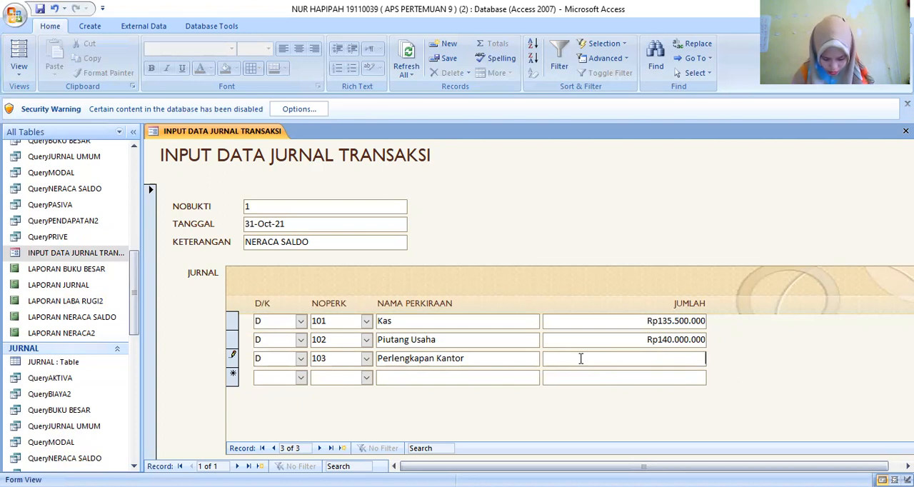
{"action": "type", "text": "200000"}
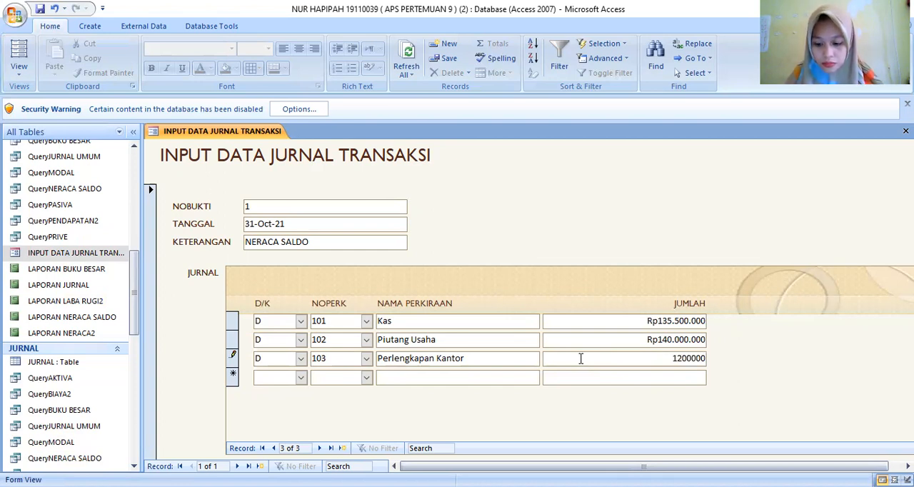
{"action": "key", "text": "Return"}
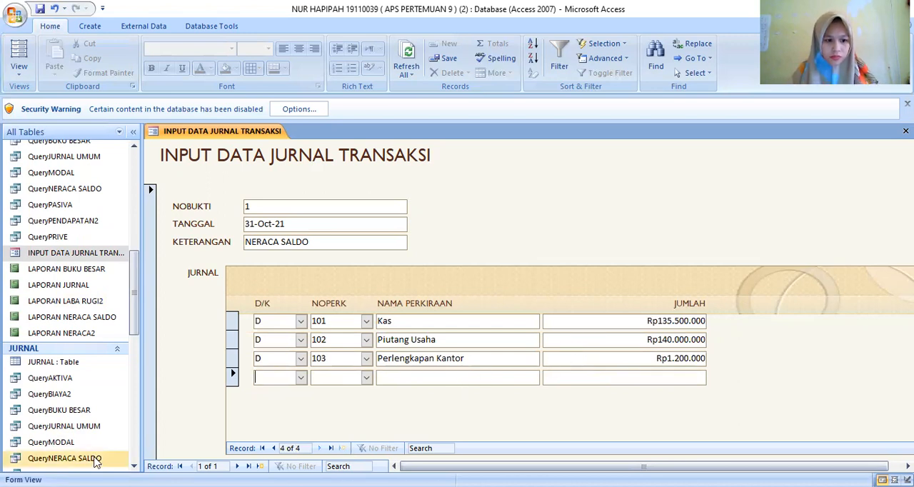
- Add a fourth journal line with D/K set to D, NOPERK 104 and JUMLAH 3000000
{"action": "left_click", "coordinate": [301, 380]}
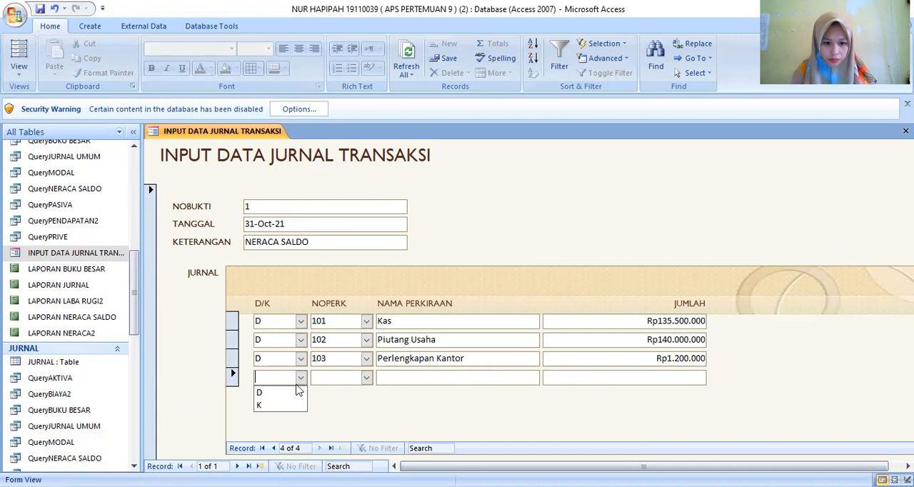
{"action": "left_click", "coordinate": [282, 390]}
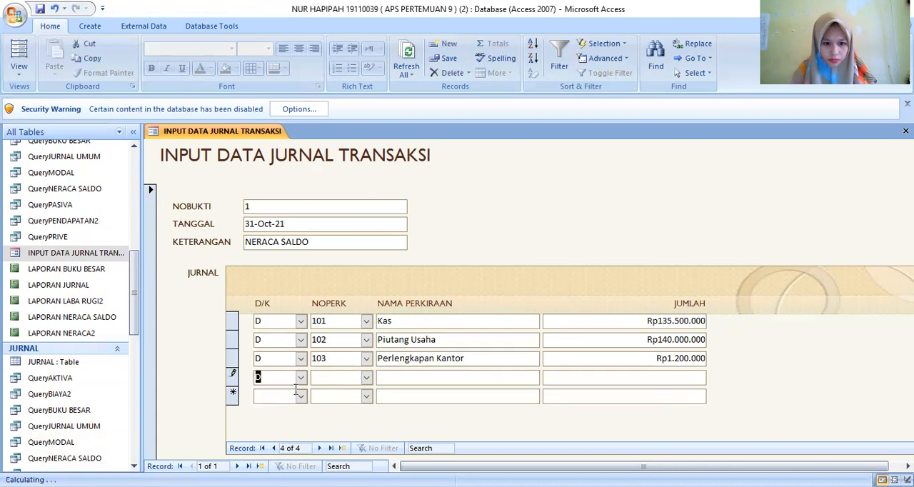
{"action": "left_click", "coordinate": [366, 378]}
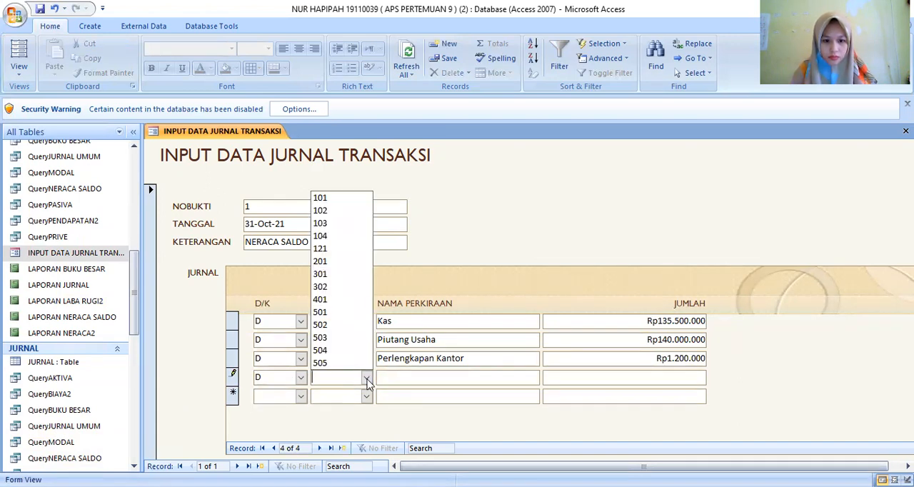
{"action": "left_click", "coordinate": [323, 236]}
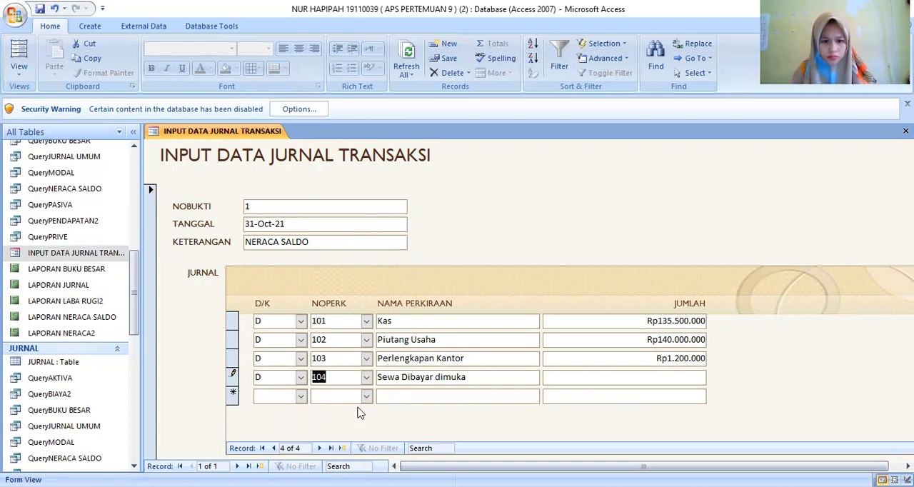
{"action": "left_click", "coordinate": [623, 374]}
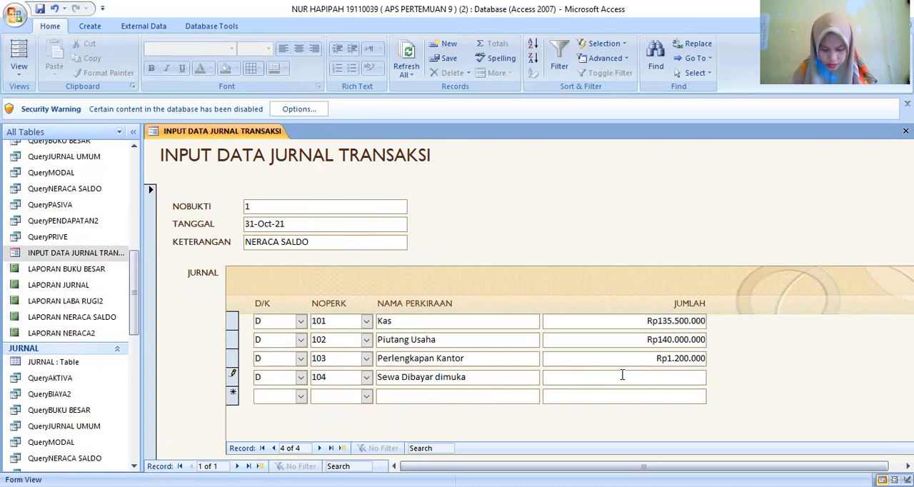
{"action": "type", "text": "30"}
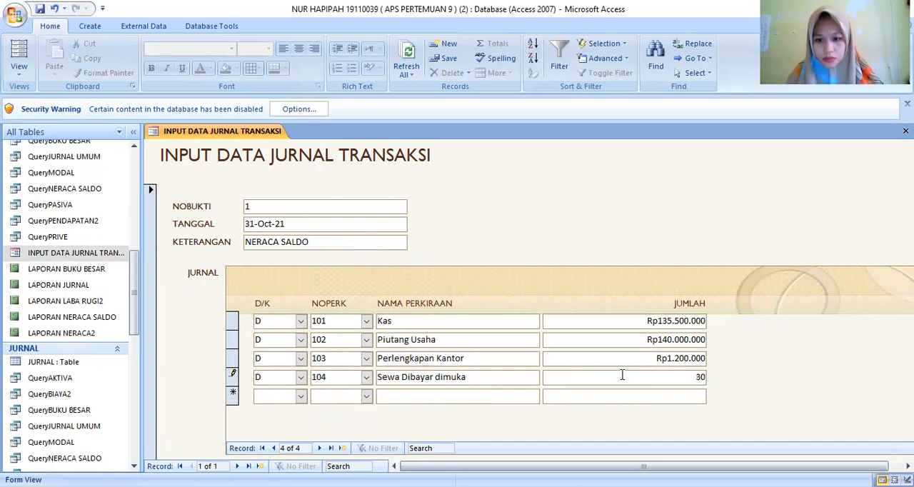
{"action": "type", "text": "00000"}
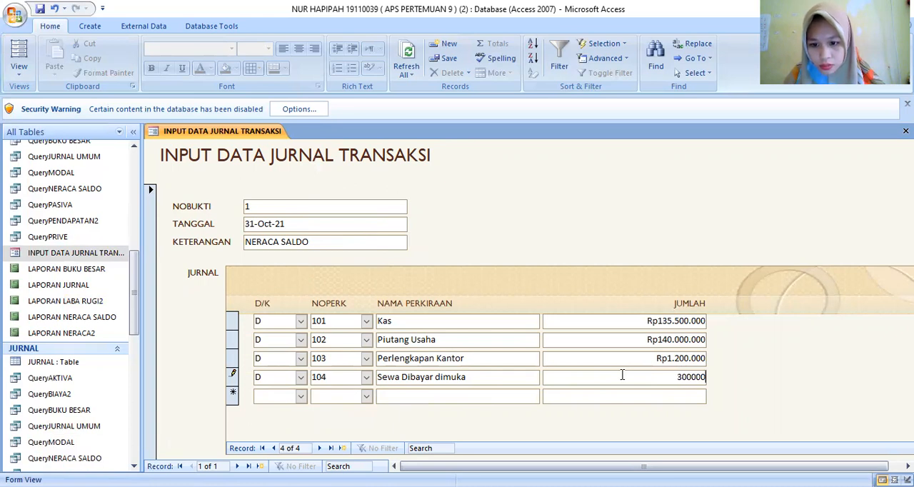
{"action": "key", "text": "Tab"}
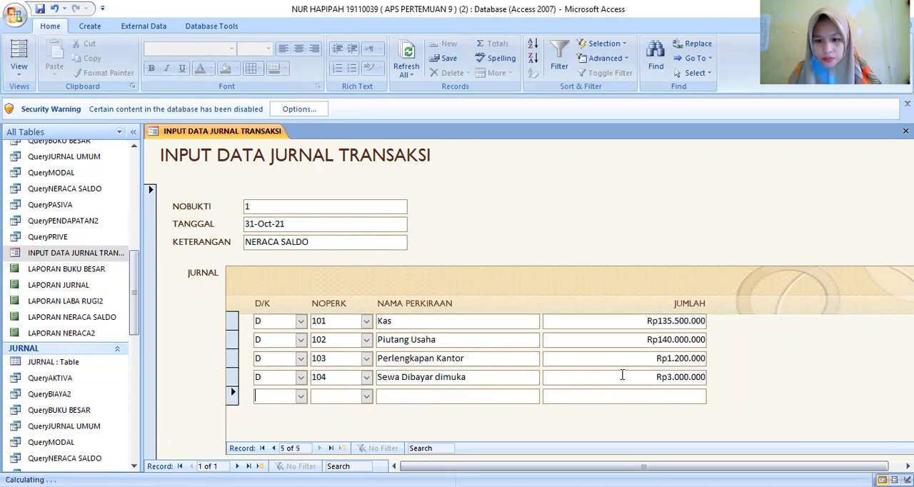
- Add a fifth journal line with D/K set to D, NOPERK 121 and JUMLAH 20.000.000
{"action": "left_click", "coordinate": [303, 400]}
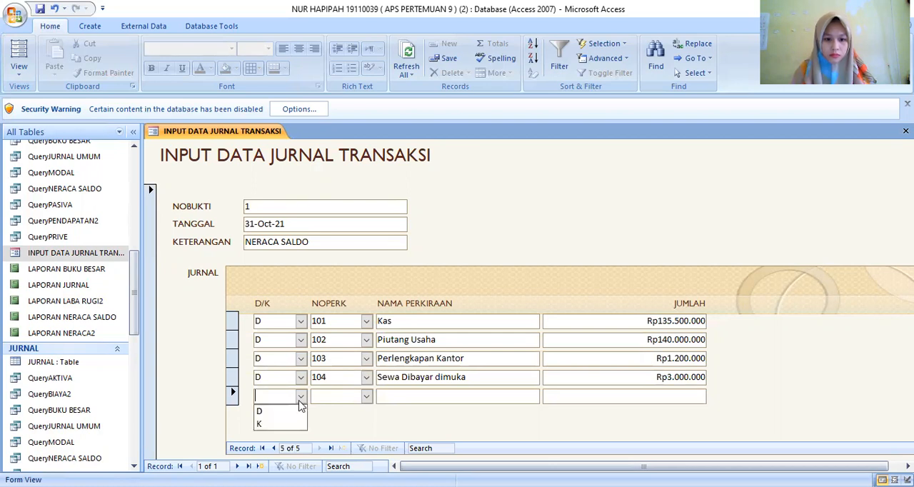
{"action": "left_click", "coordinate": [301, 407]}
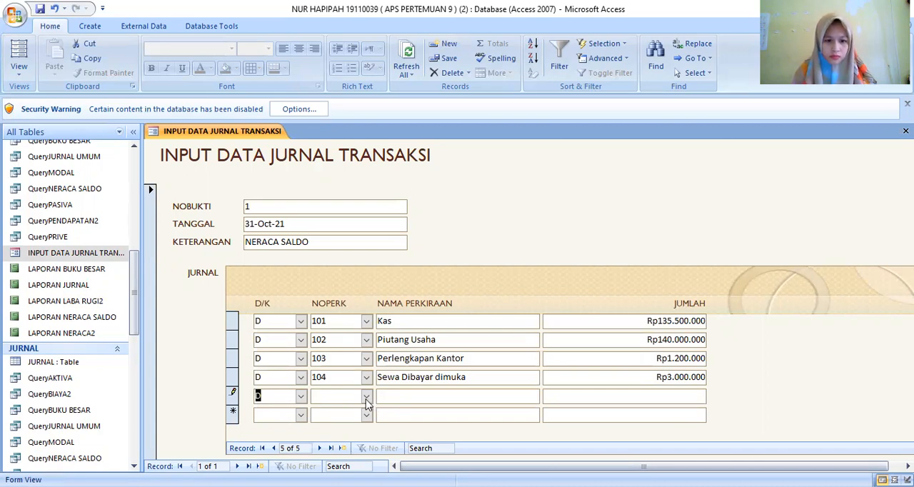
{"action": "left_click", "coordinate": [366, 398]}
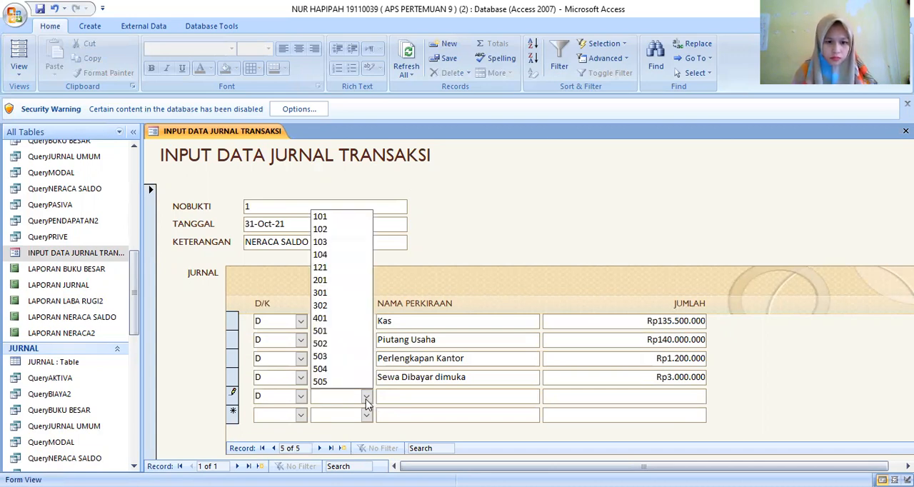
{"action": "left_click", "coordinate": [323, 269]}
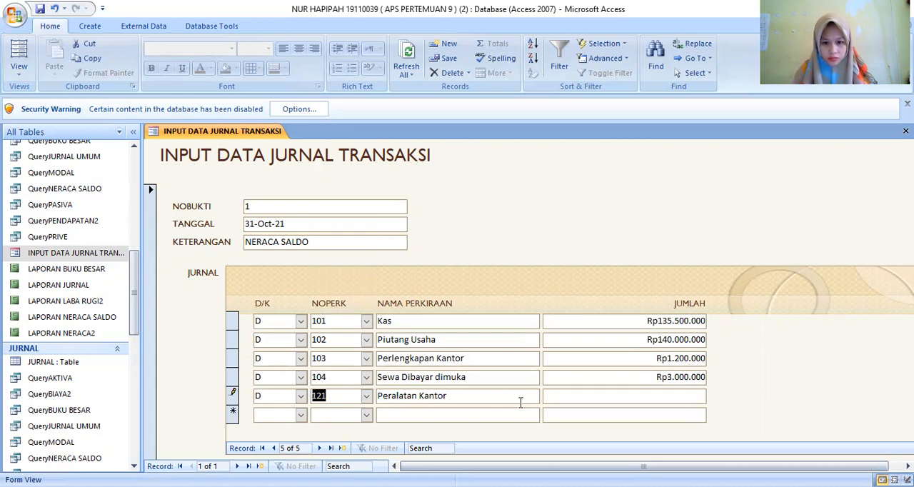
{"action": "left_click", "coordinate": [570, 398]}
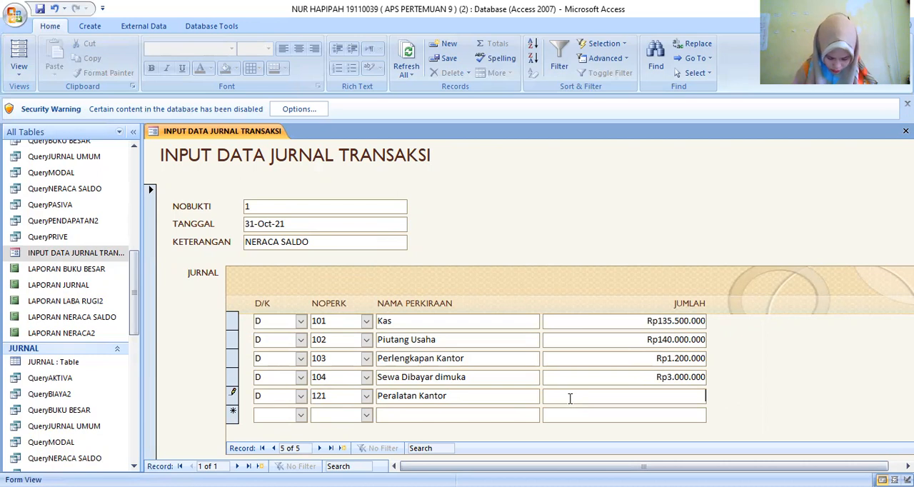
{"action": "type", "text": "2"}
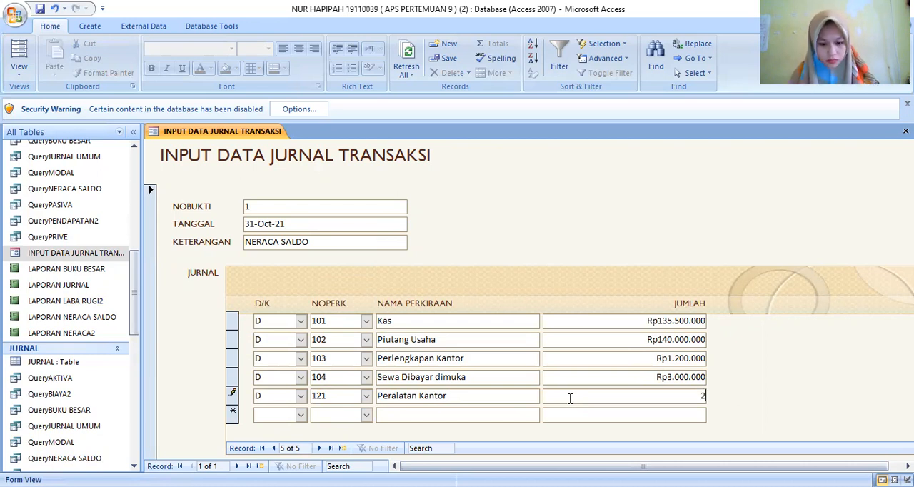
{"action": "type", "text": "0."}
{"action": "type", "text": "000.00"}
{"action": "type", "text": "00"}
{"action": "key", "text": "Return"}
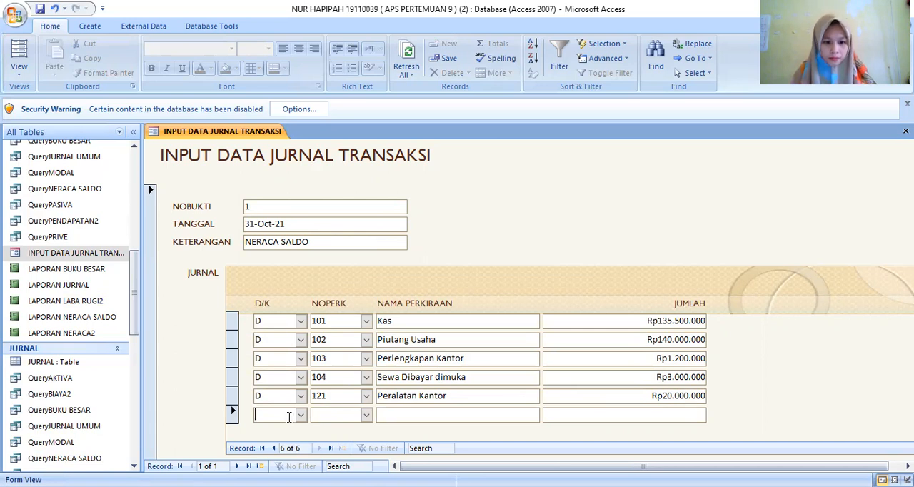
- Add a sixth journal line with D/K set to K, NOPERK 201 and JUMLAH 13700000
{"action": "left_click", "coordinate": [300, 421]}
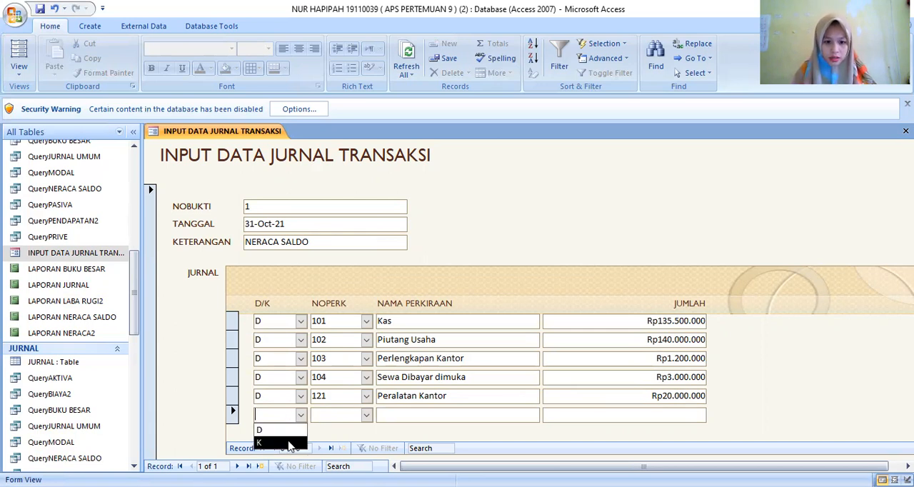
{"action": "left_click", "coordinate": [291, 438]}
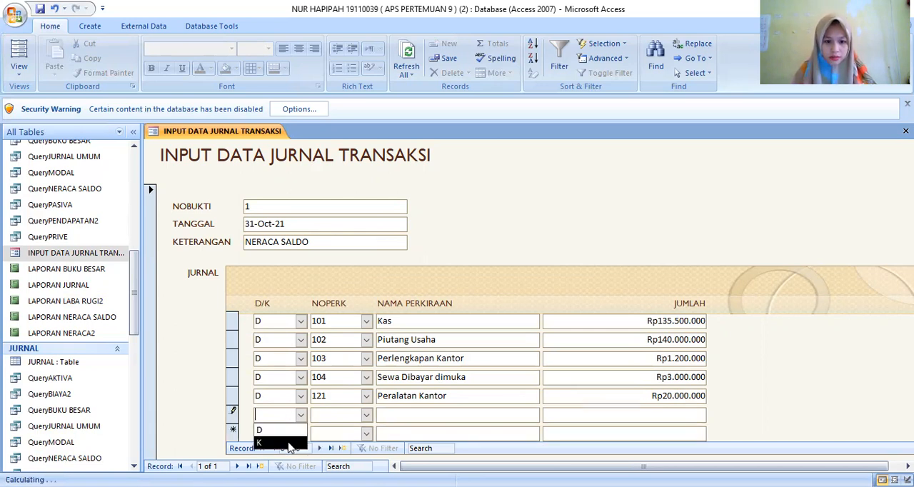
{"action": "left_click", "coordinate": [366, 416]}
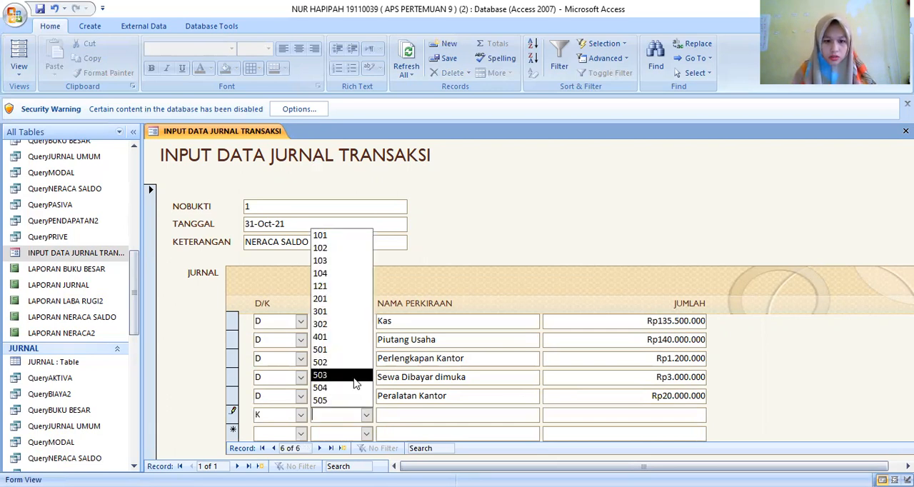
{"action": "left_click", "coordinate": [323, 300]}
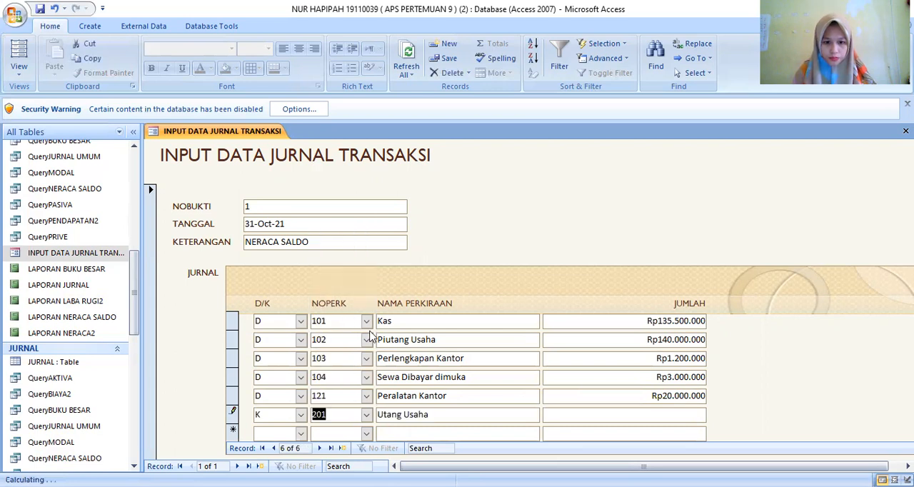
{"action": "left_click", "coordinate": [573, 418]}
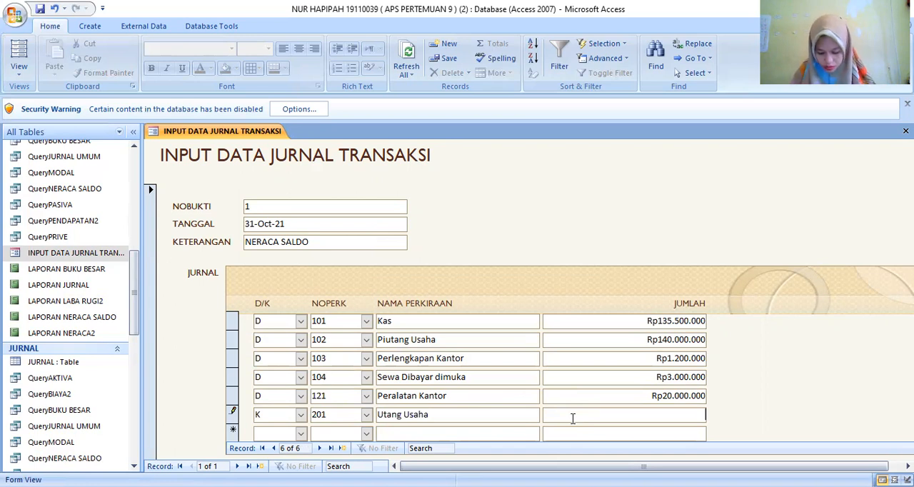
{"action": "type", "text": "13"}
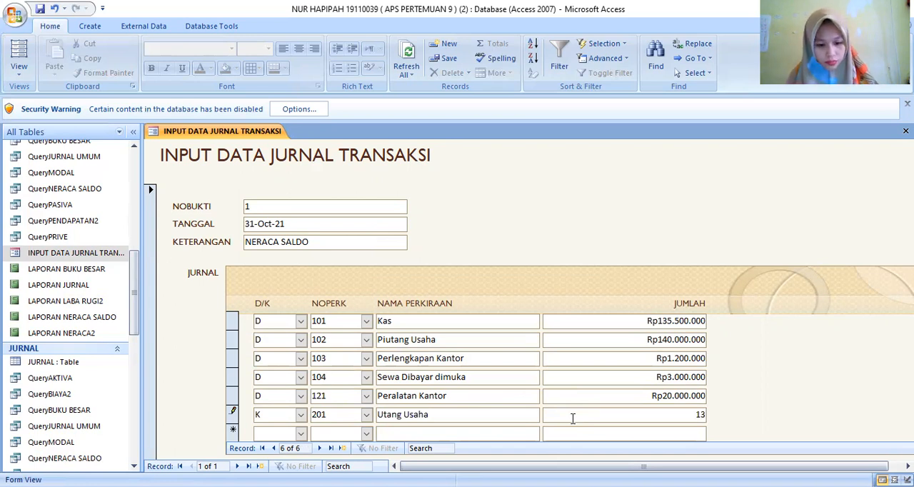
{"action": "type", "text": "700000"}
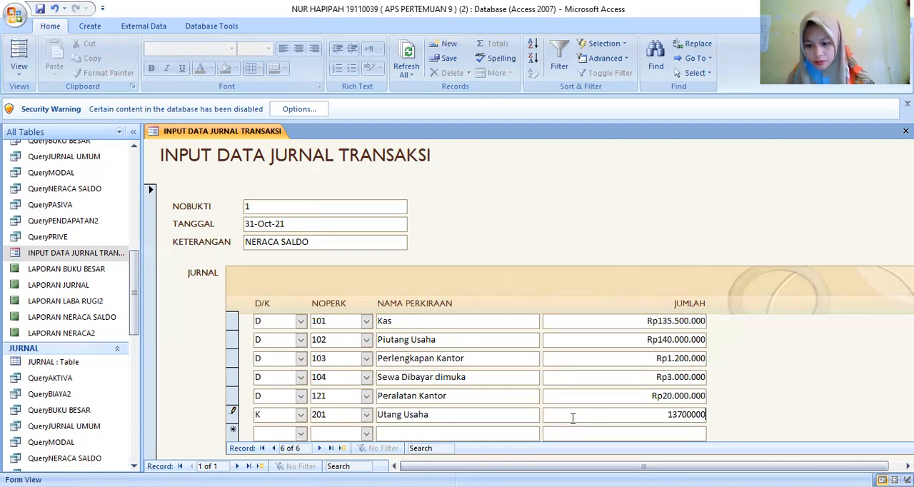
{"action": "key", "text": "Return"}
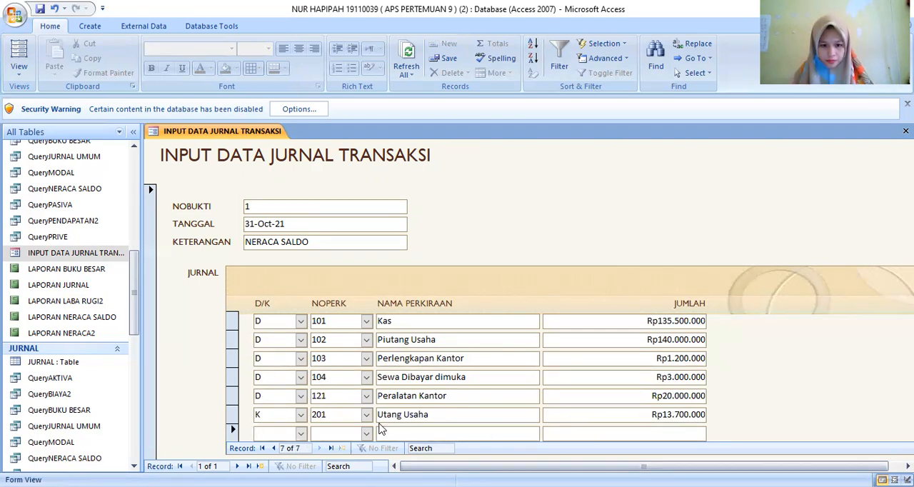
- Add a seventh journal line with D/K set to K, NOPERK 301 and JUMLAH 150000000
{"action": "left_click", "coordinate": [304, 439]}
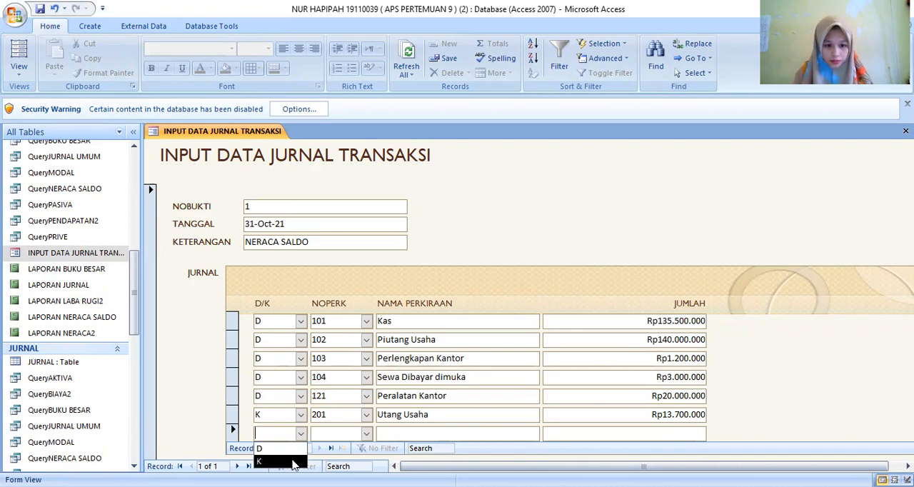
{"action": "left_click", "coordinate": [292, 463]}
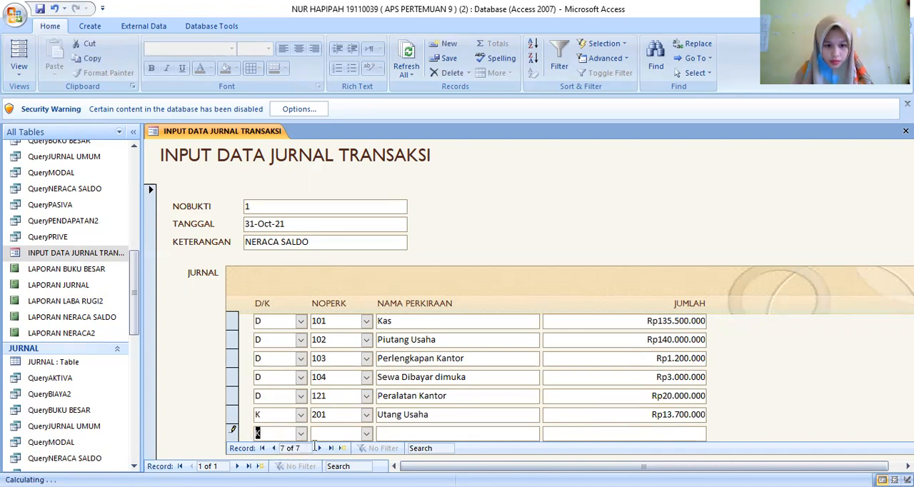
{"action": "left_click", "coordinate": [366, 434]}
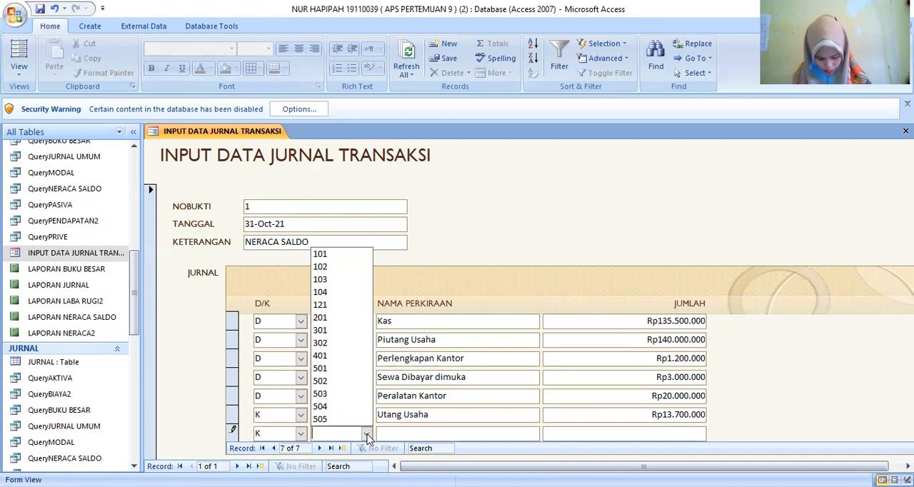
{"action": "left_click", "coordinate": [345, 331]}
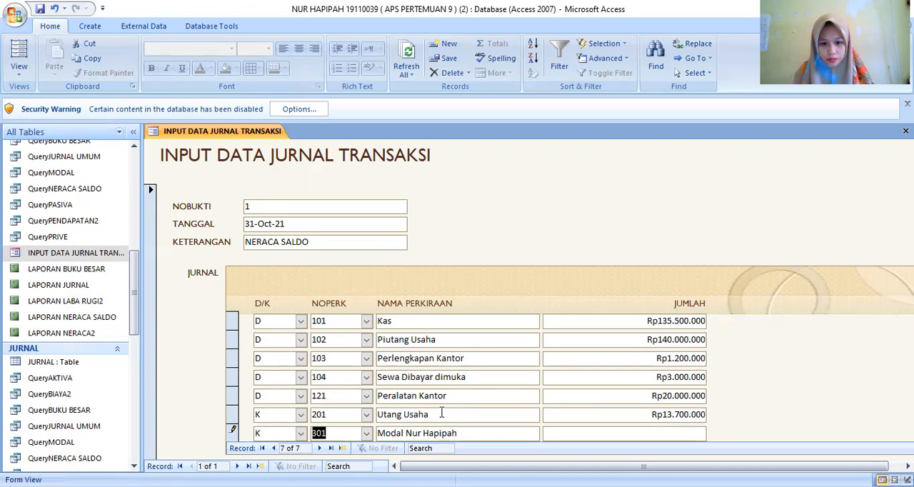
{"action": "left_click", "coordinate": [555, 434]}
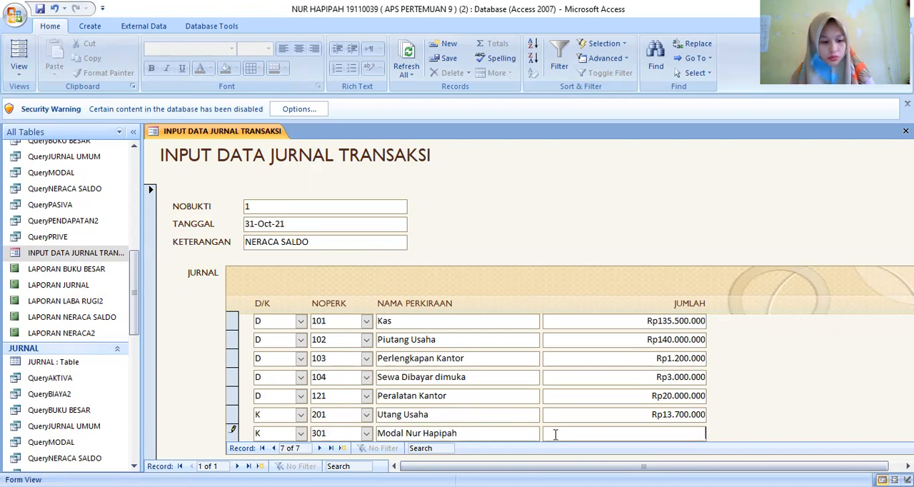
{"action": "type", "text": "50"}
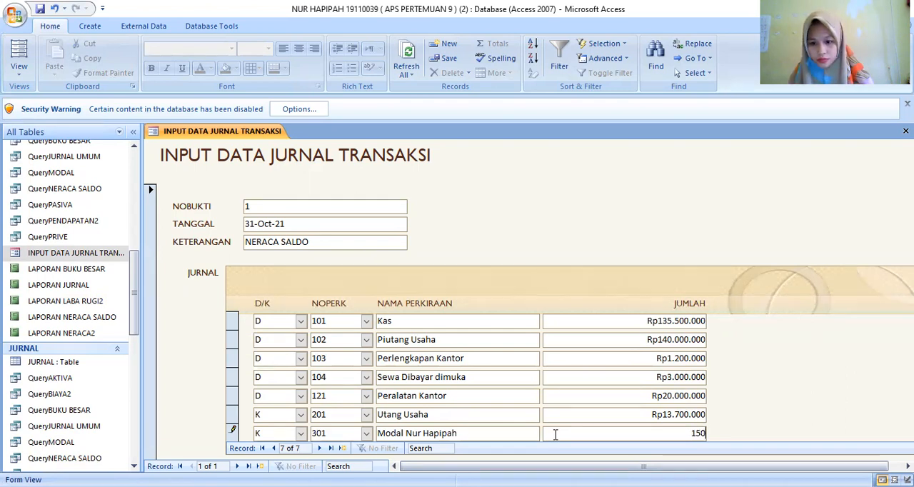
{"action": "type", "text": ".000"}
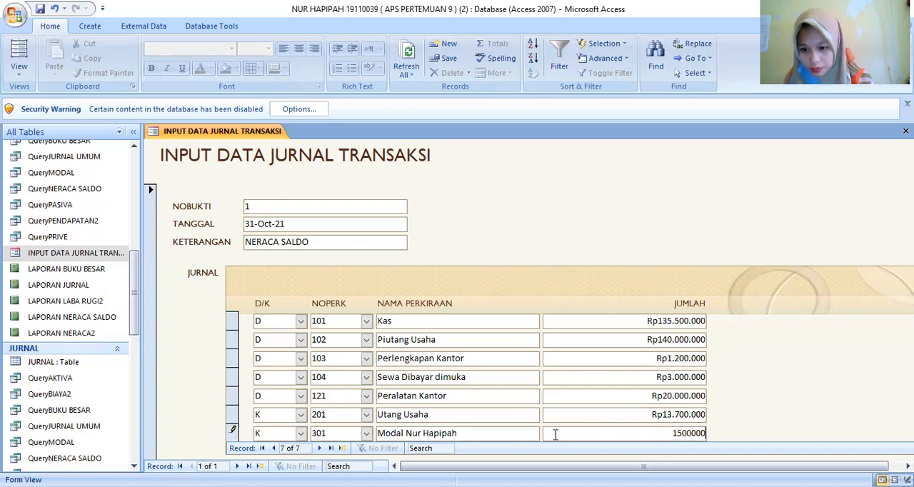
{"action": "type", "text": ".0000"}
{"action": "key", "text": "Return"}
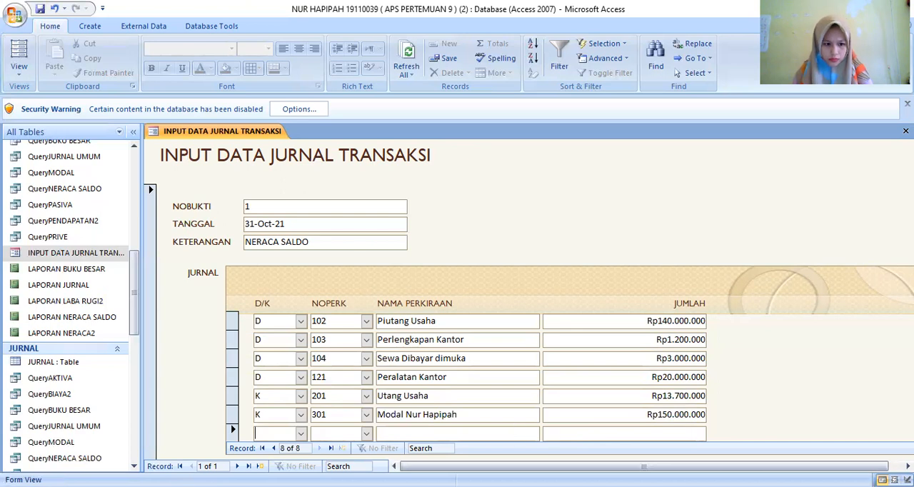
- Add an eighth journal line with D/K set to D, NOPERK 302 and JUMLAH 5000000
{"action": "left_click", "coordinate": [303, 434]}
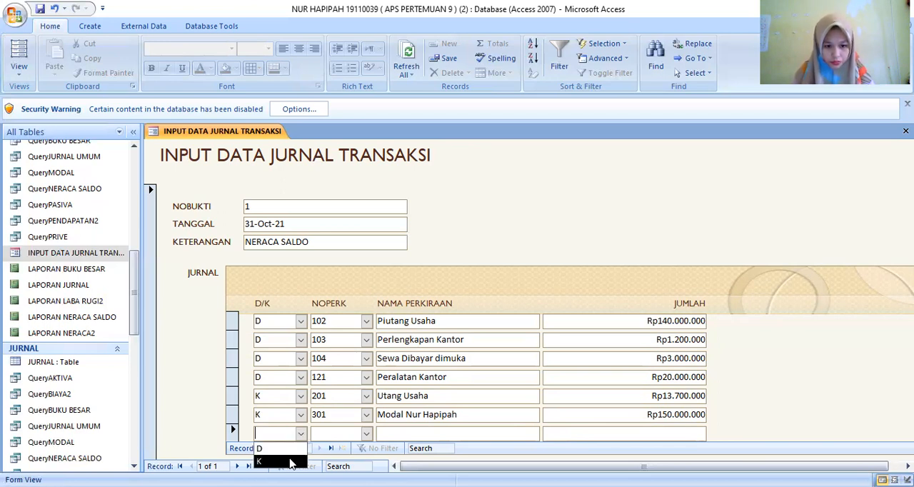
{"action": "left_click", "coordinate": [293, 461]}
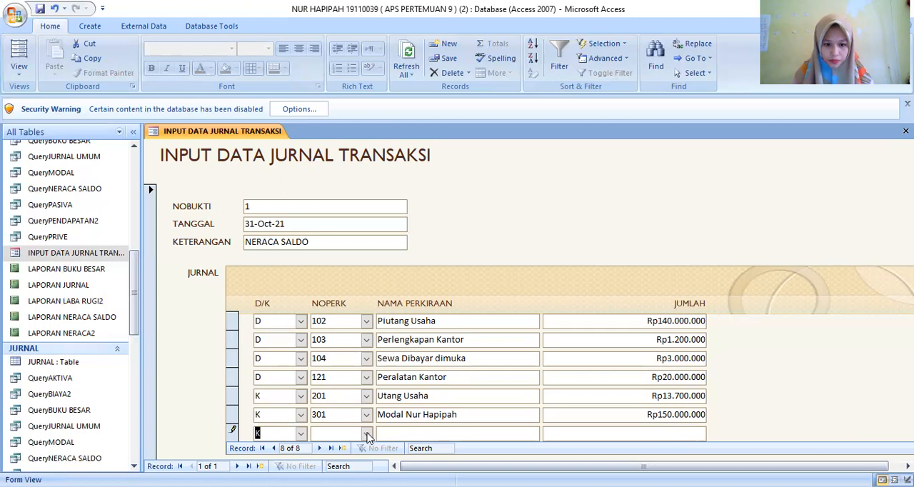
{"action": "left_click", "coordinate": [367, 434]}
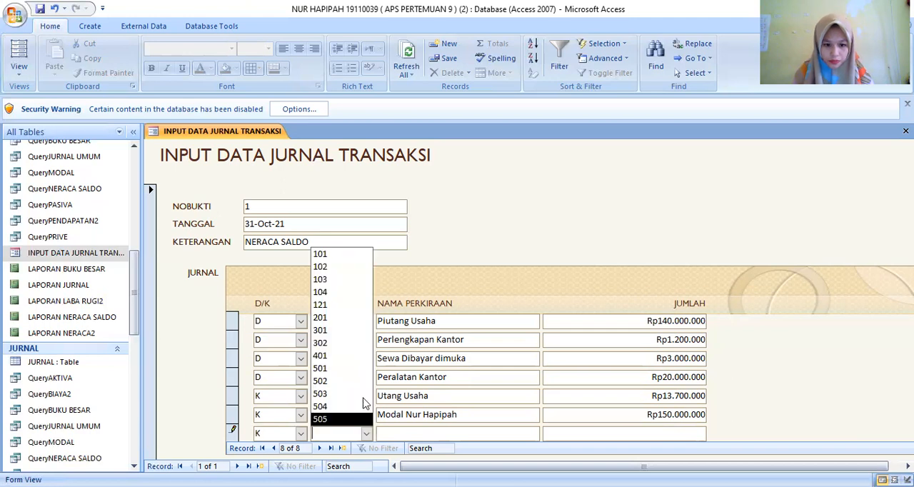
{"action": "left_click", "coordinate": [320, 343]}
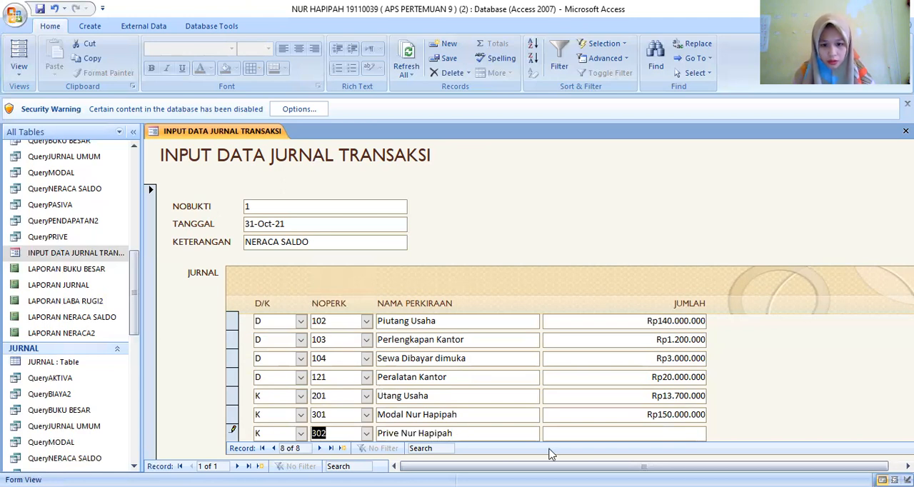
{"action": "left_click", "coordinate": [572, 436]}
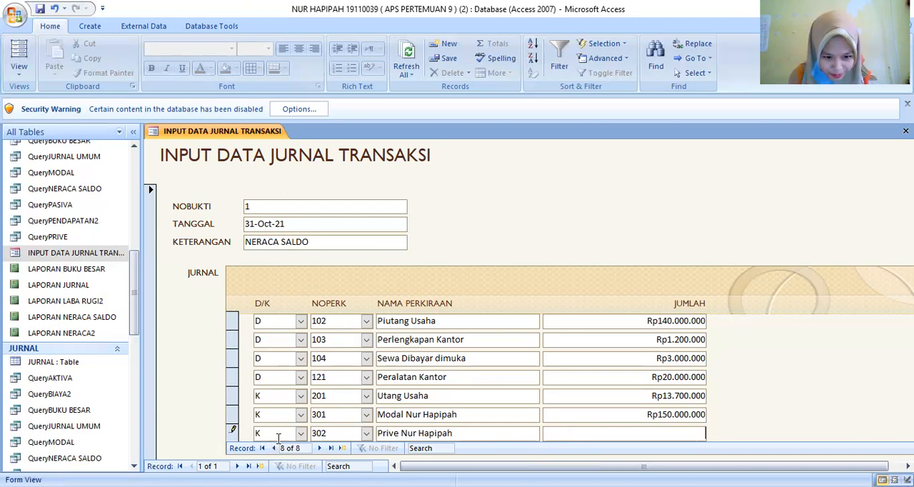
{"action": "left_click", "coordinate": [301, 438]}
{"action": "left_click", "coordinate": [275, 446]}
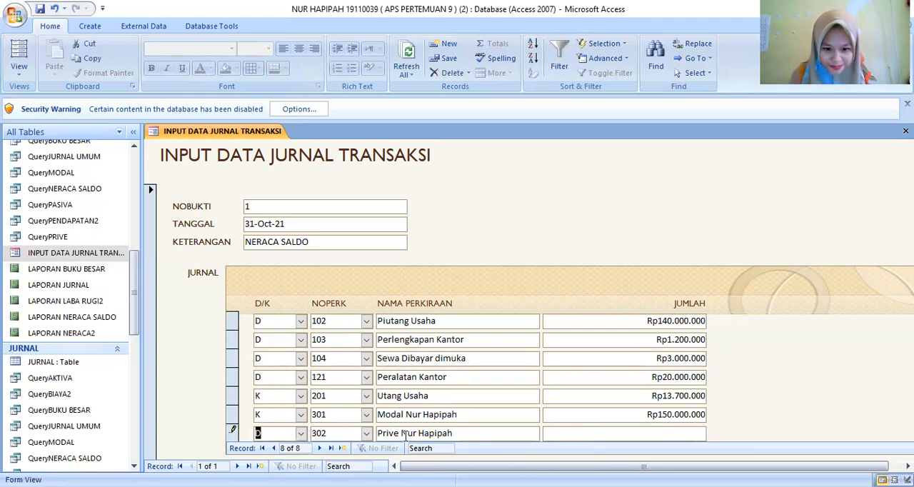
{"action": "left_click", "coordinate": [552, 435]}
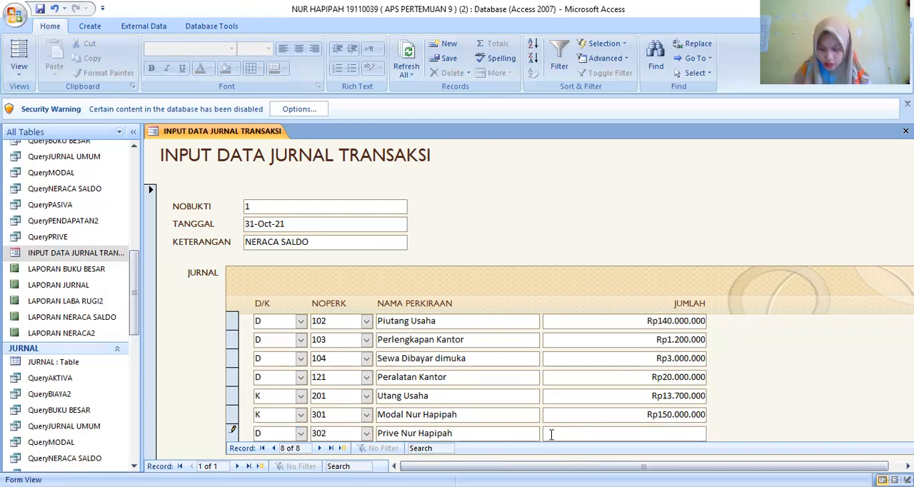
{"action": "type", "text": "5."}
{"action": "type", "text": "000."}
{"action": "type", "text": "000000"}
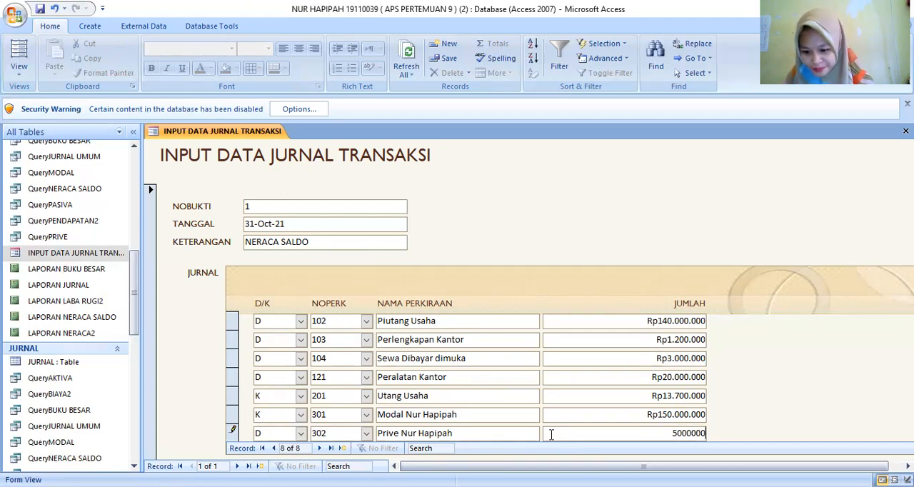
{"action": "key", "text": "Tab"}
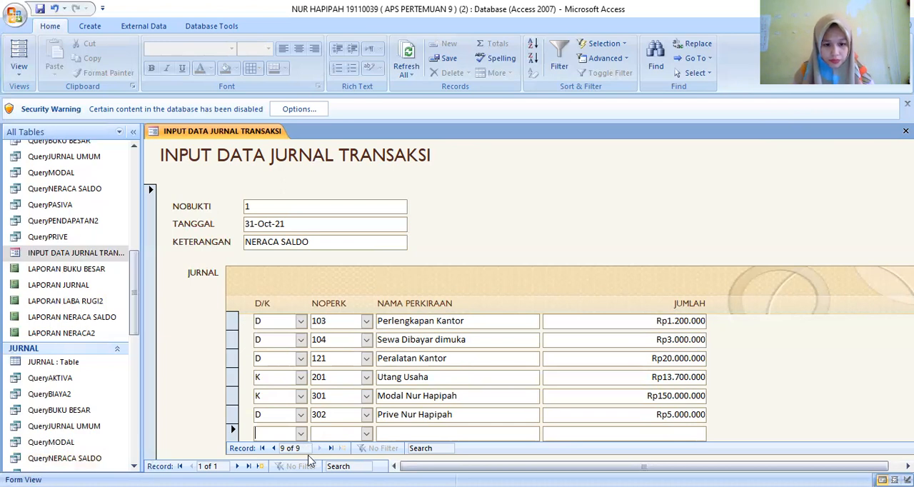
- Add a ninth journal line with D/K set to K, NOPERK 401 and JUMLAH 26500000
{"action": "left_click", "coordinate": [301, 435]}
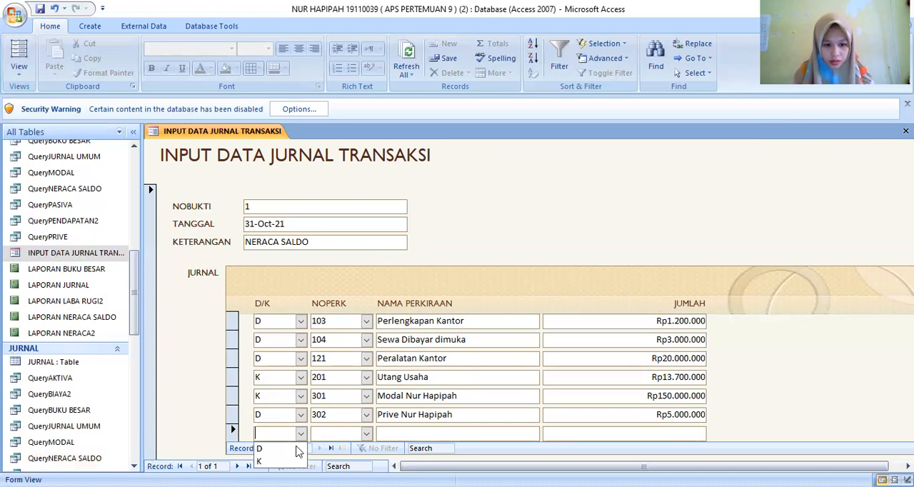
{"action": "left_click", "coordinate": [275, 461]}
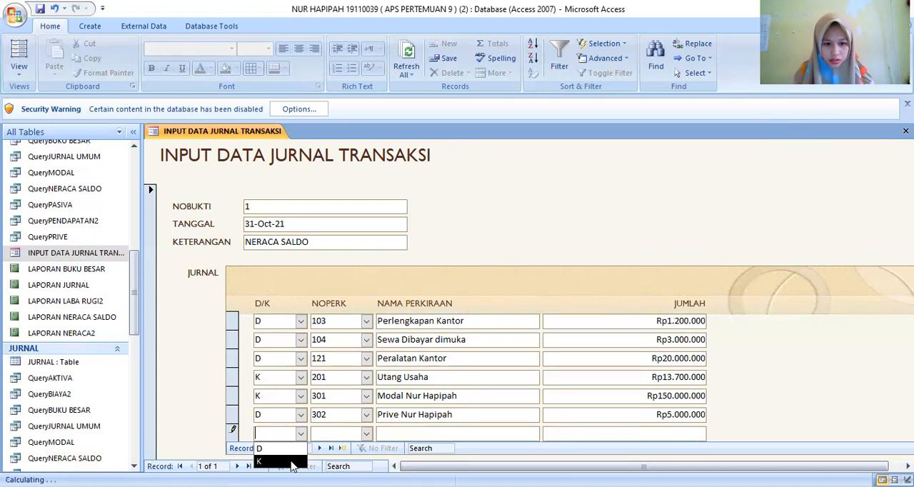
{"action": "left_click", "coordinate": [367, 434]}
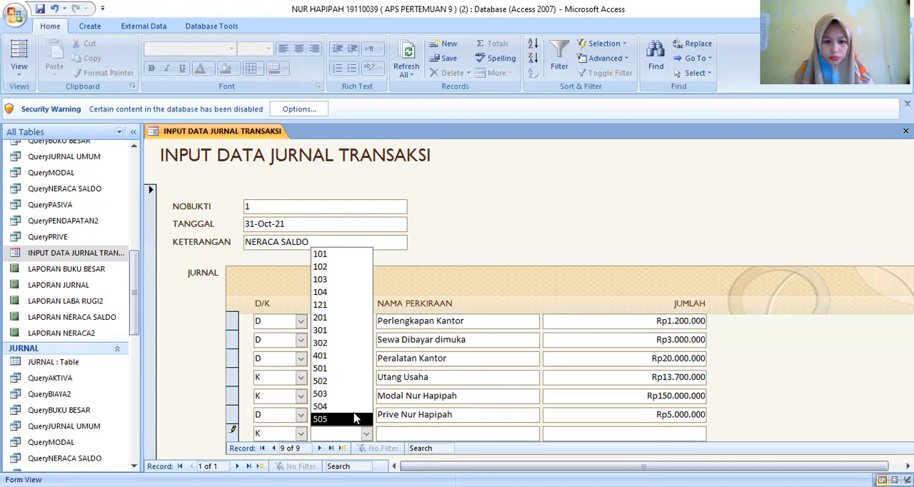
{"action": "left_click", "coordinate": [333, 357]}
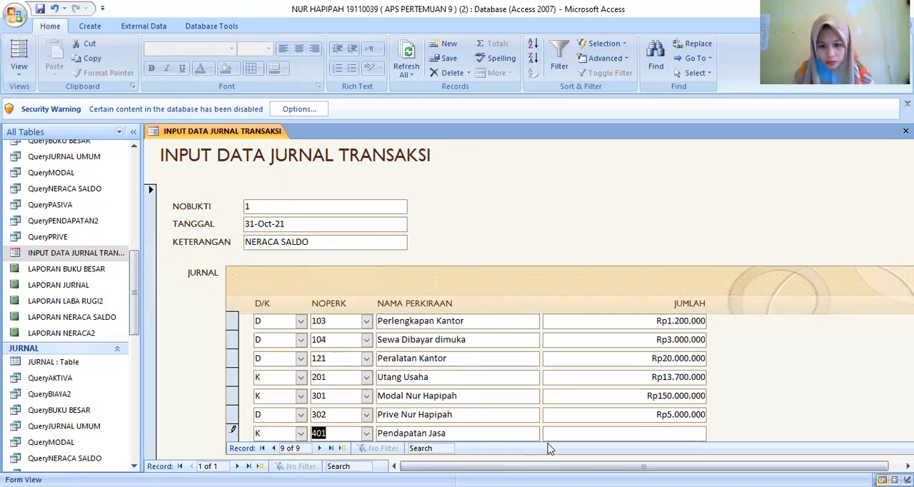
{"action": "left_click", "coordinate": [574, 432]}
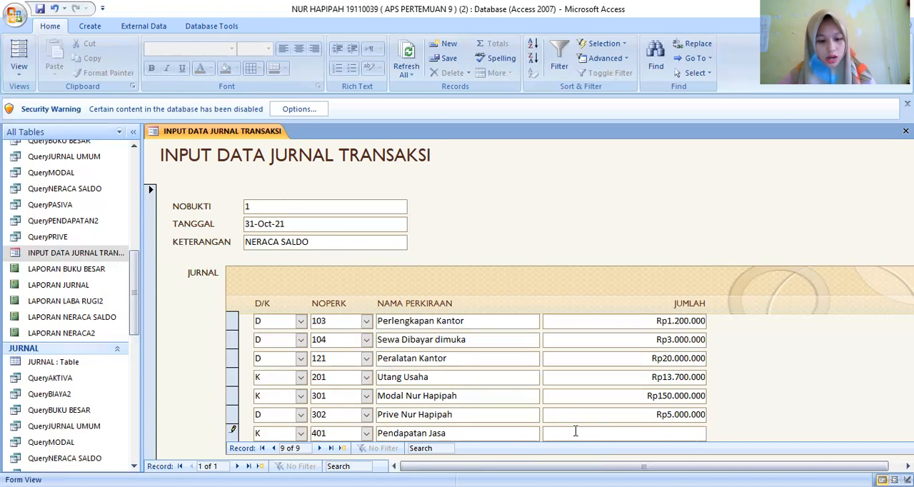
{"action": "type", "text": "2"}
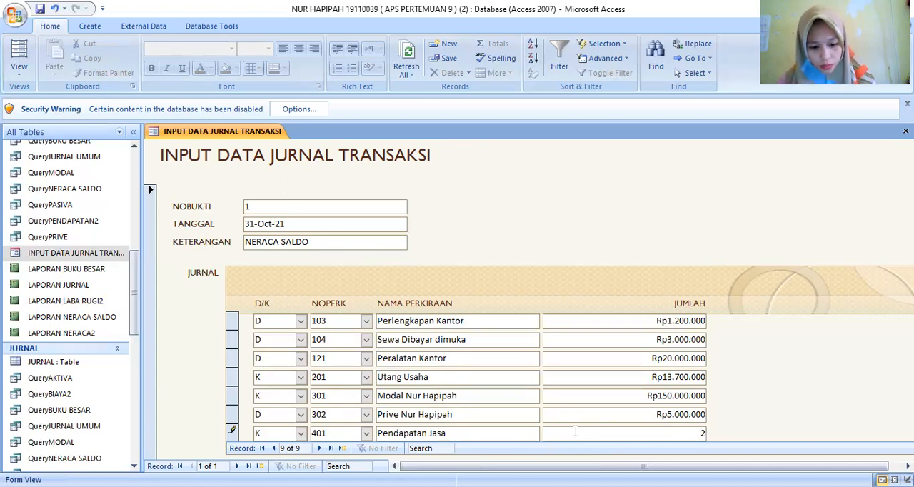
{"action": "type", "text": "6500"}
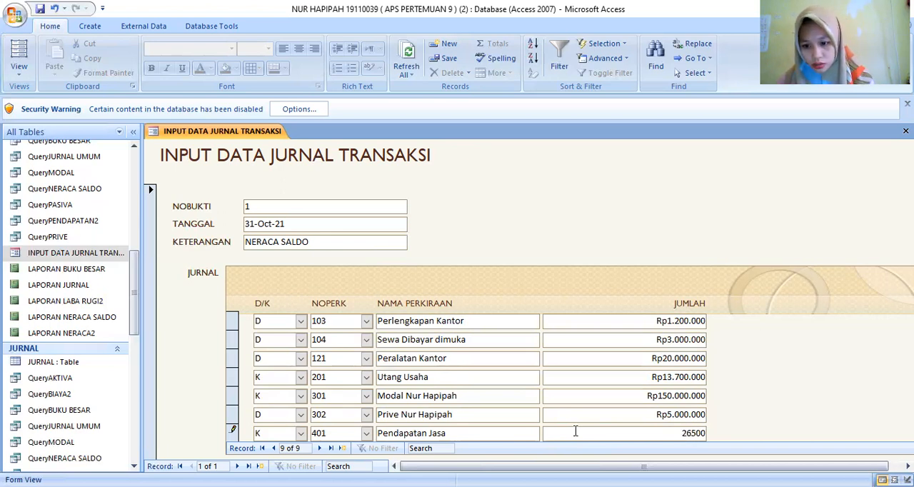
{"action": "type", "text": "000"}
{"action": "key", "text": "Return"}
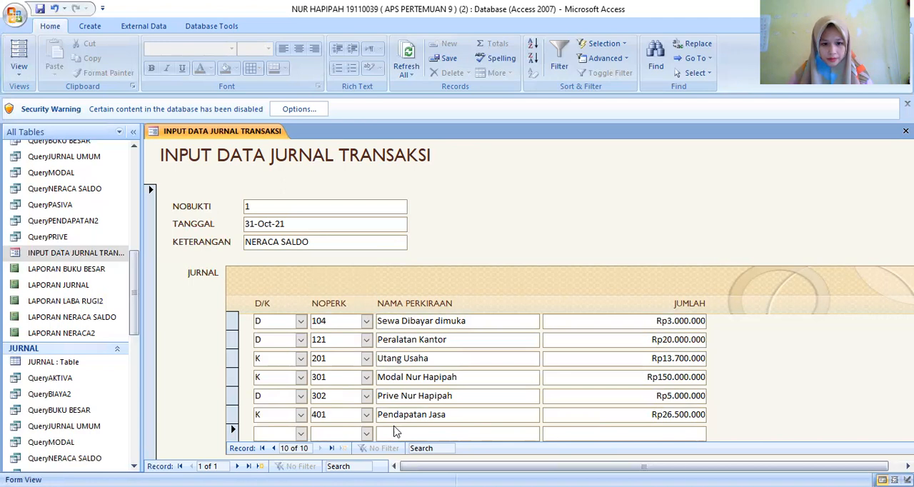
- Add a tenth journal line with D/K set to D, NOPERK 501 and JUMLAH 9000000
{"action": "left_click", "coordinate": [301, 437]}
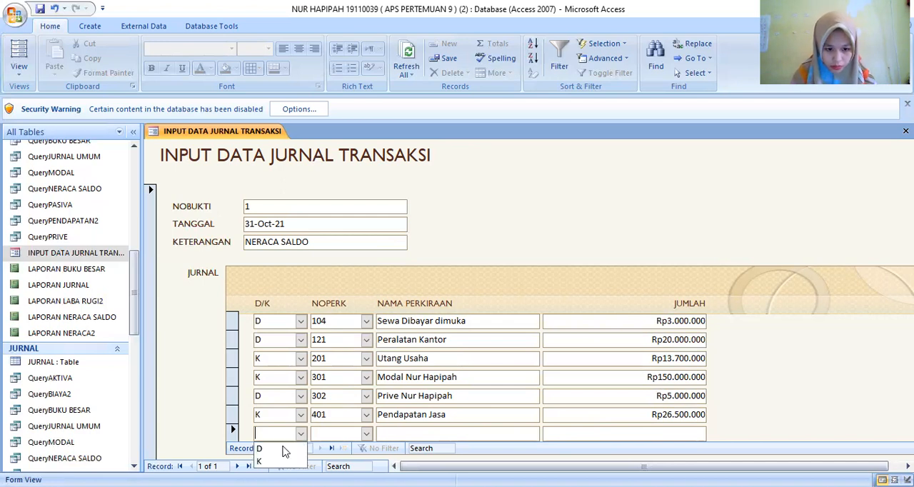
{"action": "left_click", "coordinate": [275, 445]}
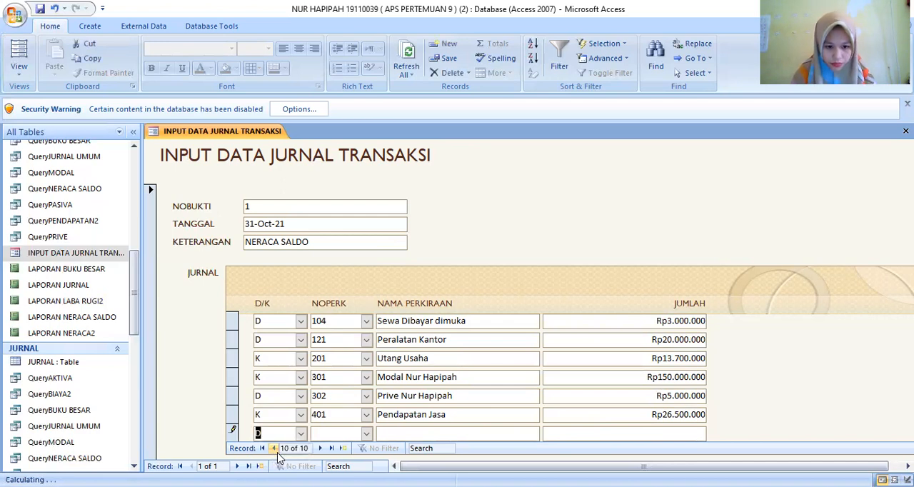
{"action": "left_click", "coordinate": [366, 434]}
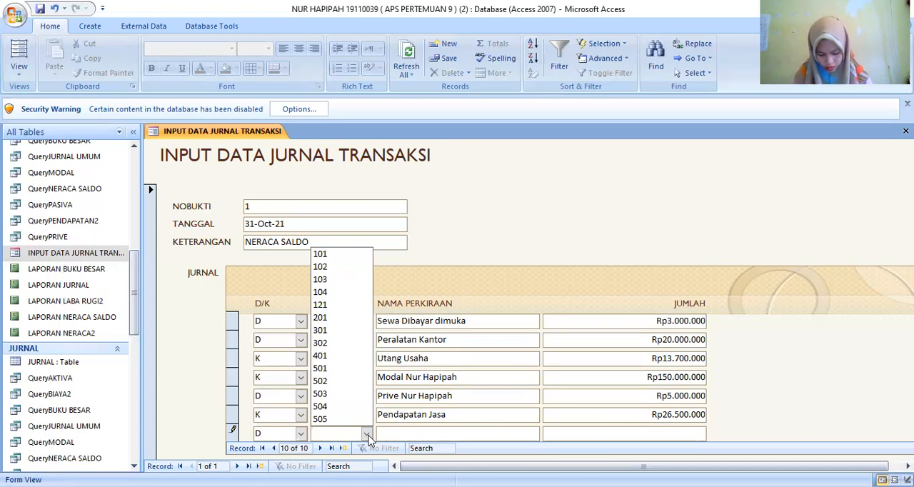
{"action": "left_click", "coordinate": [331, 368]}
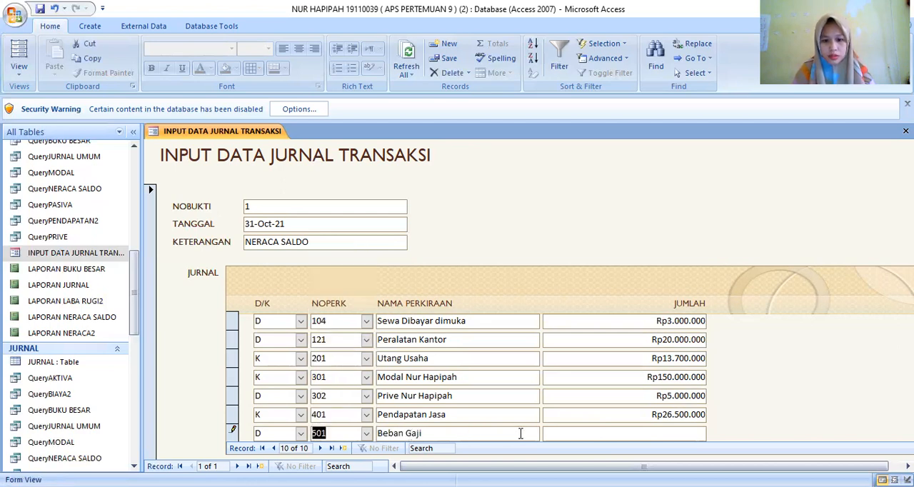
{"action": "left_click", "coordinate": [556, 433]}
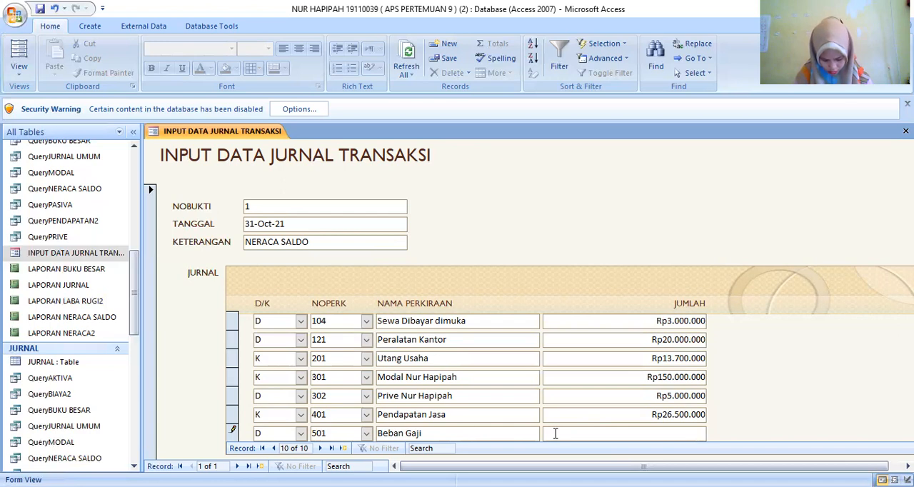
{"action": "type", "text": "900"}
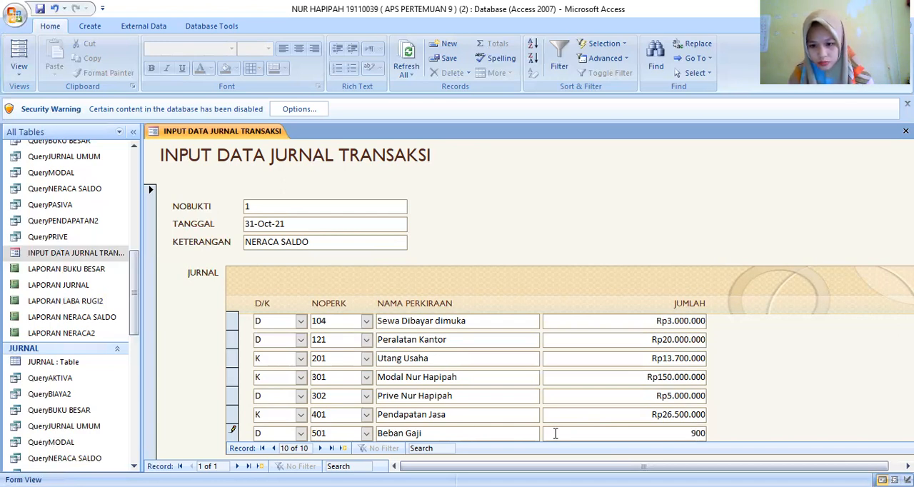
{"action": "type", "text": "0000"}
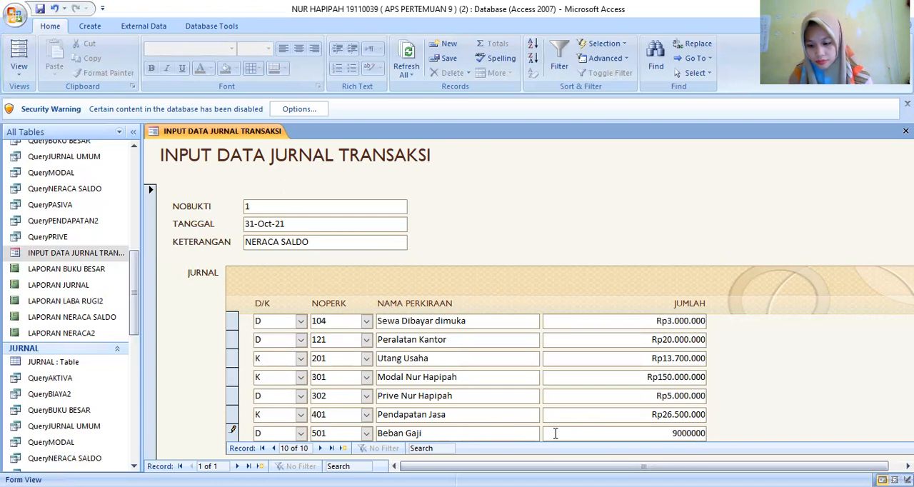
{"action": "key", "text": "Return"}
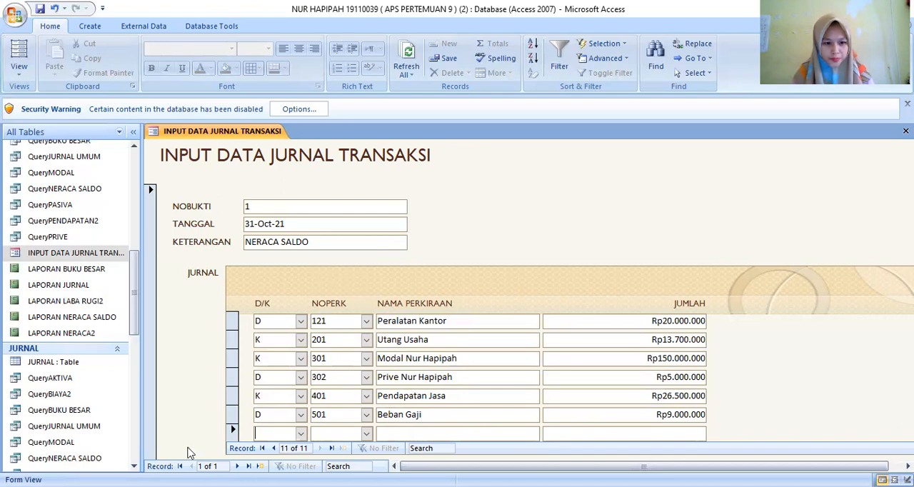
- Add an eleventh journal line with D/K set to D, NOPERK 502 and JUMLAH 900000
{"action": "left_click", "coordinate": [300, 435]}
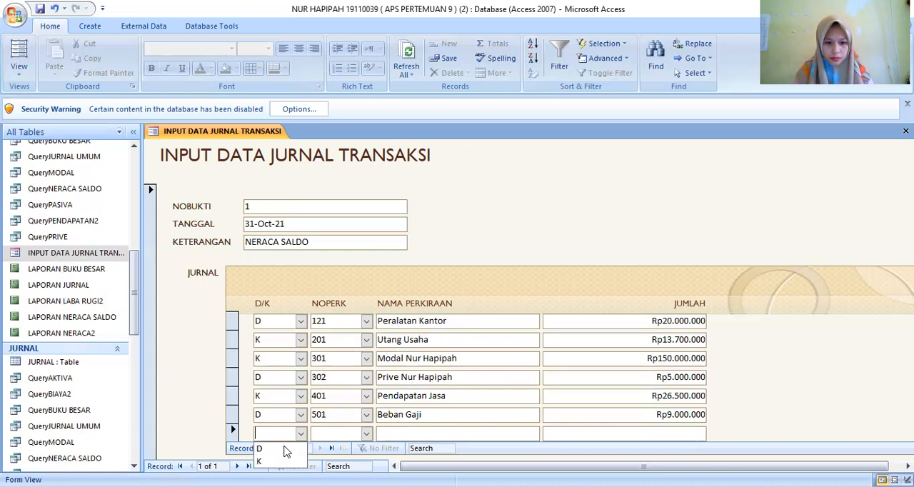
{"action": "left_click", "coordinate": [289, 444]}
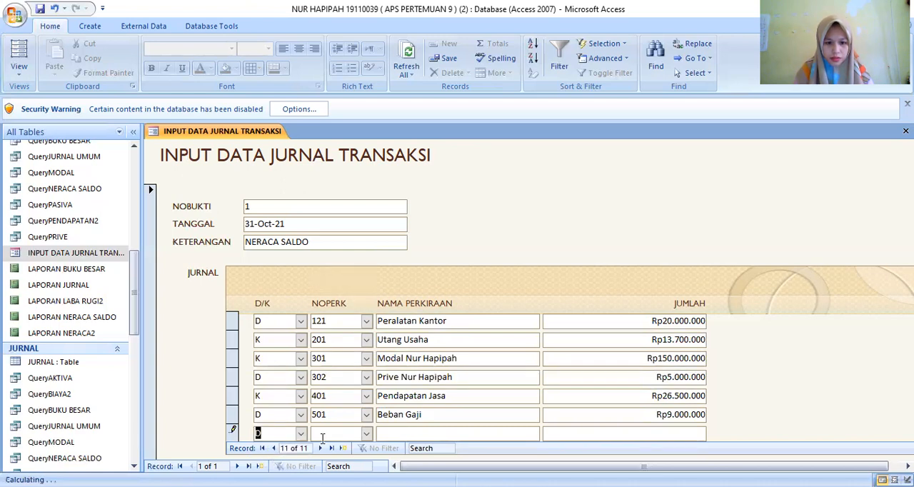
{"action": "left_click", "coordinate": [368, 435]}
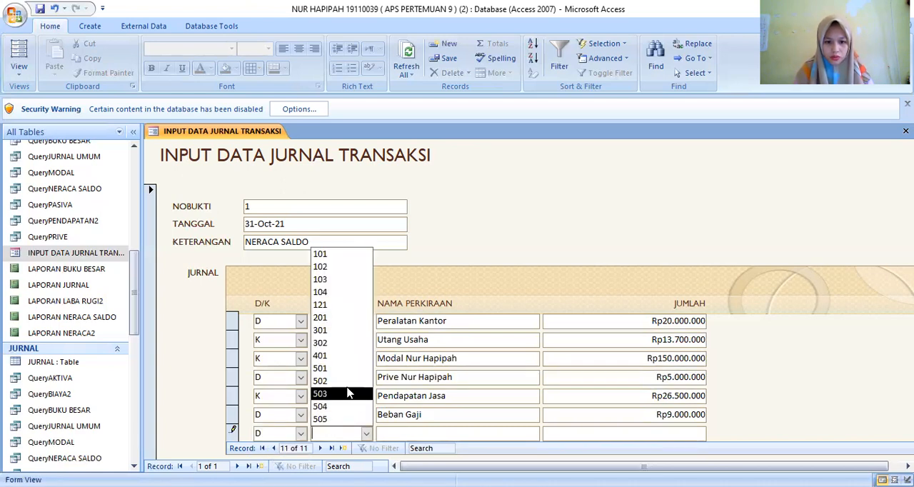
{"action": "left_click", "coordinate": [339, 383]}
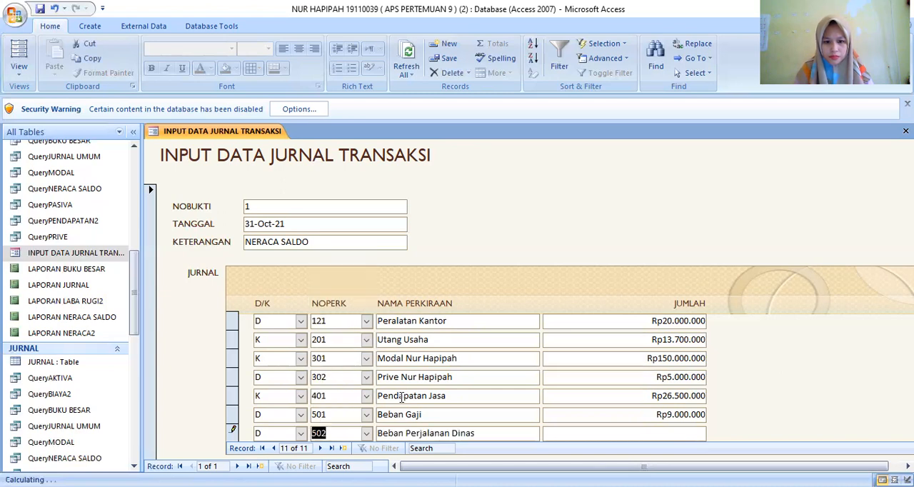
{"action": "left_click", "coordinate": [564, 432]}
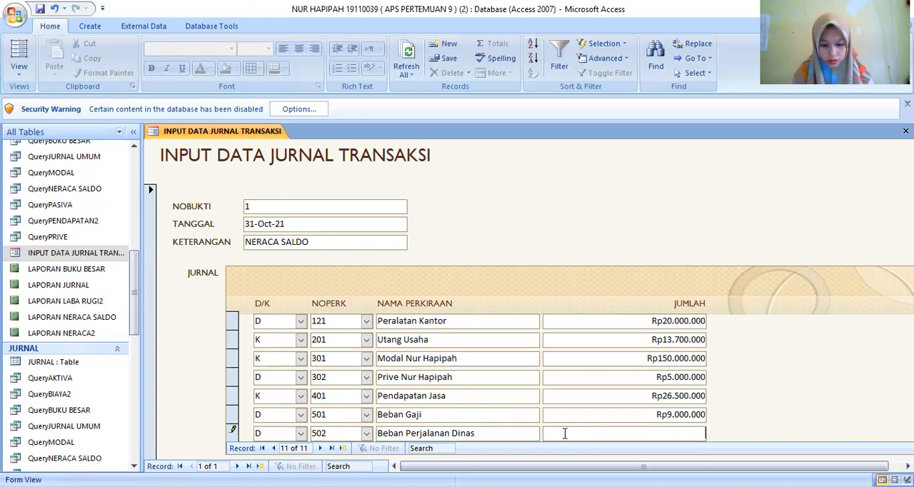
{"action": "type", "text": "900000"}
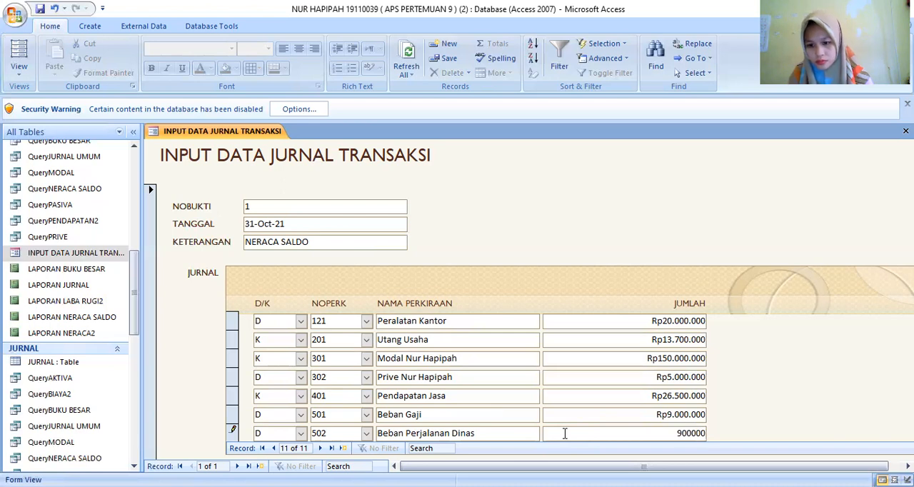
{"action": "key", "text": "Return"}
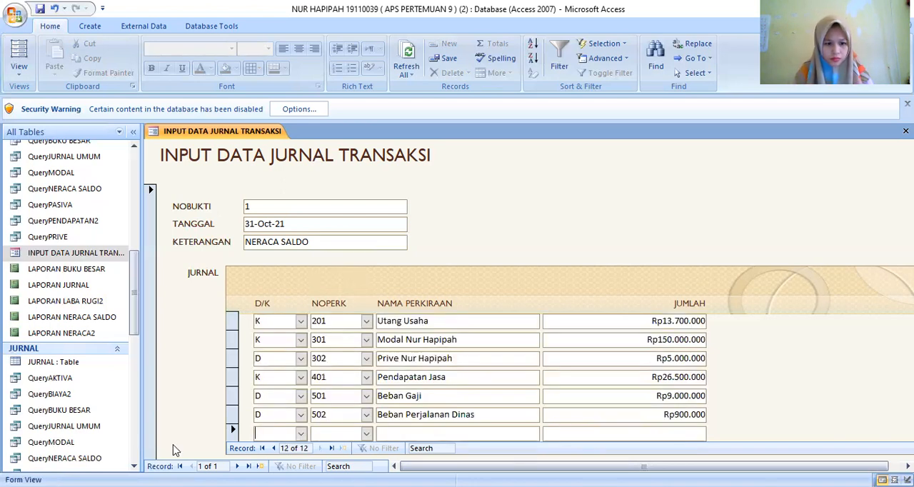
- Add a twelfth journal line with D/K set to D, NOPERK 503 and JUMLAH 600000
{"action": "left_click", "coordinate": [301, 436]}
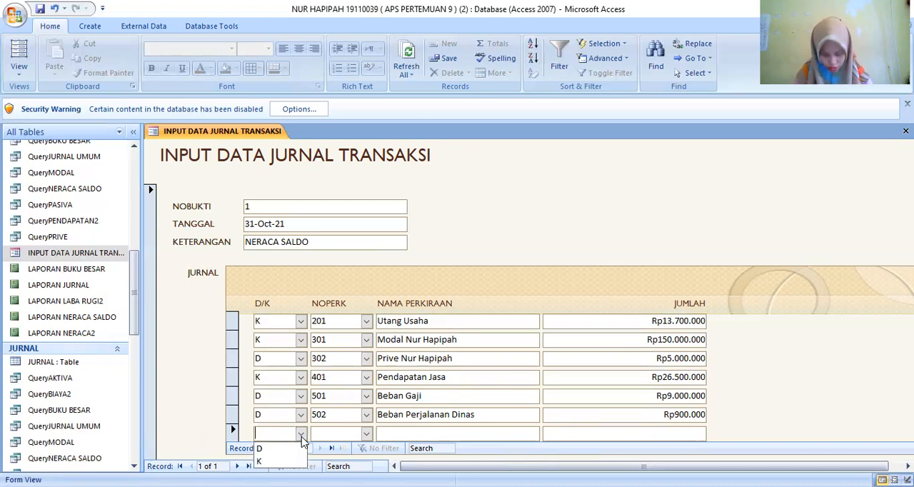
{"action": "left_click", "coordinate": [282, 448]}
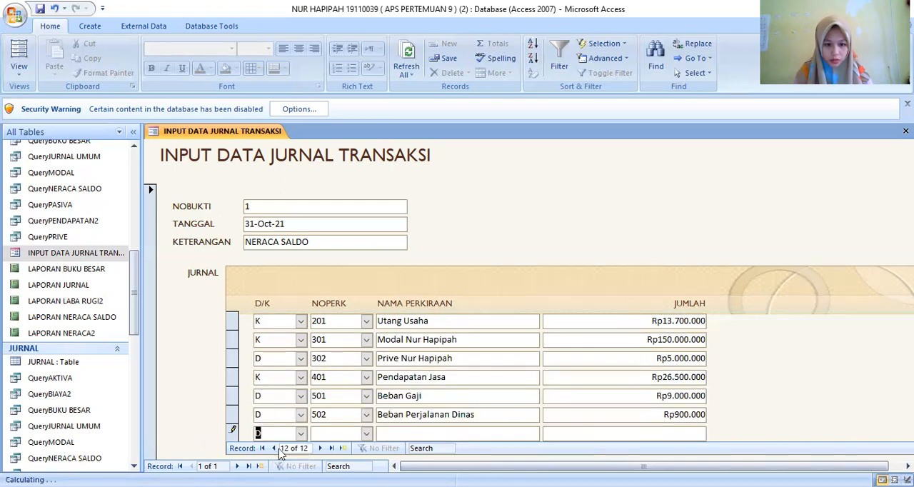
{"action": "left_click", "coordinate": [367, 436]}
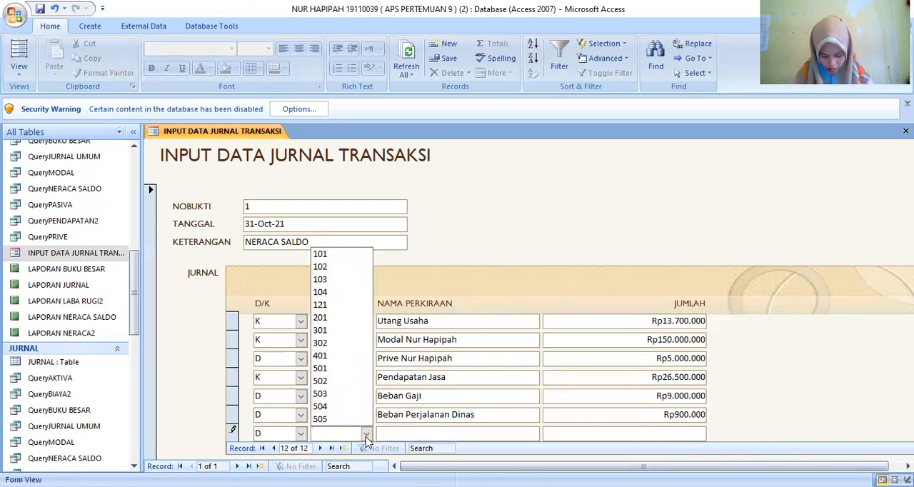
{"action": "left_click", "coordinate": [337, 394]}
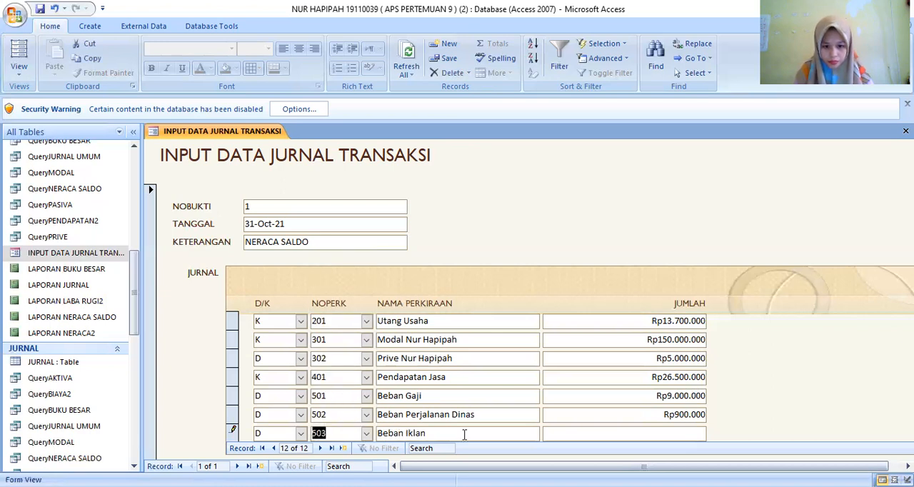
{"action": "left_click", "coordinate": [567, 434]}
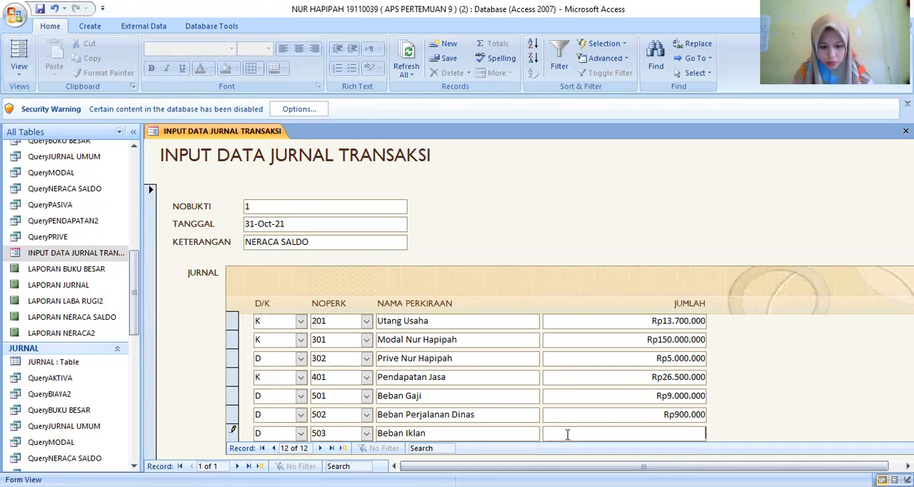
{"action": "type", "text": "600"}
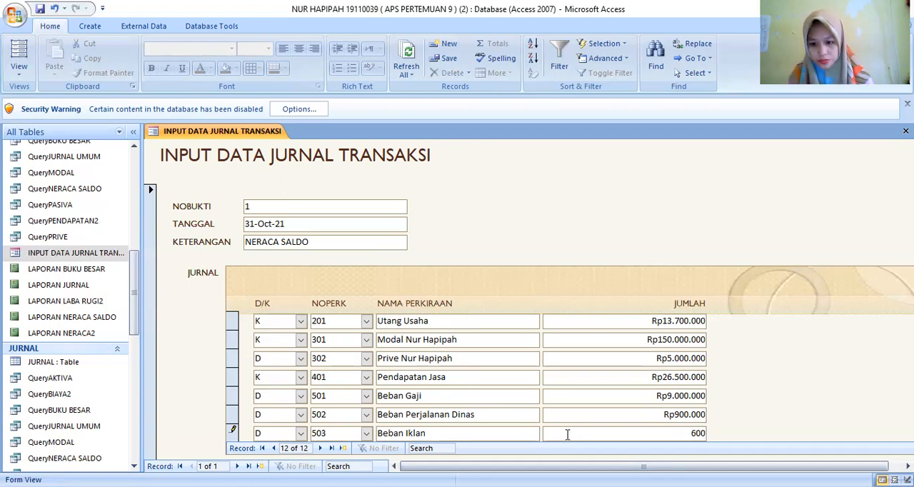
{"action": "type", "text": ".000"}
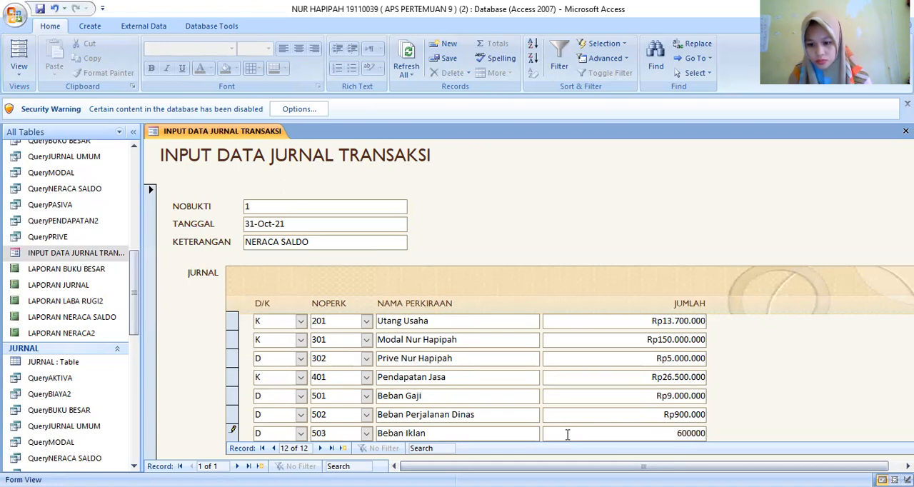
{"action": "key", "text": "Return"}
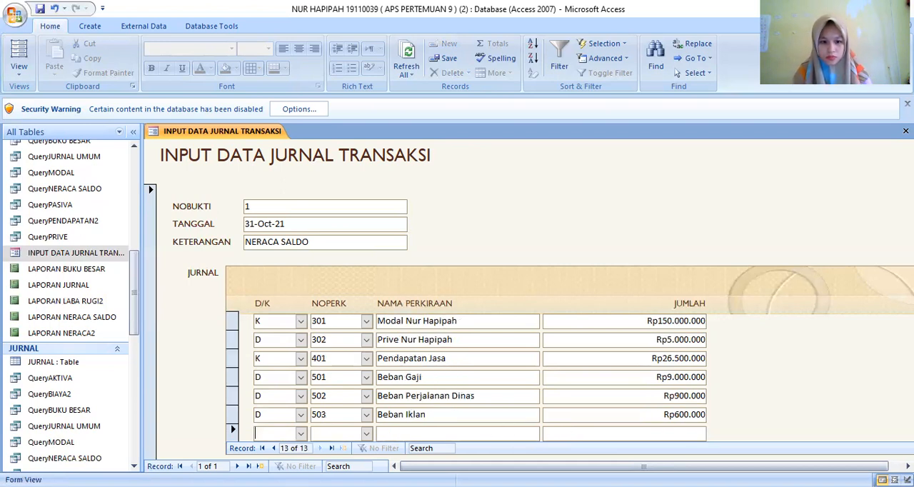
- Add a thirteenth journal line with D/K set to D, NOPERK 504 and JUMLAH 400000
{"action": "left_click", "coordinate": [301, 433]}
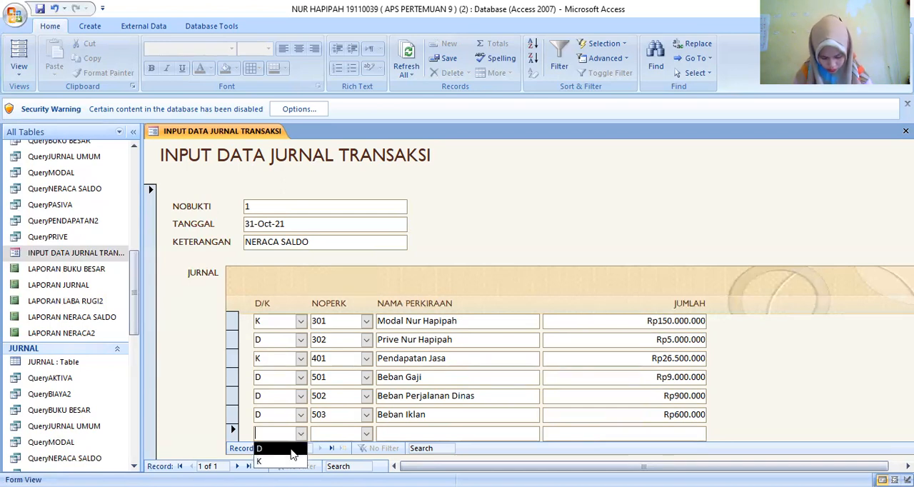
{"action": "left_click", "coordinate": [290, 451]}
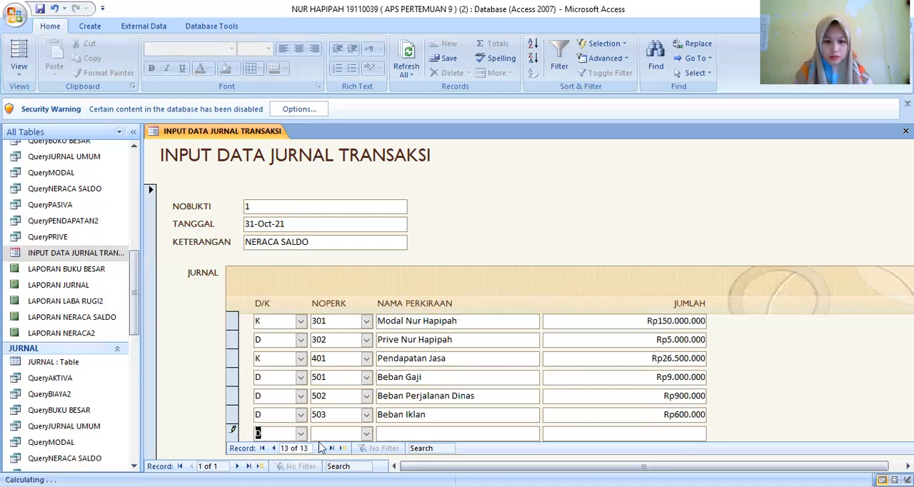
{"action": "left_click", "coordinate": [369, 434]}
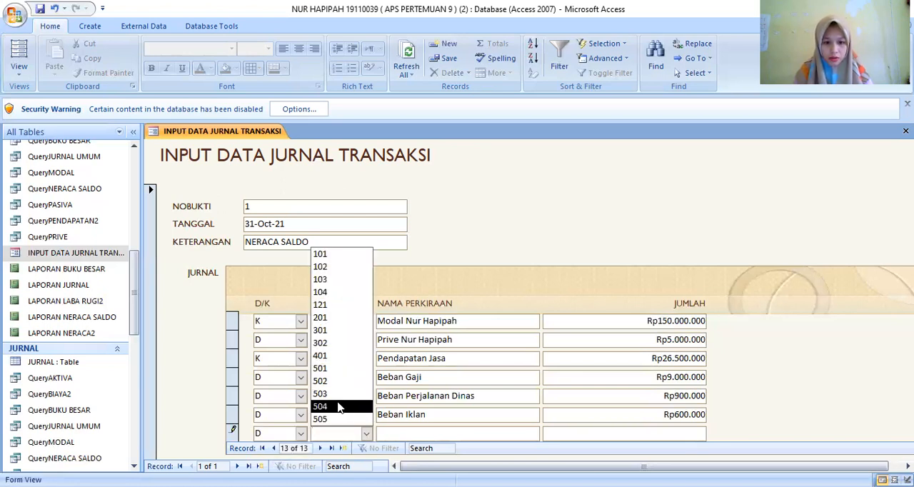
{"action": "left_click", "coordinate": [340, 407]}
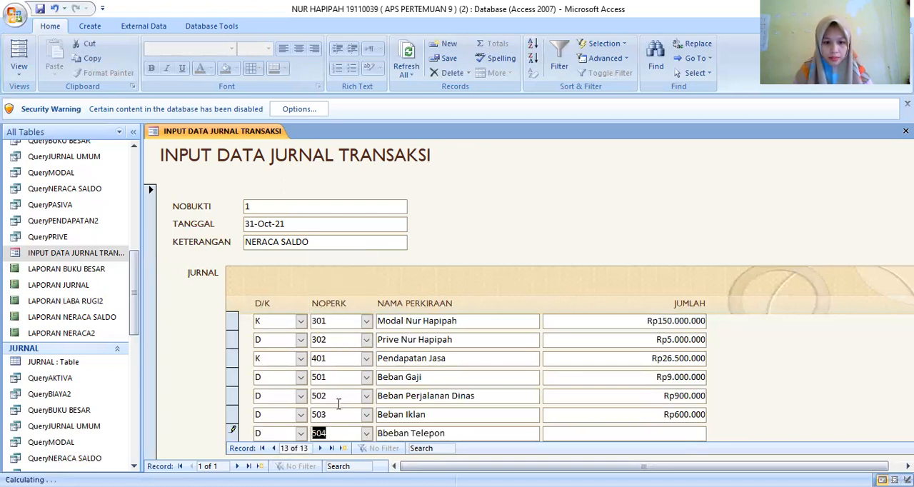
{"action": "left_click", "coordinate": [561, 432]}
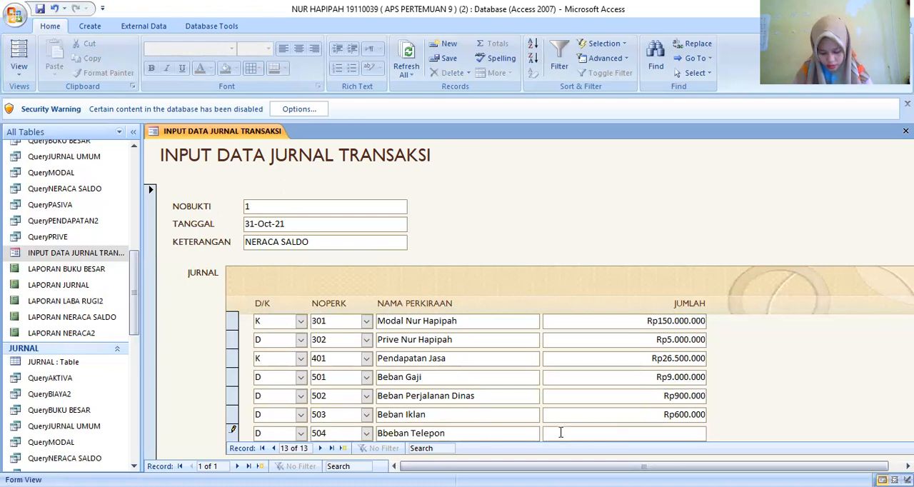
{"action": "type", "text": "400000"}
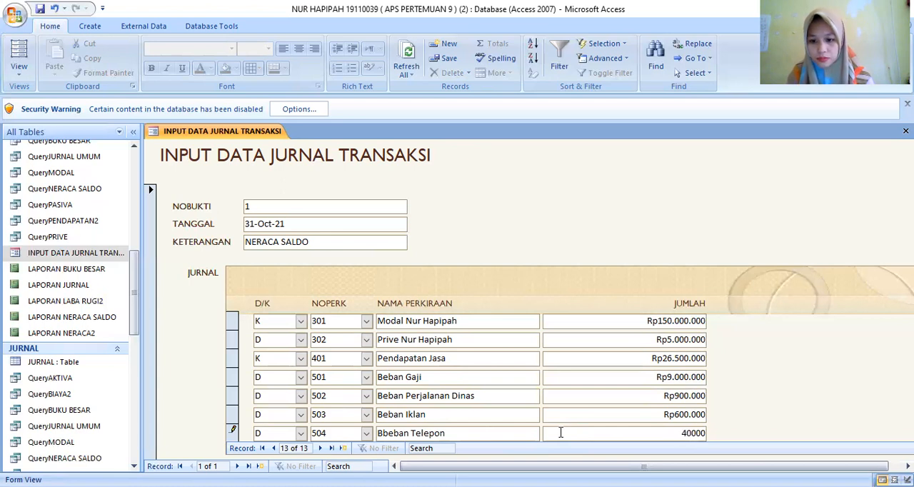
{"action": "key", "text": "Return"}
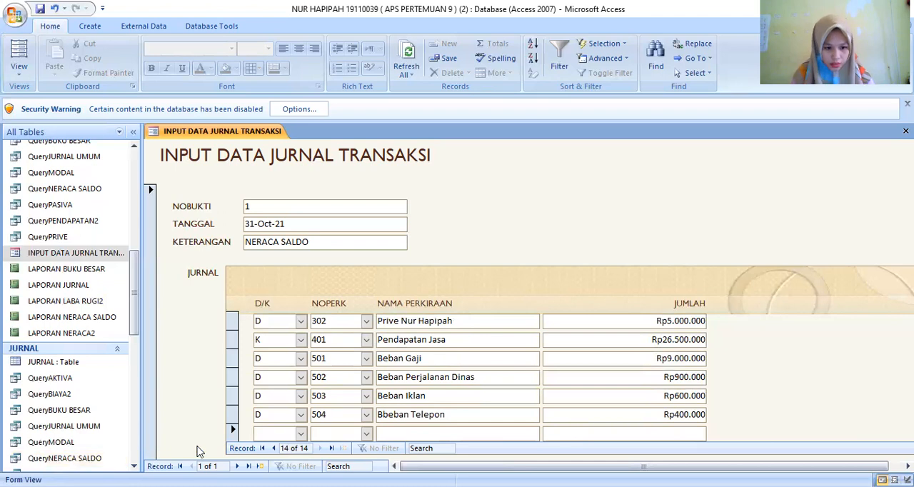
- Add a fourteenth journal line with D/K set to D, NOPERK 505 and JUMLAH 600000
{"action": "left_click", "coordinate": [301, 441]}
{"action": "left_click", "coordinate": [289, 460]}
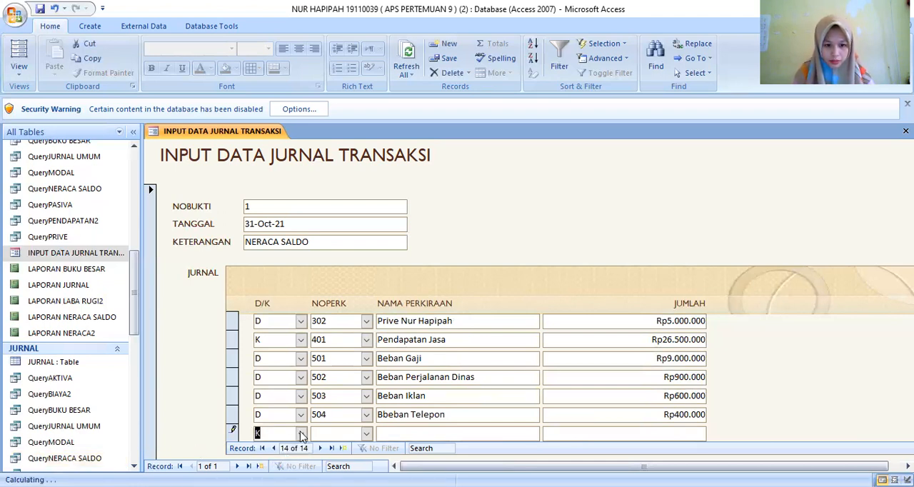
{"action": "left_click", "coordinate": [302, 435]}
{"action": "left_click", "coordinate": [291, 449]}
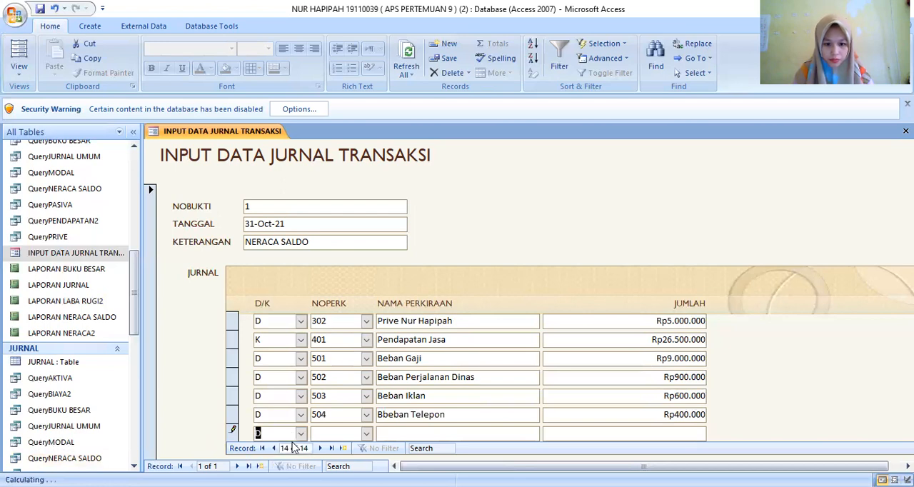
{"action": "left_click", "coordinate": [367, 437]}
{"action": "left_click", "coordinate": [322, 425]}
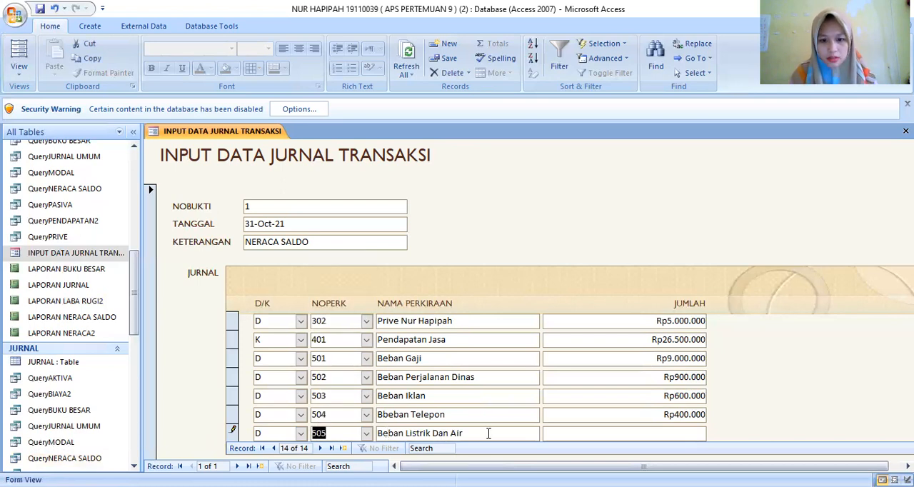
{"action": "left_click", "coordinate": [560, 435]}
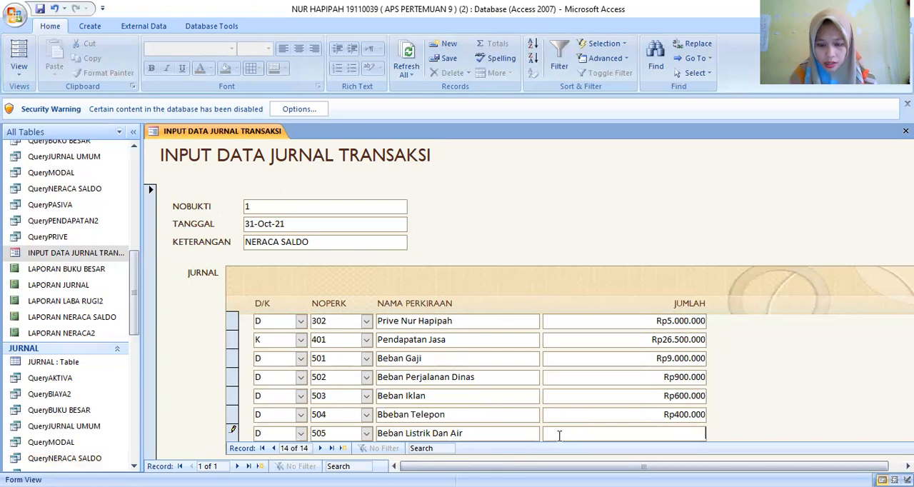
{"action": "type", "text": "60"}
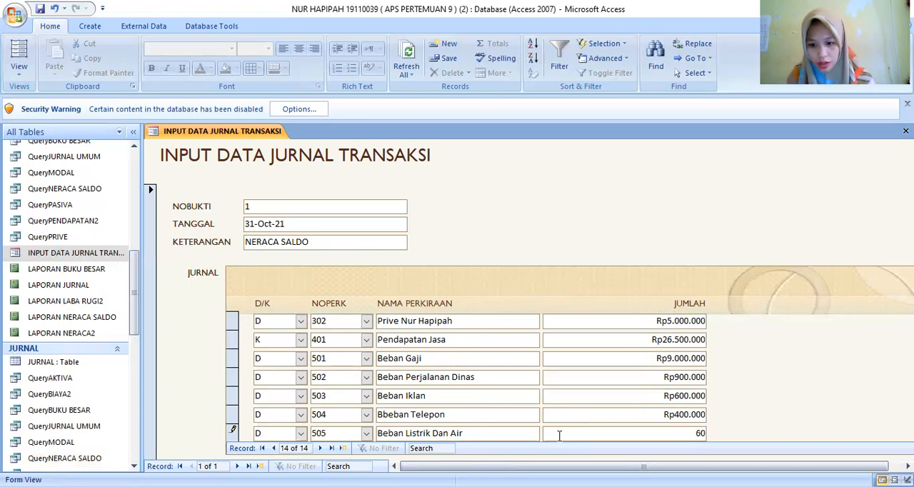
{"action": "type", "text": "0.000000"}
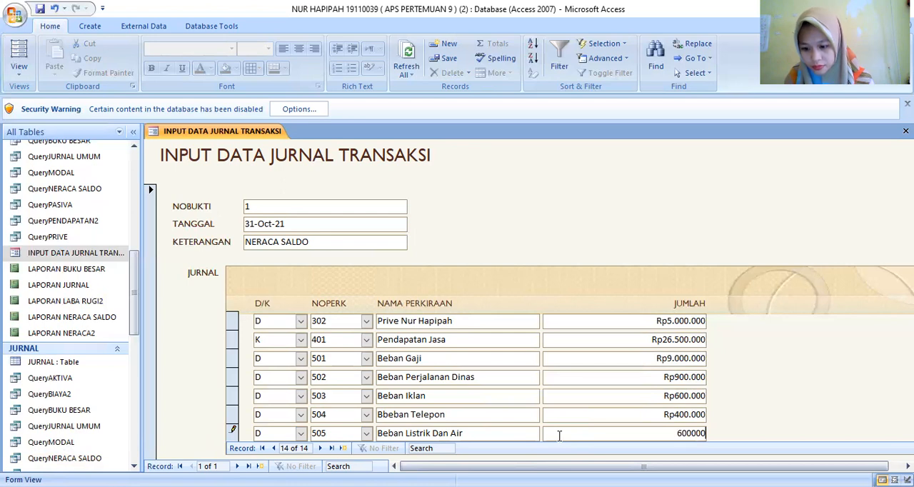
{"action": "key", "text": "Return"}
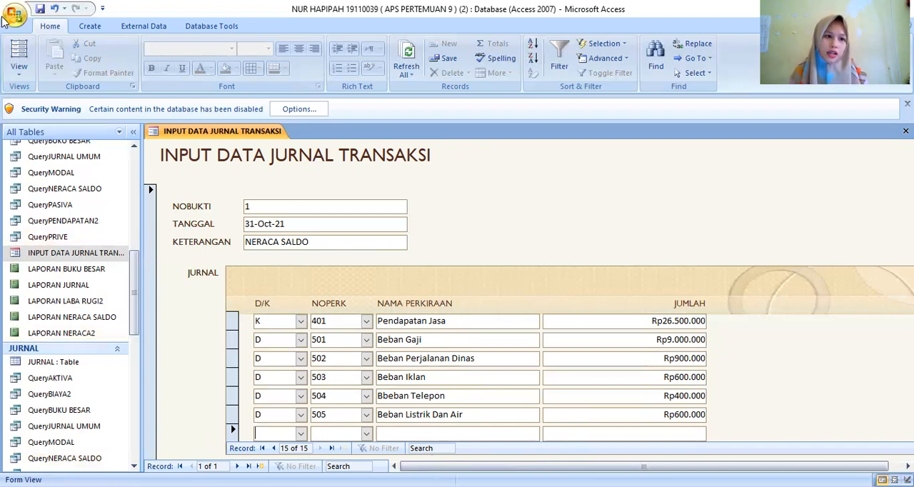
- Save the INPUT DATA JURNAL TRANSAKSI form and close it
{"action": "right_click", "coordinate": [198, 136]}
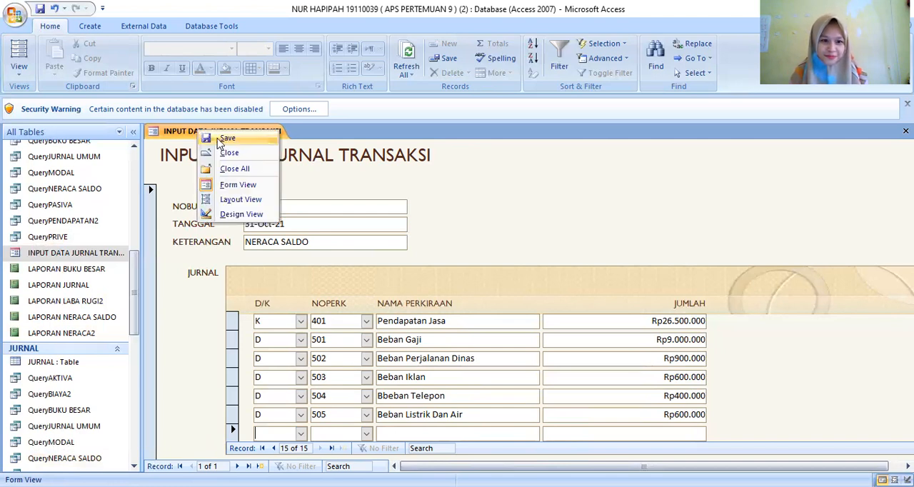
{"action": "left_click", "coordinate": [223, 138]}
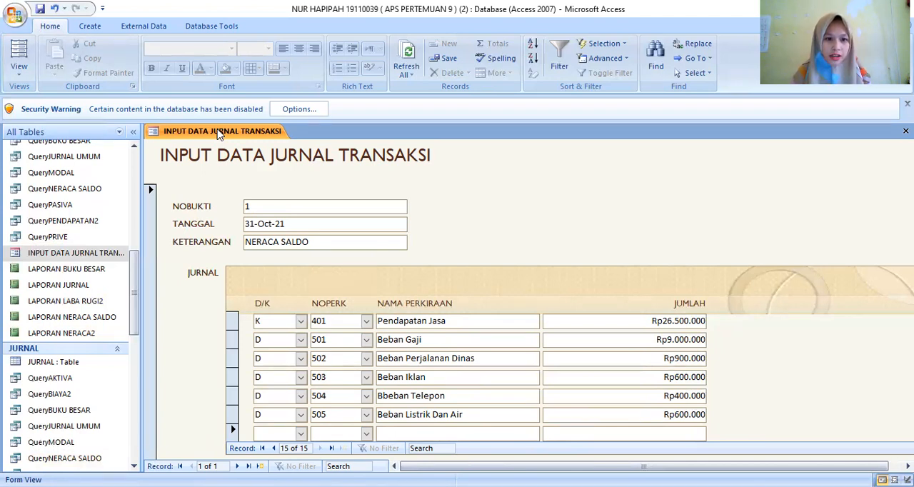
{"action": "right_click", "coordinate": [220, 136]}
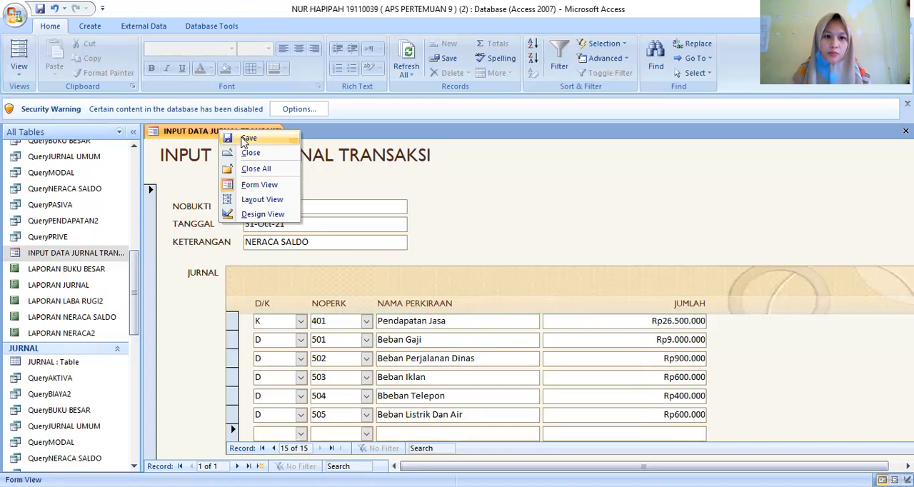
{"action": "left_click", "coordinate": [243, 139]}
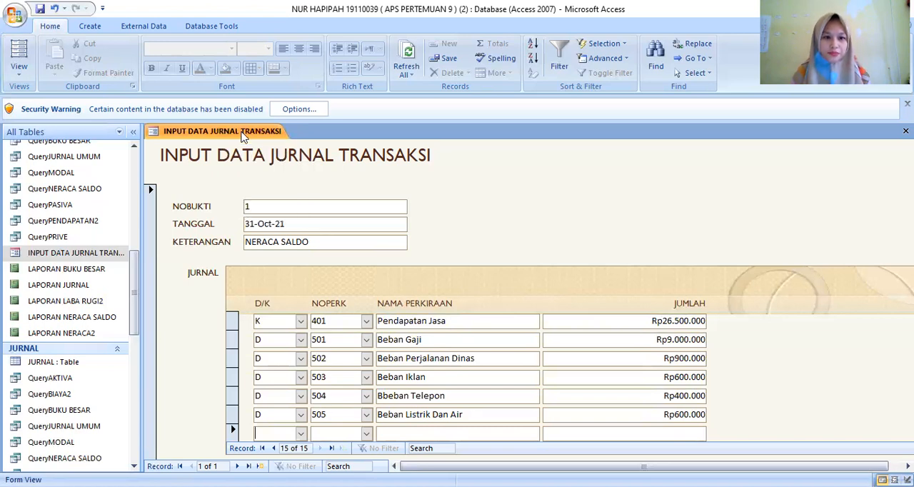
{"action": "right_click", "coordinate": [243, 135]}
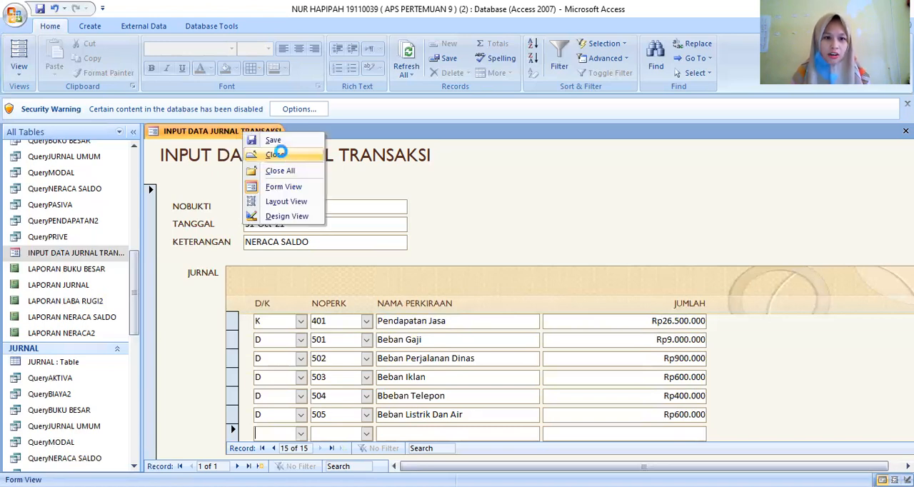
{"action": "left_click", "coordinate": [276, 156]}
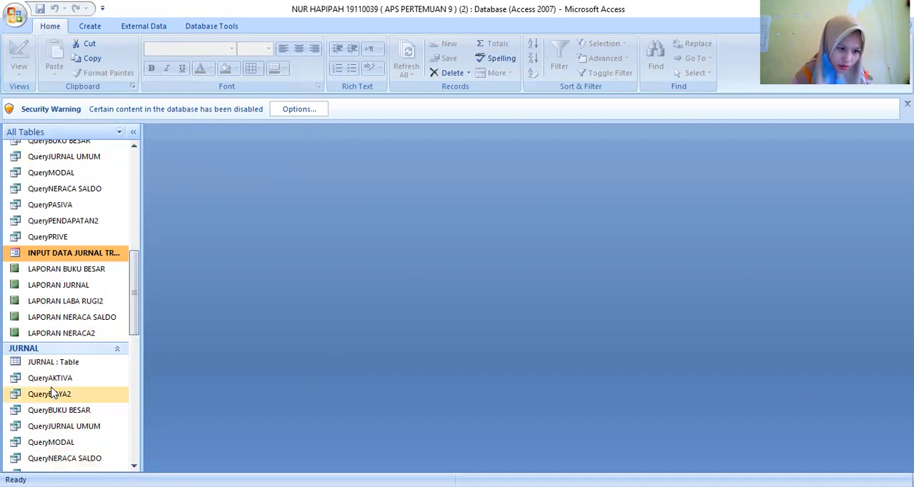
- Open the PERKIRAAN table to review its account numbers and names, and close it again
{"action": "scroll", "coordinate": [51, 391], "scroll_direction": "down", "scroll_amount": 4}
{"action": "scroll", "coordinate": [52, 391], "scroll_direction": "up", "scroll_amount": 2}
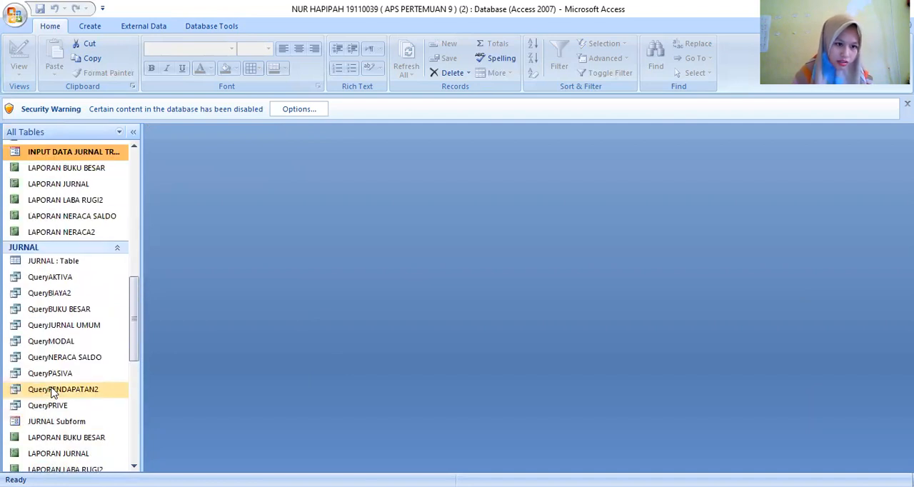
{"action": "scroll", "coordinate": [52, 390], "scroll_direction": "up", "scroll_amount": 5}
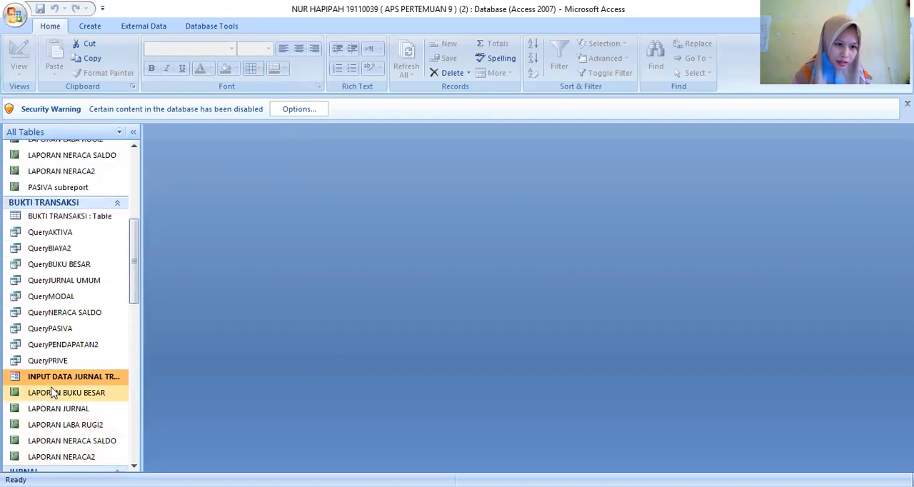
{"action": "scroll", "coordinate": [51, 391], "scroll_direction": "up", "scroll_amount": 5}
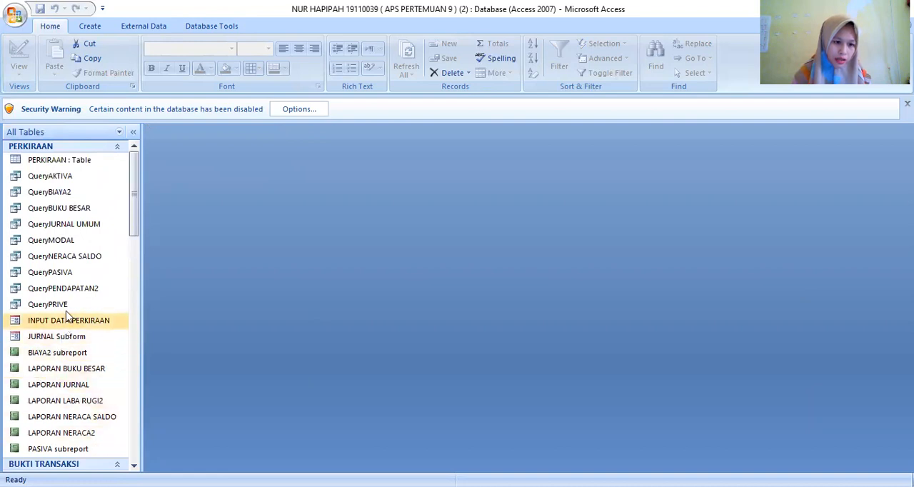
{"action": "double_click", "coordinate": [62, 162]}
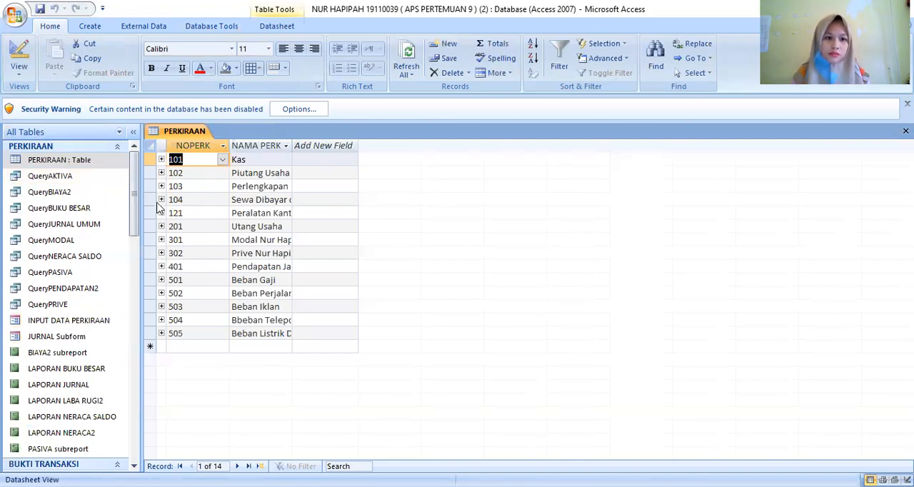
{"action": "left_click", "coordinate": [202, 135]}
{"action": "right_click", "coordinate": [202, 138]}
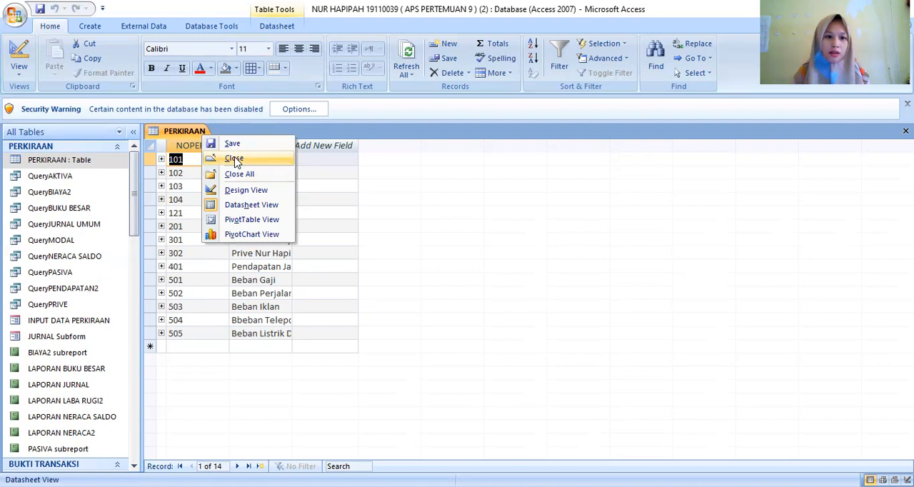
{"action": "left_click", "coordinate": [236, 160]}
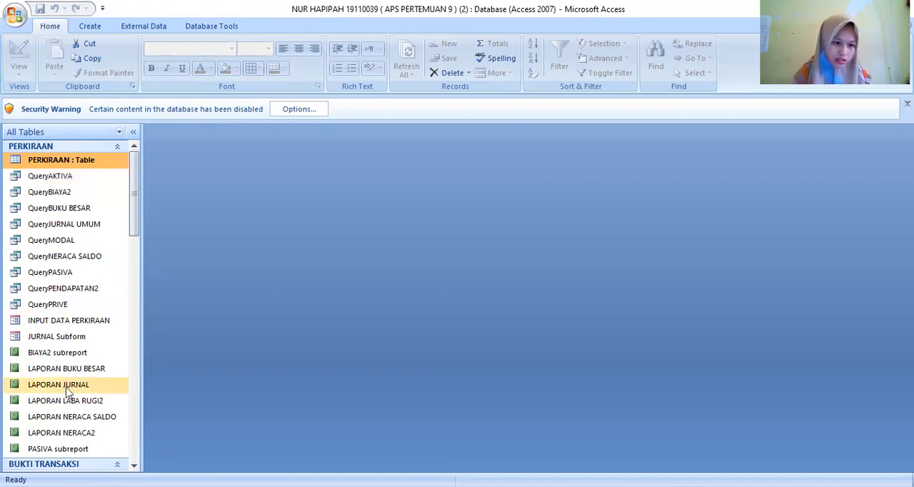
- Open the LAPORAN NERACA SALDO report and check the account balances down to the SELISIH D/K line
{"action": "scroll", "coordinate": [93, 398], "scroll_direction": "down", "scroll_amount": 1}
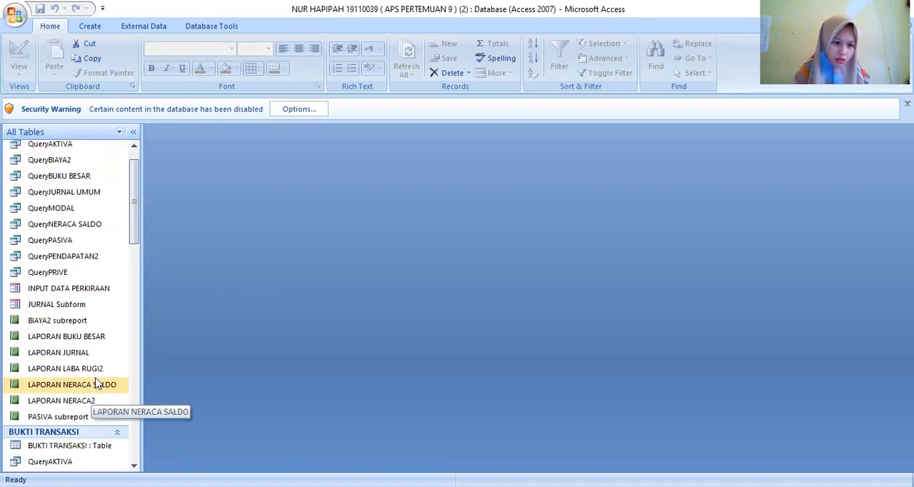
{"action": "left_click", "coordinate": [97, 384]}
{"action": "double_click", "coordinate": [97, 385]}
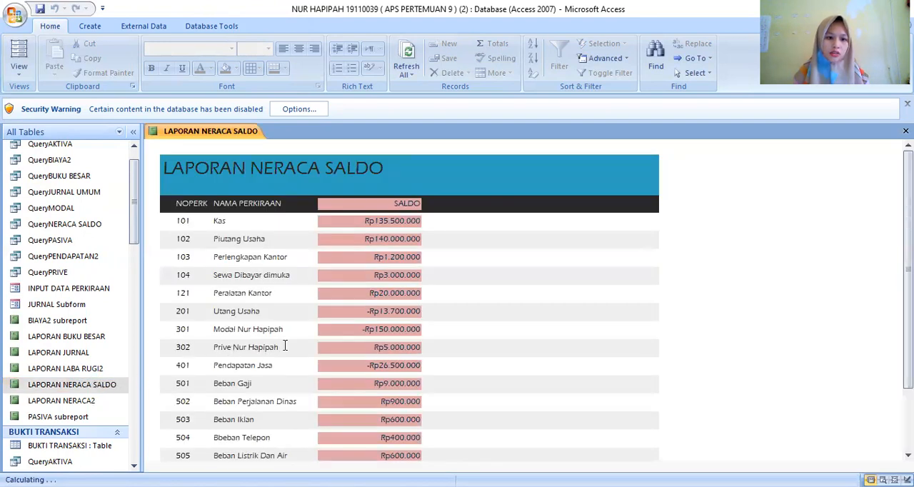
{"action": "scroll", "coordinate": [331, 337], "scroll_direction": "down", "scroll_amount": 1}
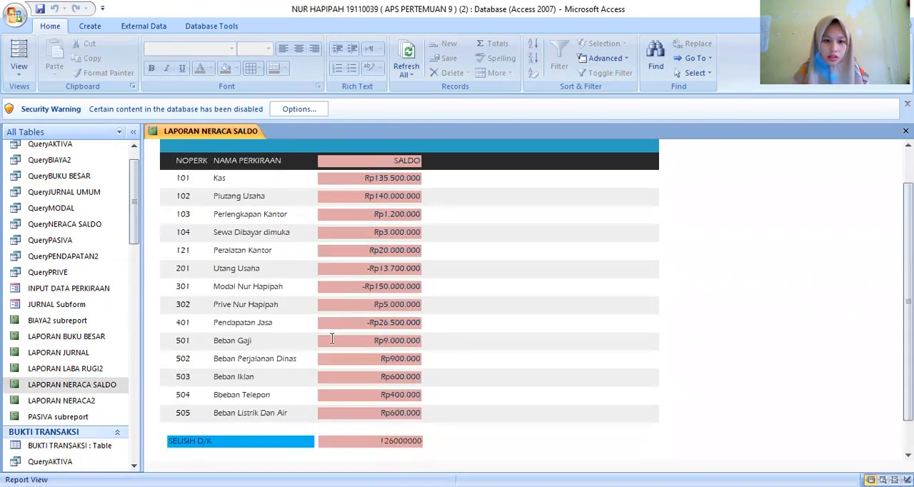
{"action": "scroll", "coordinate": [333, 338], "scroll_direction": "down", "scroll_amount": 1}
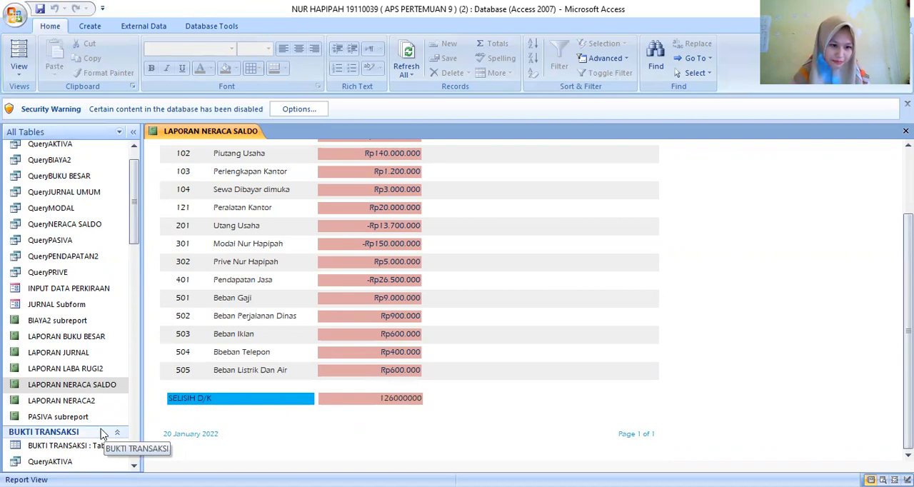
- Open the INPUT DATA PERKIRAAN form and the INPUT DATA JURNAL TRANSAKSI form
{"action": "scroll", "coordinate": [102, 434], "scroll_direction": "down", "scroll_amount": 6}
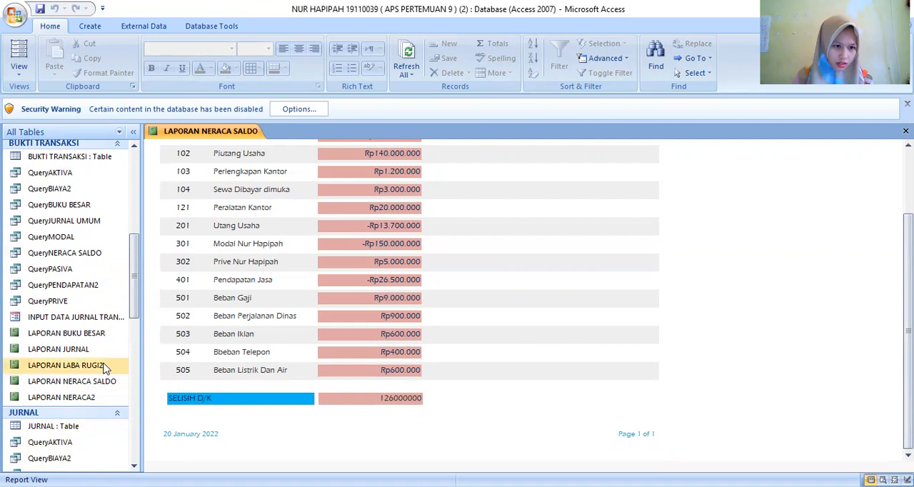
{"action": "scroll", "coordinate": [103, 367], "scroll_direction": "up", "scroll_amount": 3}
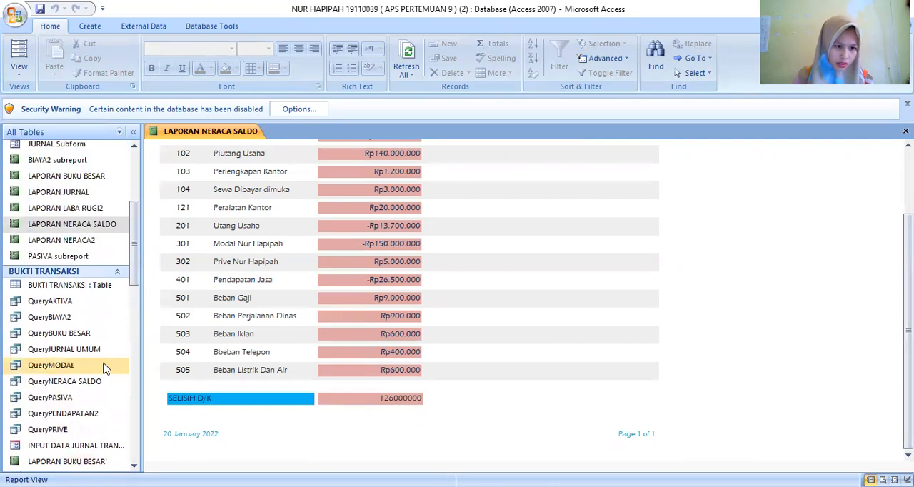
{"action": "scroll", "coordinate": [103, 367], "scroll_direction": "up", "scroll_amount": 3}
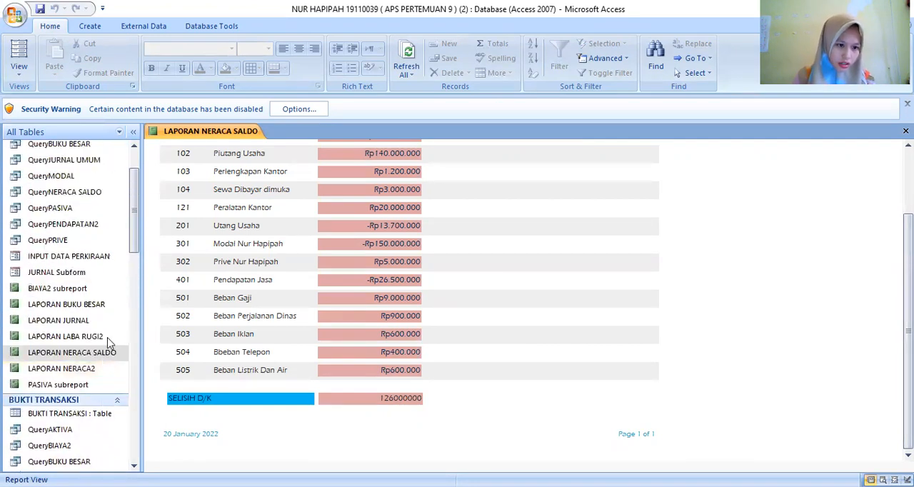
{"action": "double_click", "coordinate": [107, 258]}
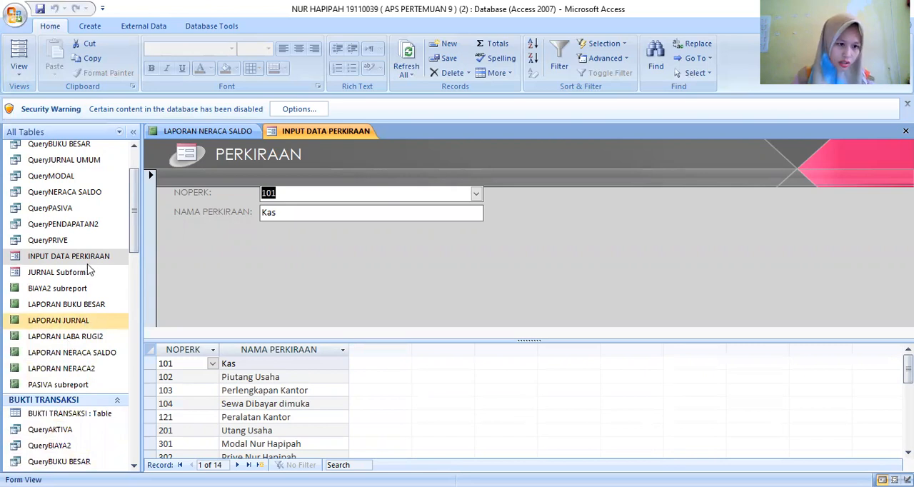
{"action": "scroll", "coordinate": [89, 270], "scroll_direction": "up", "scroll_amount": 1}
{"action": "scroll", "coordinate": [89, 269], "scroll_direction": "down", "scroll_amount": 4}
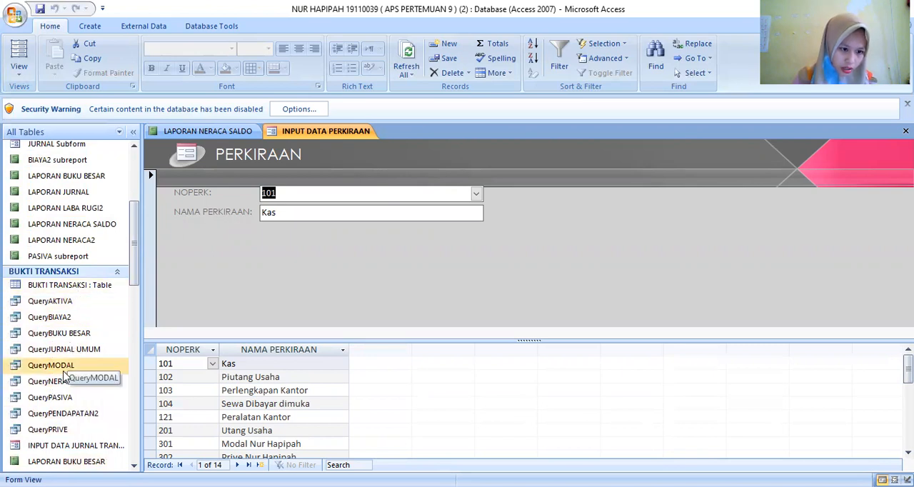
{"action": "scroll", "coordinate": [68, 383], "scroll_direction": "down", "scroll_amount": 2}
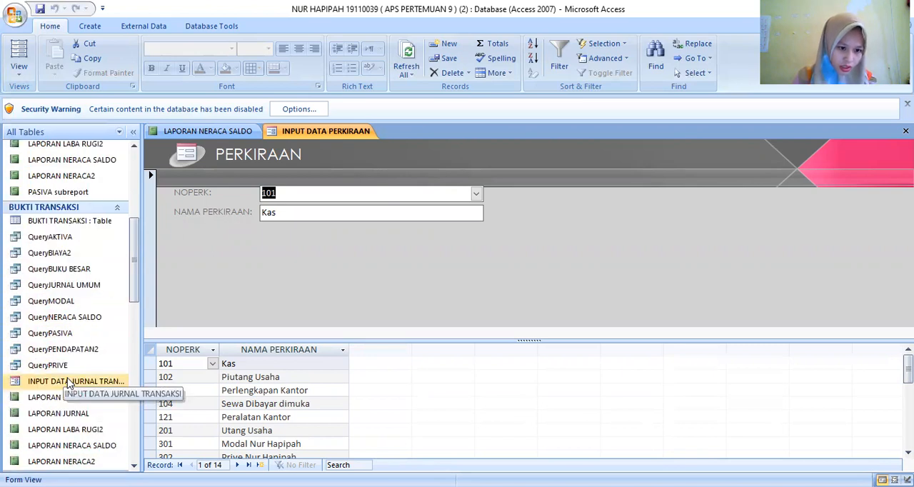
{"action": "double_click", "coordinate": [70, 382]}
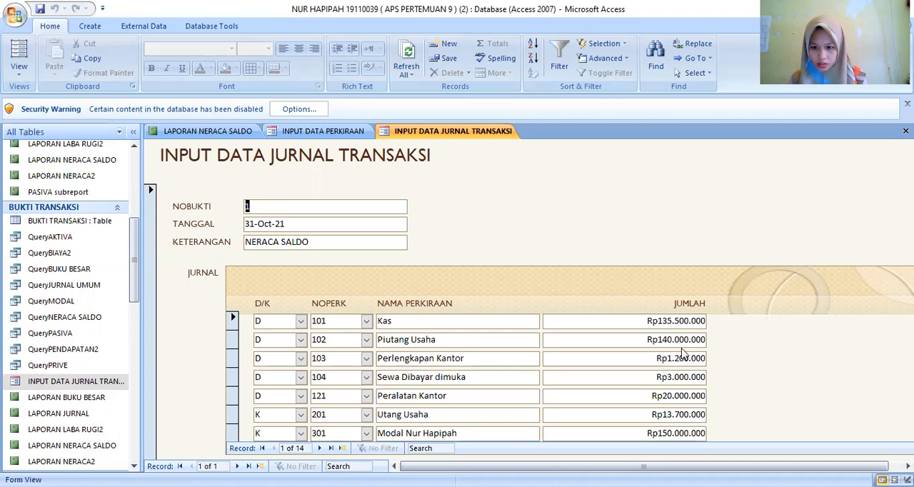
- Correct the JUMLAH of the Piutang Usaha journal line (NOPERK 102) to Rp14.000.000 and commit the line
{"action": "left_click", "coordinate": [684, 338]}
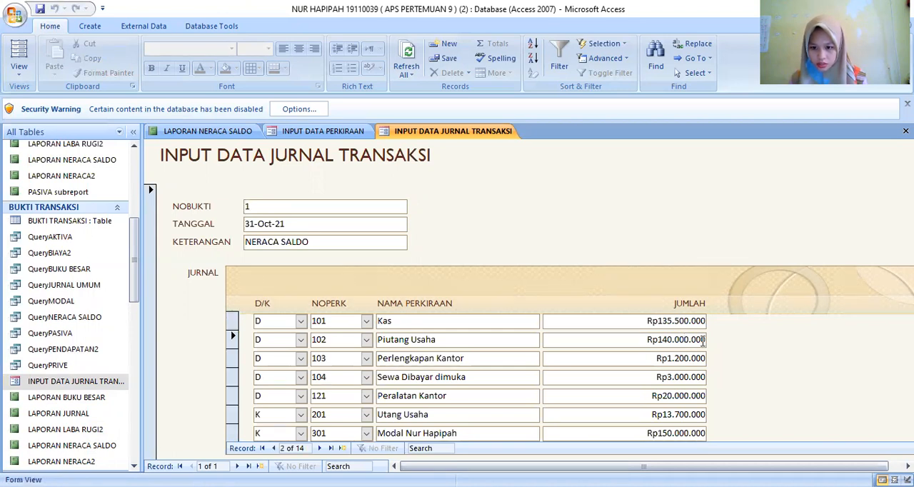
{"action": "key", "text": "Left"}
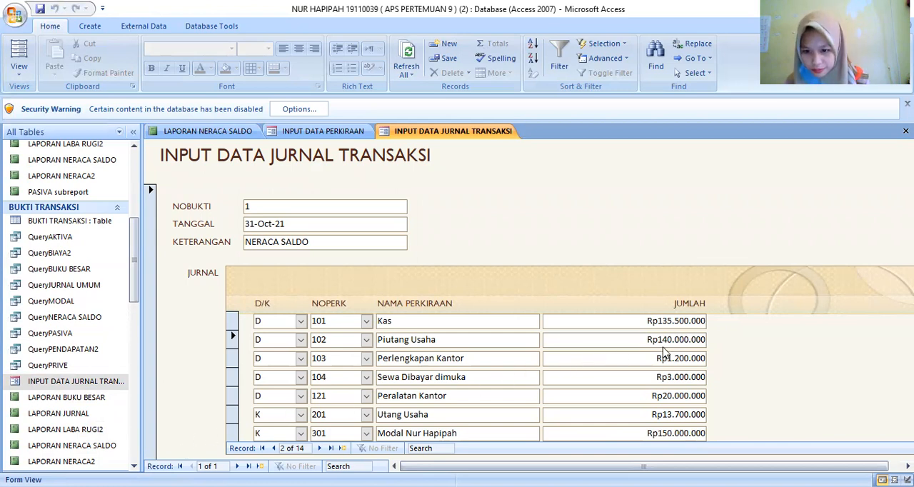
{"action": "left_click", "coordinate": [704, 339]}
{"action": "key", "text": "BackSpace"}
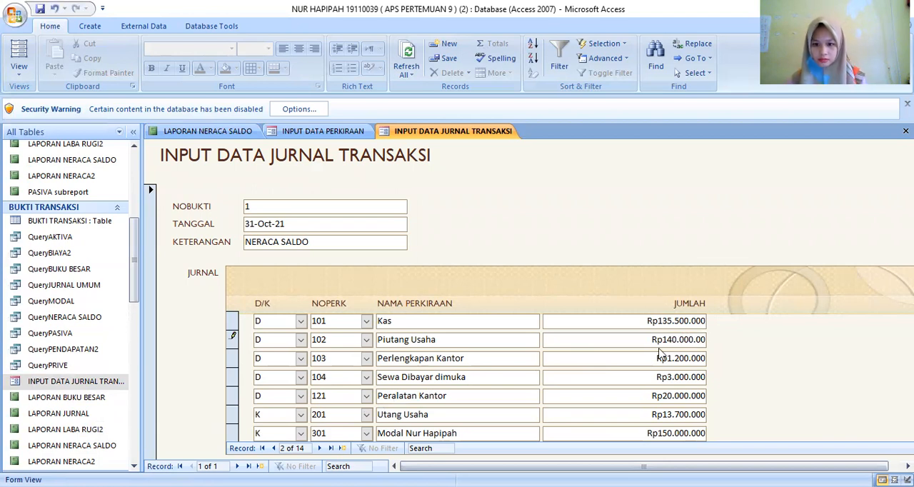
{"action": "type", "text": "0"}
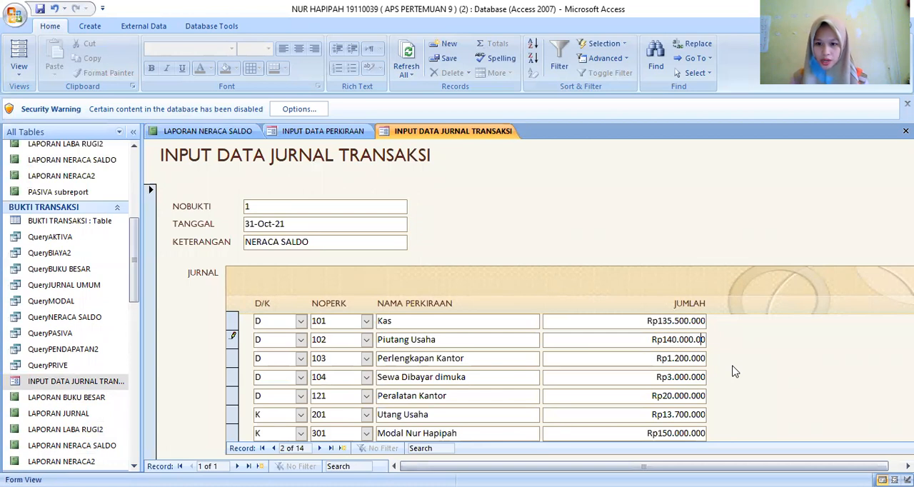
{"action": "scroll", "coordinate": [735, 371], "scroll_direction": "down", "scroll_amount": 2}
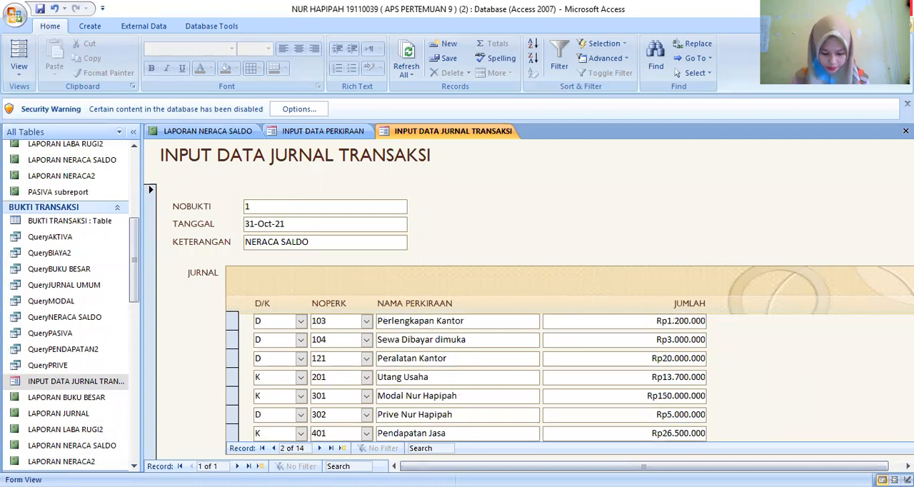
{"action": "left_click", "coordinate": [673, 377]}
{"action": "scroll", "coordinate": [673, 377], "scroll_direction": "up", "scroll_amount": 2}
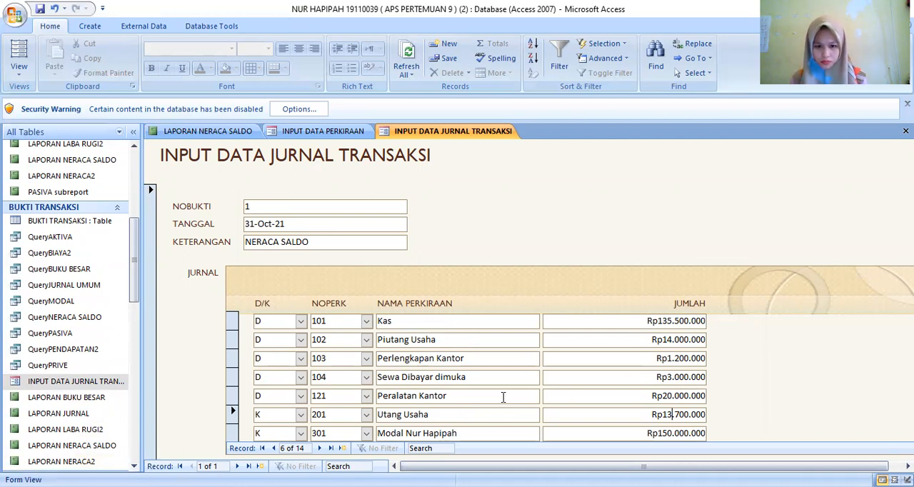
- Check the D/K and JUMLAH values of the remaining journal lines through NOPERK 505
{"action": "scroll", "coordinate": [736, 398], "scroll_direction": "down", "scroll_amount": 1}
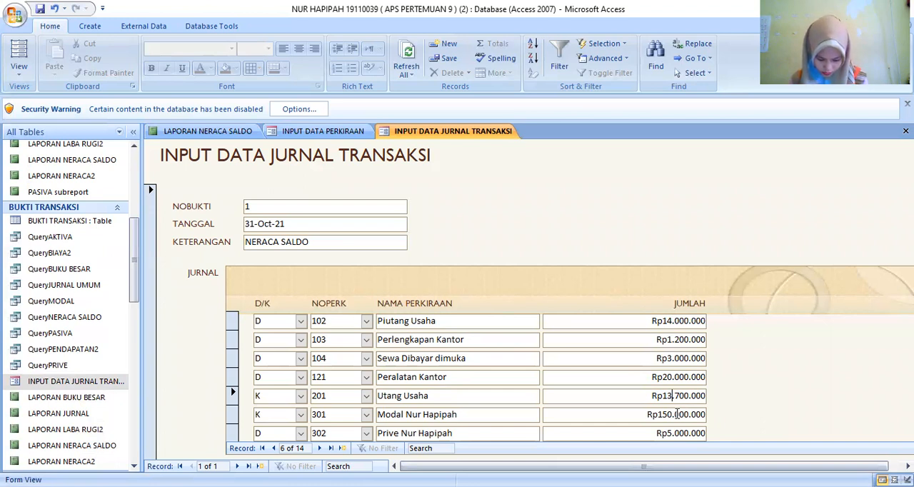
{"action": "scroll", "coordinate": [677, 414], "scroll_direction": "down", "scroll_amount": 1}
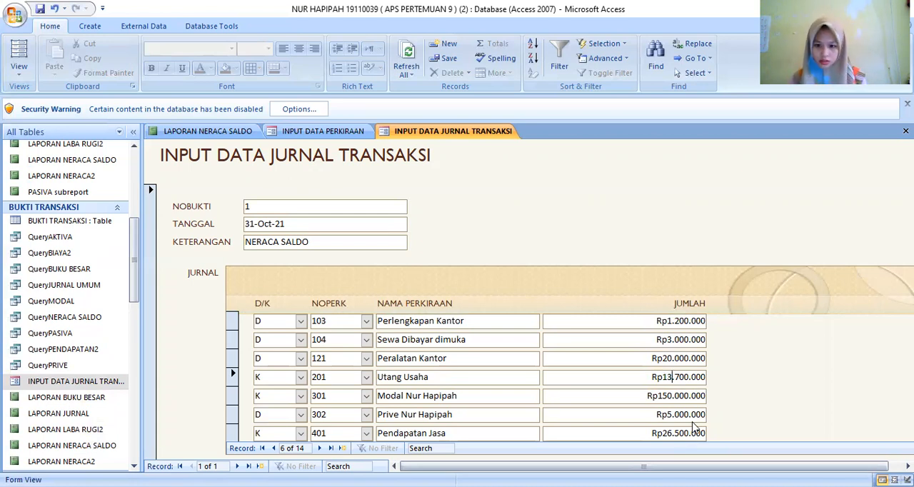
{"action": "scroll", "coordinate": [693, 433], "scroll_direction": "down", "scroll_amount": 1}
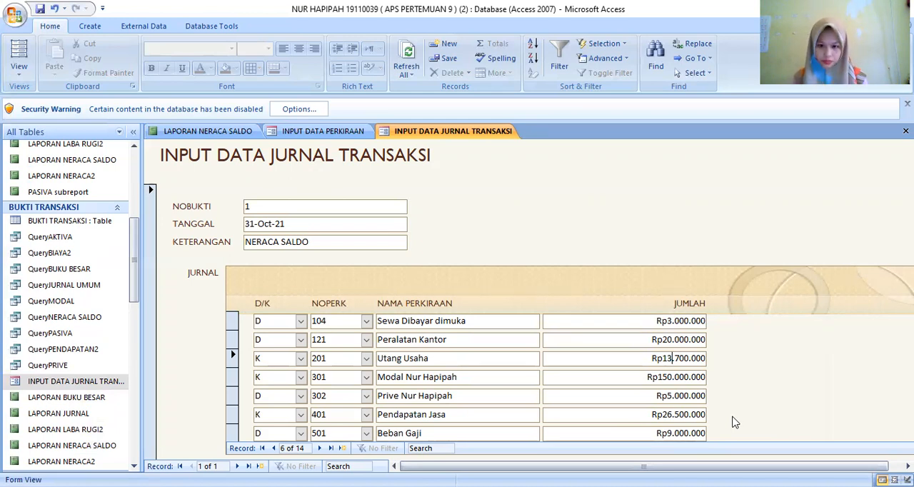
{"action": "scroll", "coordinate": [736, 423], "scroll_direction": "down", "scroll_amount": 1}
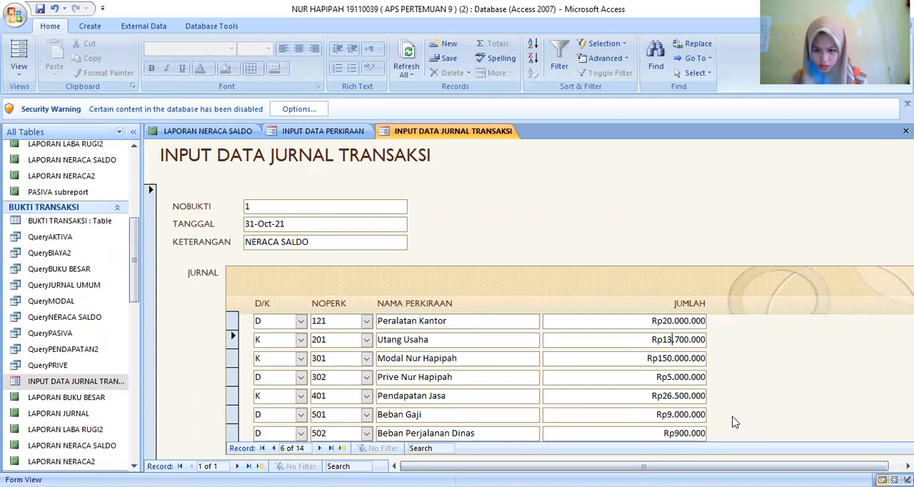
{"action": "scroll", "coordinate": [735, 423], "scroll_direction": "down", "scroll_amount": 1}
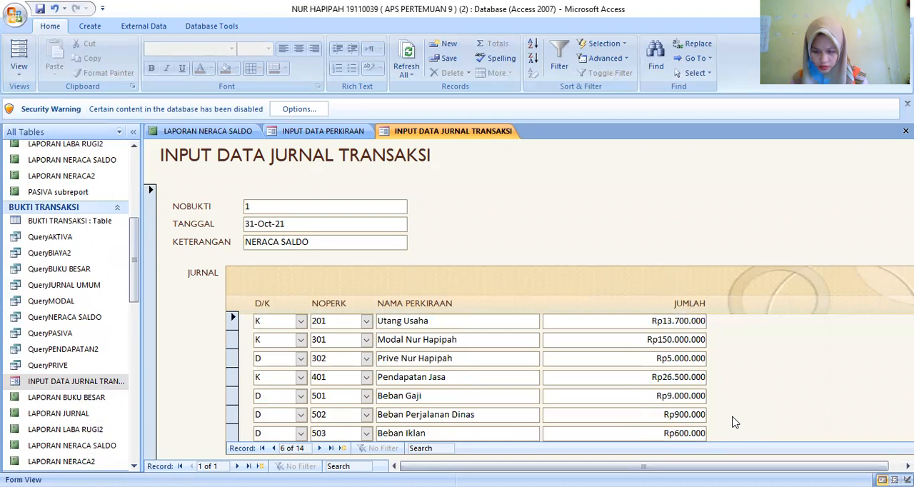
{"action": "scroll", "coordinate": [736, 423], "scroll_direction": "down", "scroll_amount": 1}
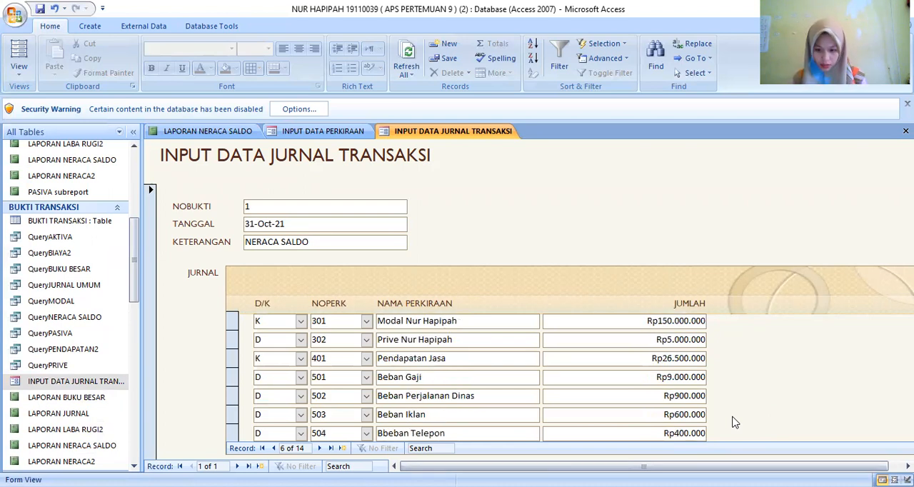
{"action": "scroll", "coordinate": [736, 423], "scroll_direction": "down", "scroll_amount": 1}
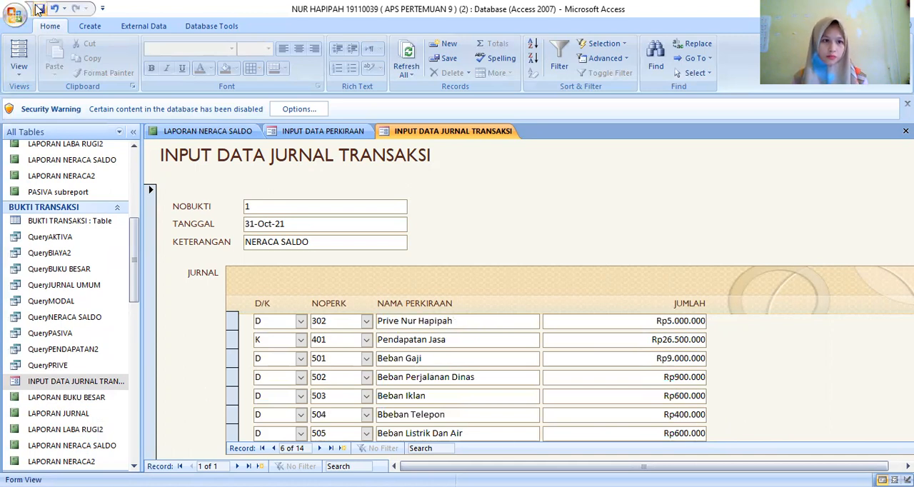
- Close and reopen the LAPORAN NERACA SALDO report to recheck the balances and the SELISIH D/K line
{"action": "left_click", "coordinate": [194, 132]}
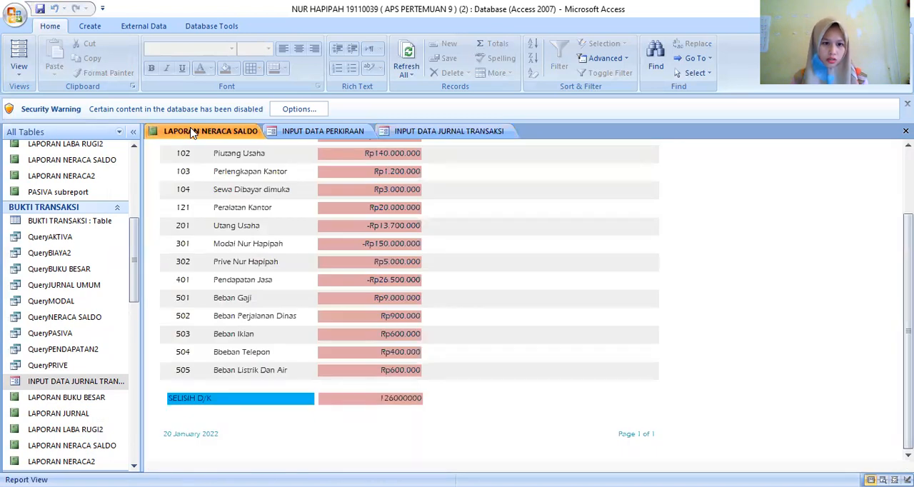
{"action": "right_click", "coordinate": [192, 134]}
{"action": "left_click", "coordinate": [222, 152]}
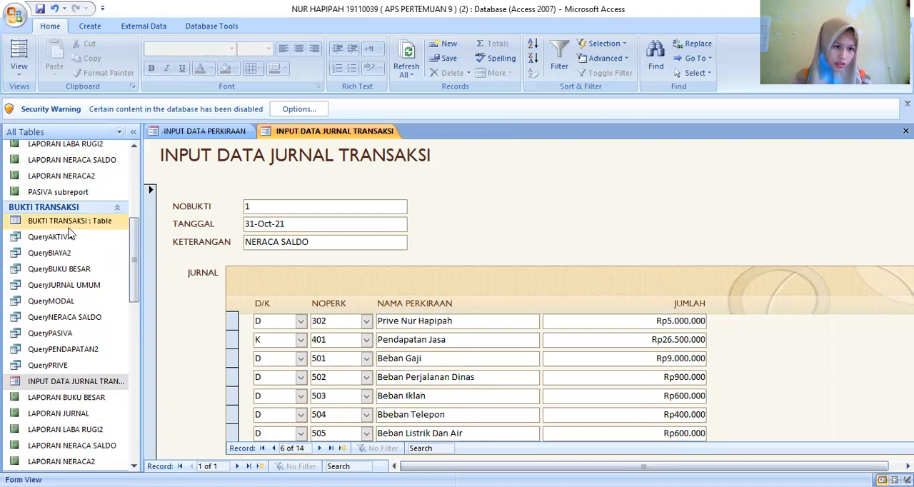
{"action": "scroll", "coordinate": [86, 257], "scroll_direction": "up", "scroll_amount": 2}
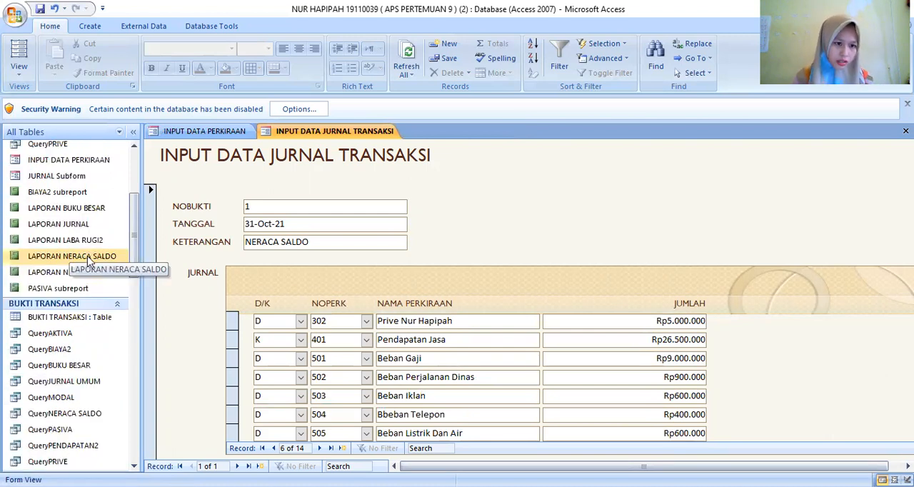
{"action": "double_click", "coordinate": [88, 257]}
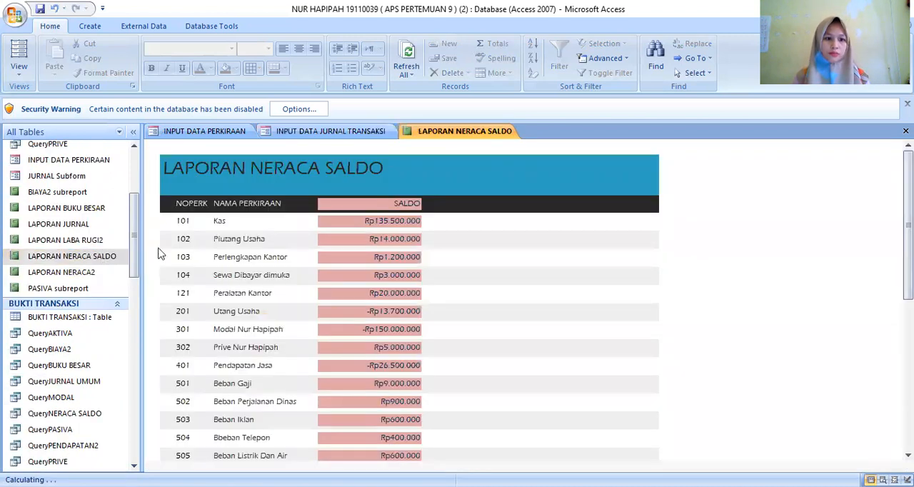
{"action": "scroll", "coordinate": [257, 257], "scroll_direction": "down", "scroll_amount": 3}
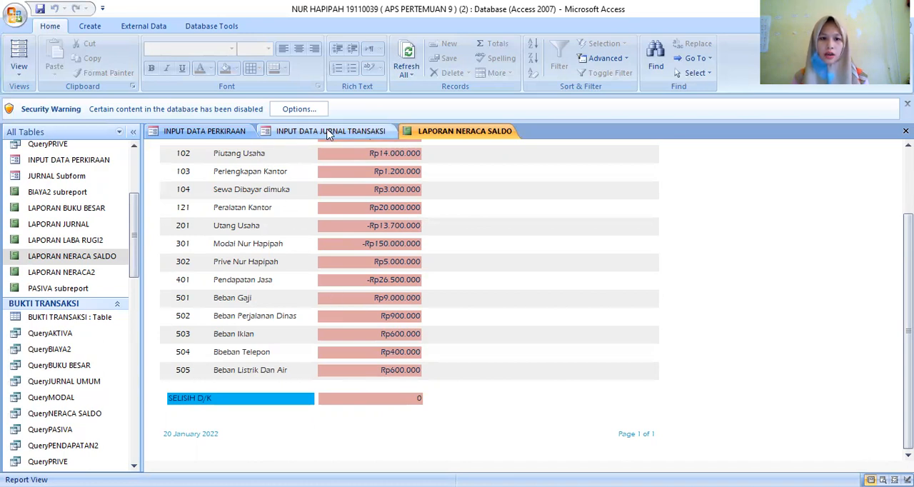
- Close the LAPORAN NERACA SALDO report and the two open input forms
{"action": "right_click", "coordinate": [447, 135]}
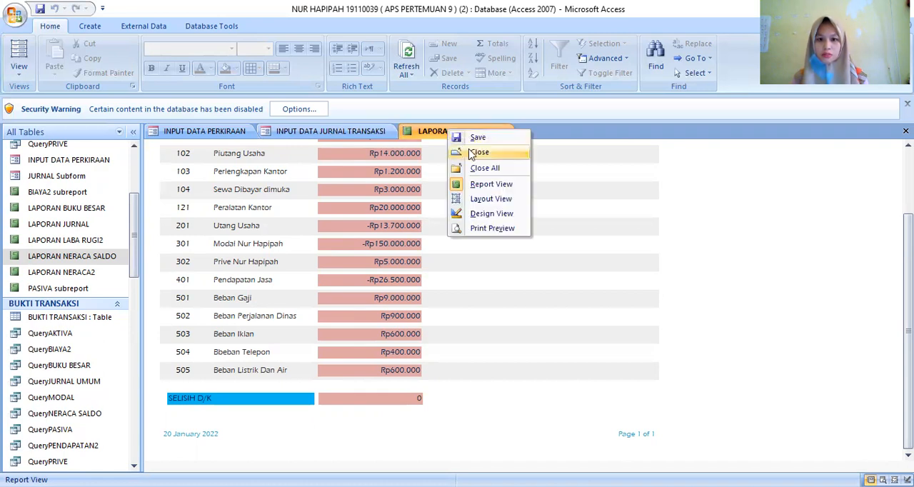
{"action": "left_click", "coordinate": [474, 153]}
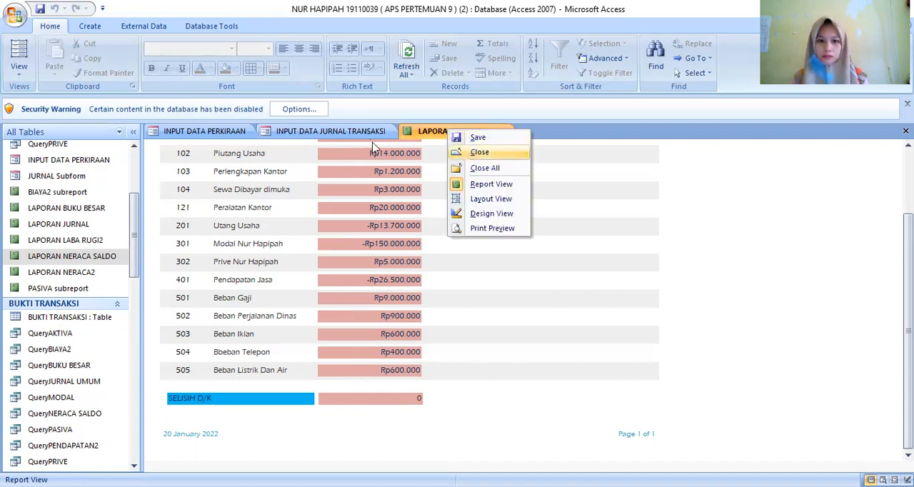
{"action": "right_click", "coordinate": [368, 136]}
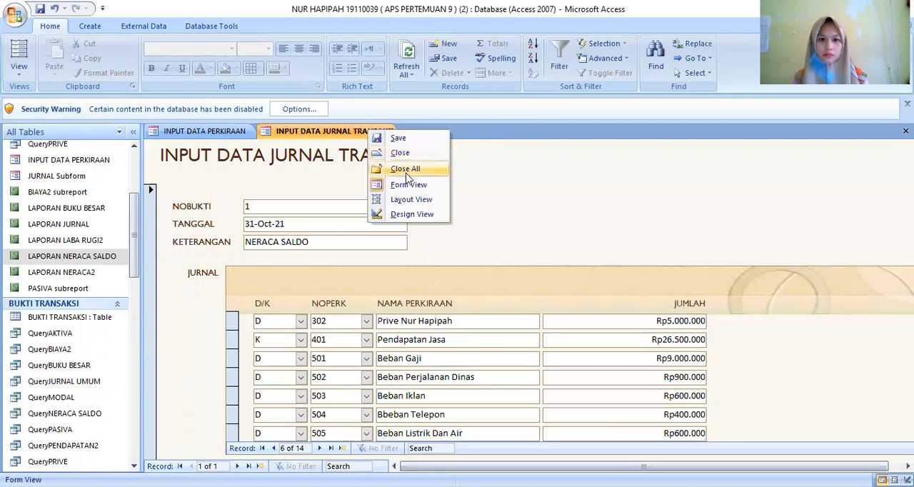
{"action": "left_click", "coordinate": [409, 169]}
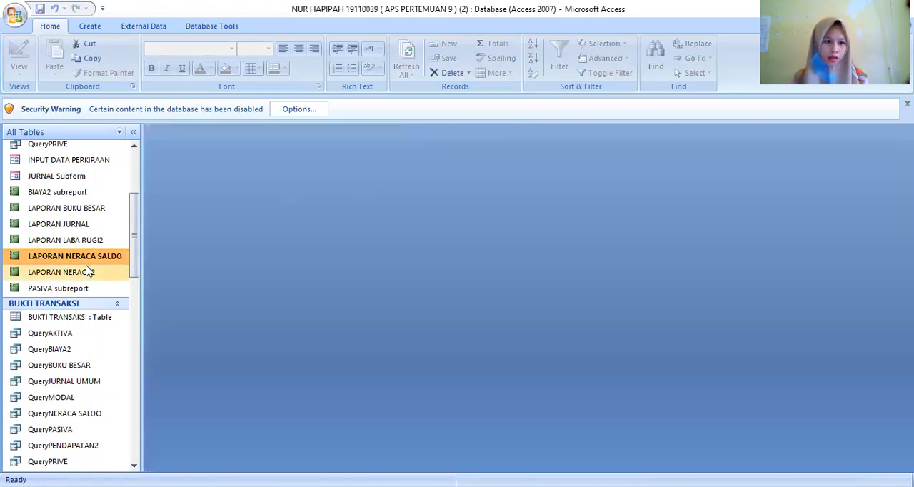
- Open the LAPORAN LABA RUGI2 and LAPORAN JURNAL reports and review each one down to its last line
{"action": "double_click", "coordinate": [91, 241]}
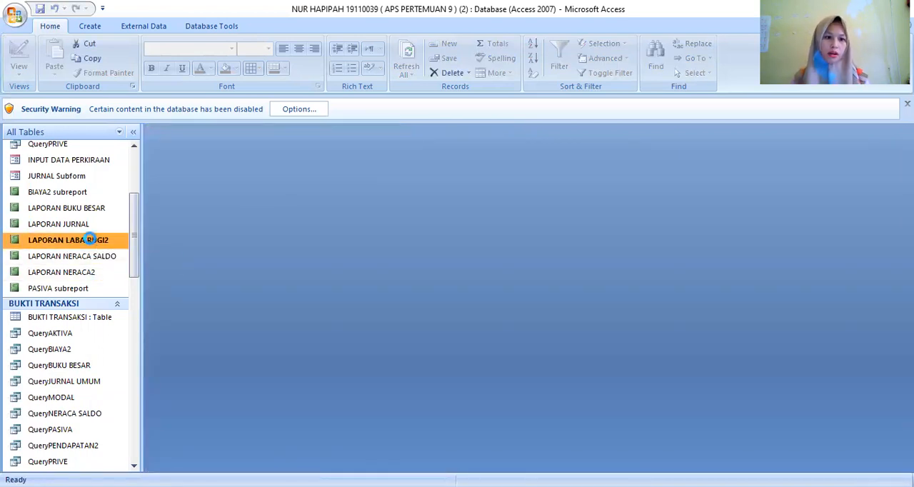
{"action": "scroll", "coordinate": [241, 245], "scroll_direction": "down", "scroll_amount": 2}
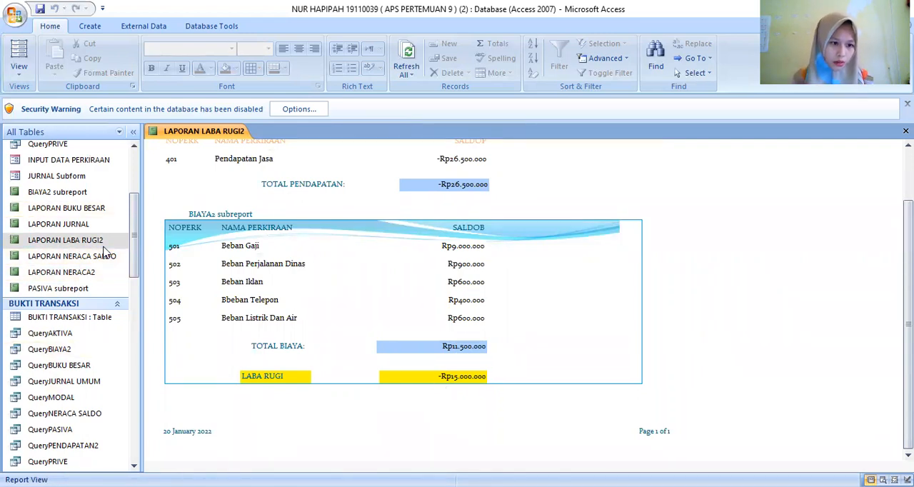
{"action": "double_click", "coordinate": [83, 224]}
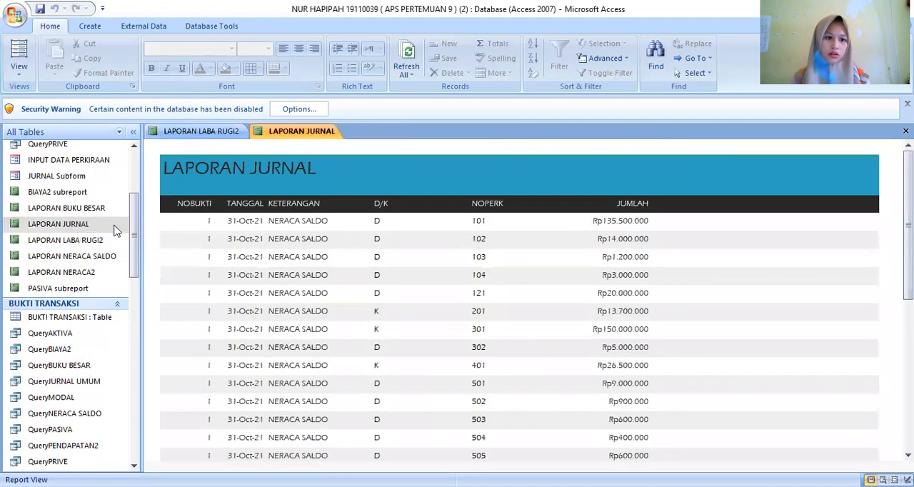
{"action": "scroll", "coordinate": [257, 243], "scroll_direction": "down", "scroll_amount": 1}
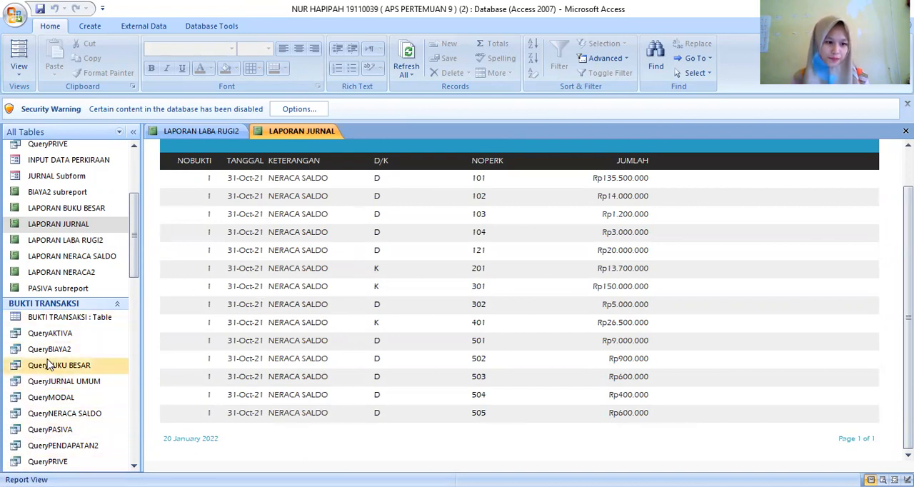
{"action": "double_click", "coordinate": [79, 225]}
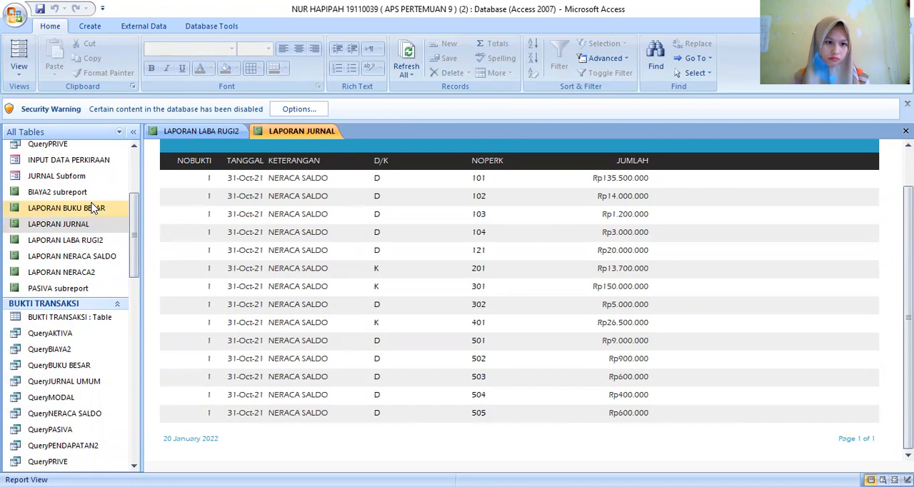
- Try to open the LAPORAN BUKU BESAR report, and close all open reports
{"action": "double_click", "coordinate": [93, 209]}
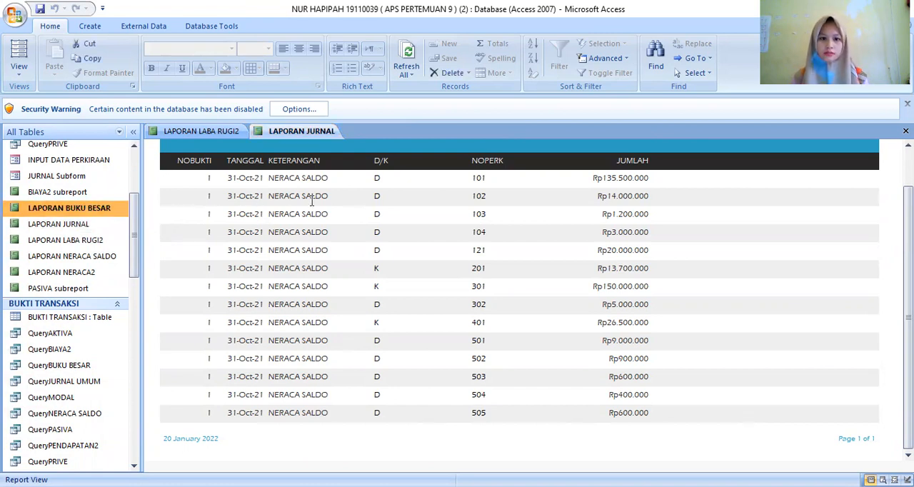
{"action": "left_click", "coordinate": [299, 134]}
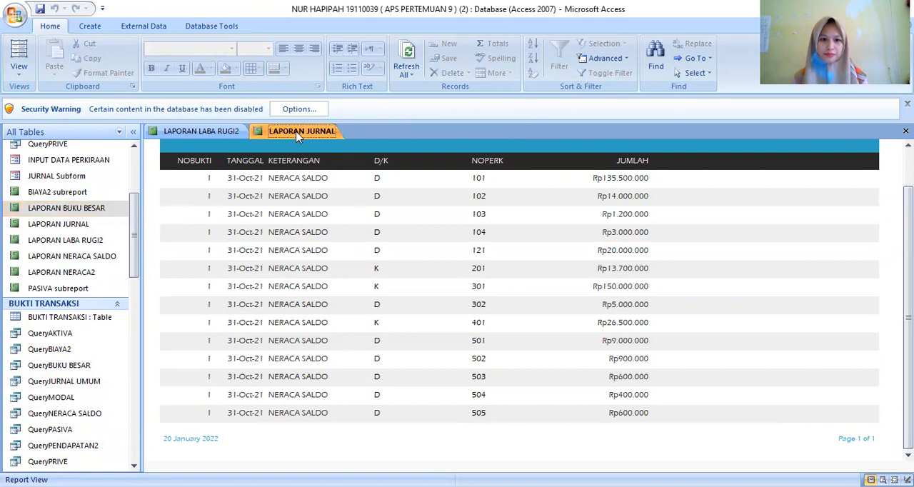
{"action": "right_click", "coordinate": [298, 134]}
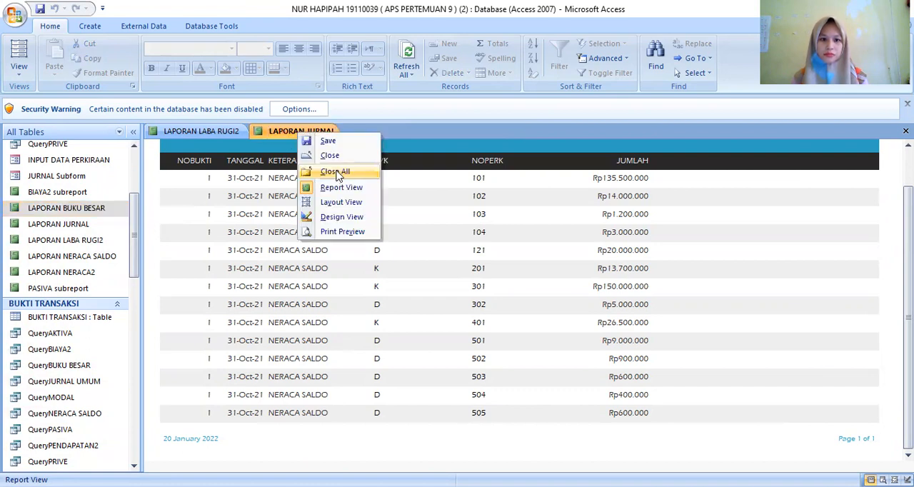
{"action": "left_click", "coordinate": [336, 172]}
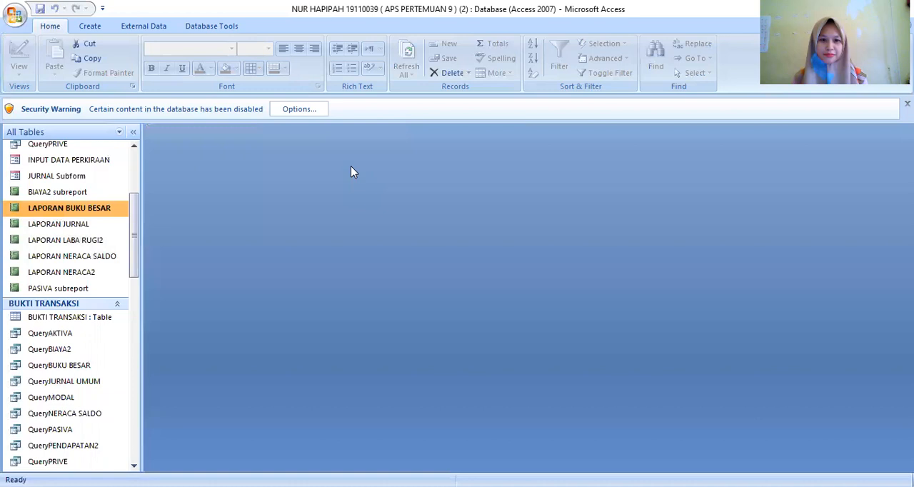